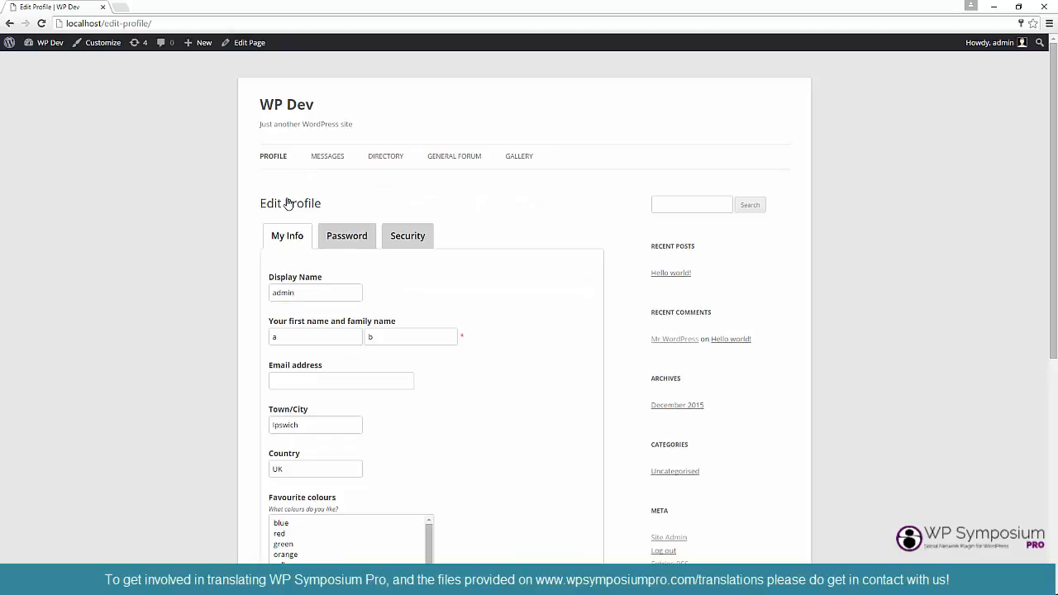
Look through the Password, Security and My Info sections of the Edit Profile form.
left_click(345, 238)
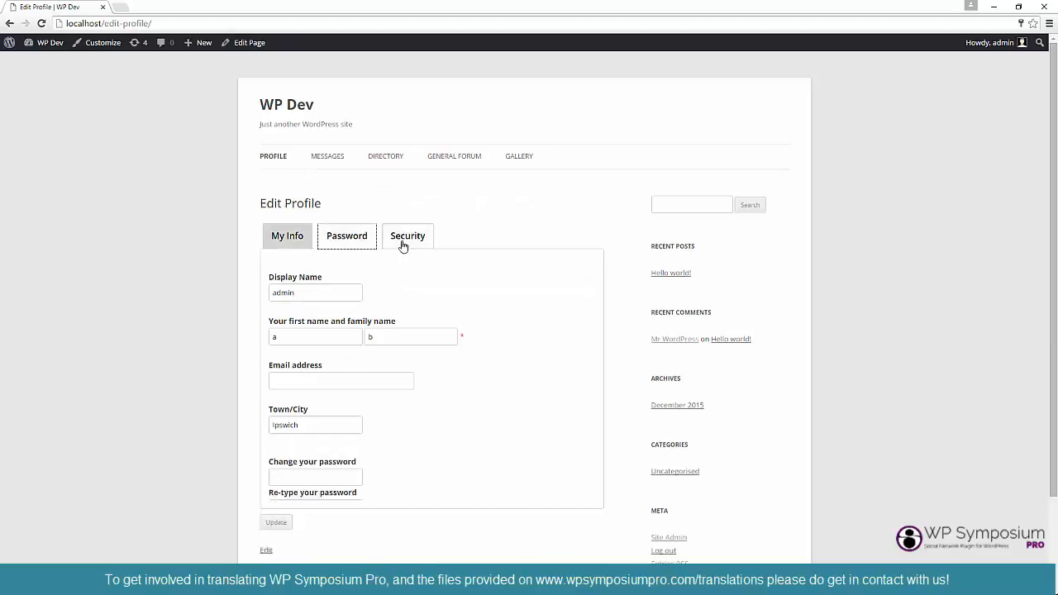
left_click(406, 241)
left_click(278, 239)
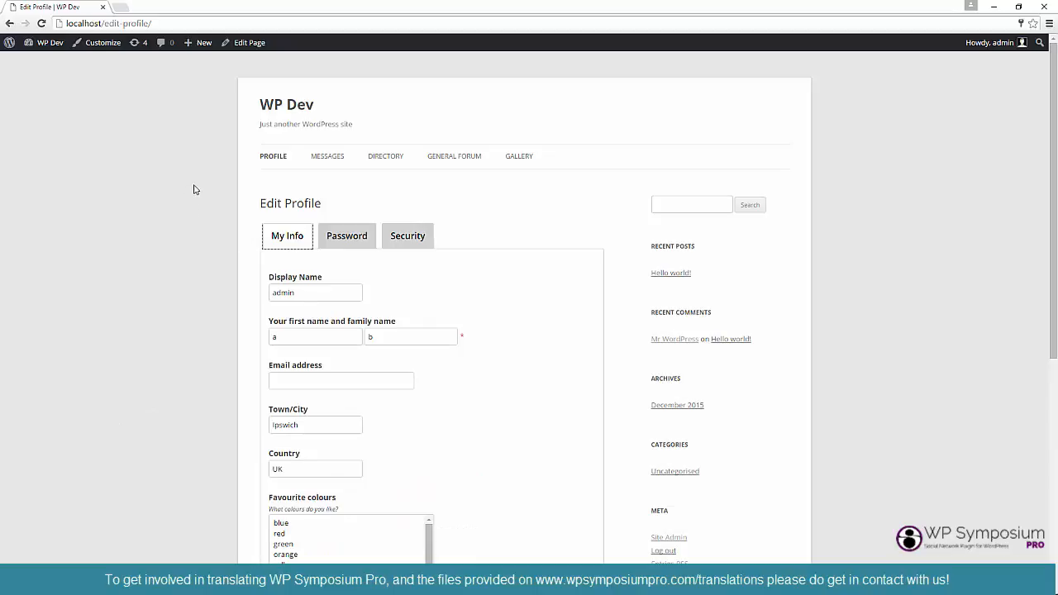
Go to the WPS Pro Translations admin page and from there open the default shortcode settings at the Town/City label.
mouse_move(46, 43)
left_click(50, 65)
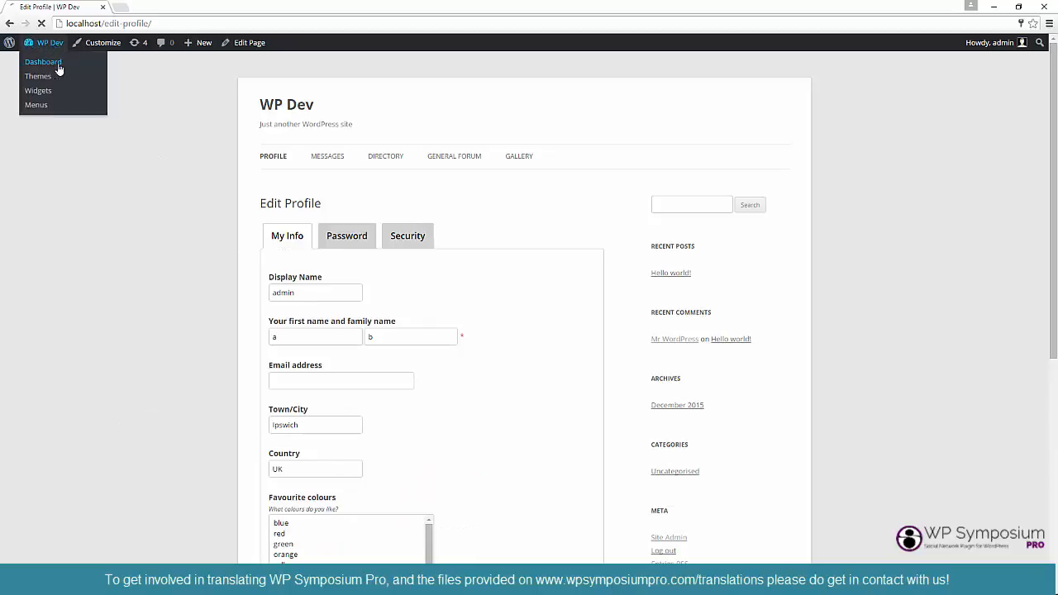
mouse_move(58, 314)
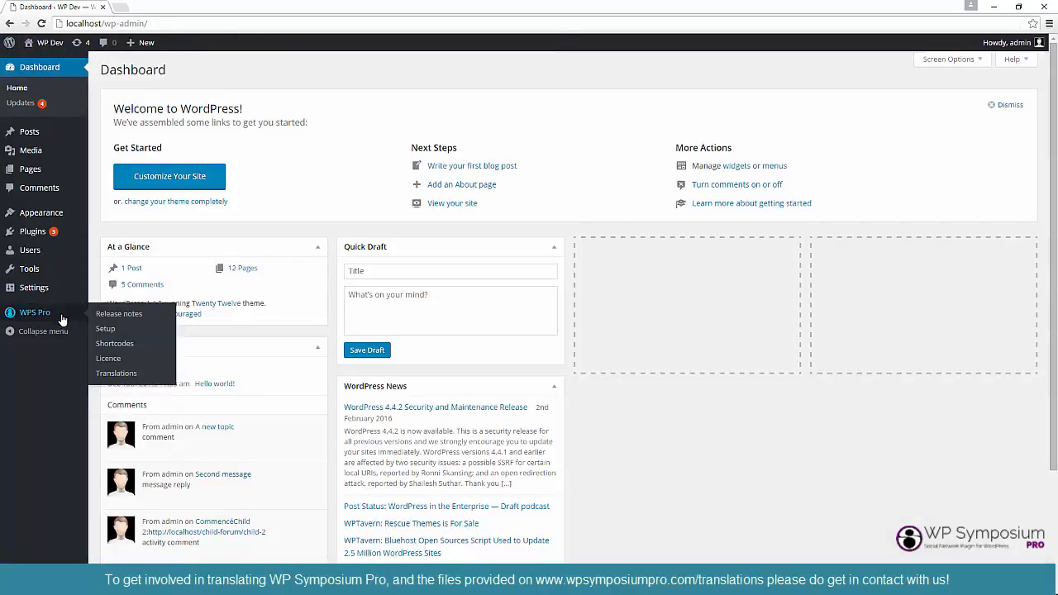
left_click(113, 373)
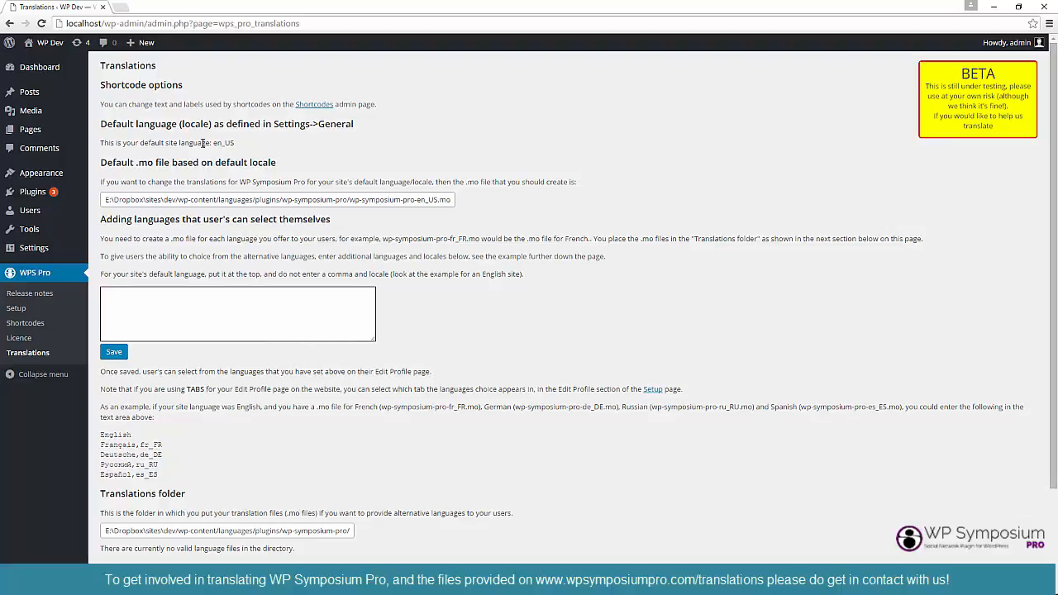
left_click(314, 105)
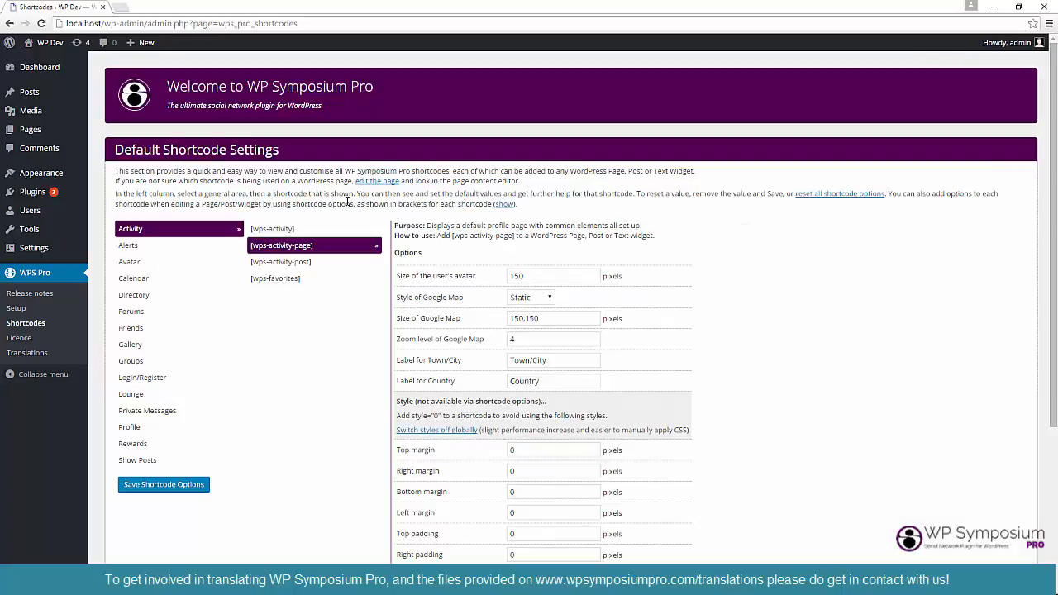
left_click(545, 361)
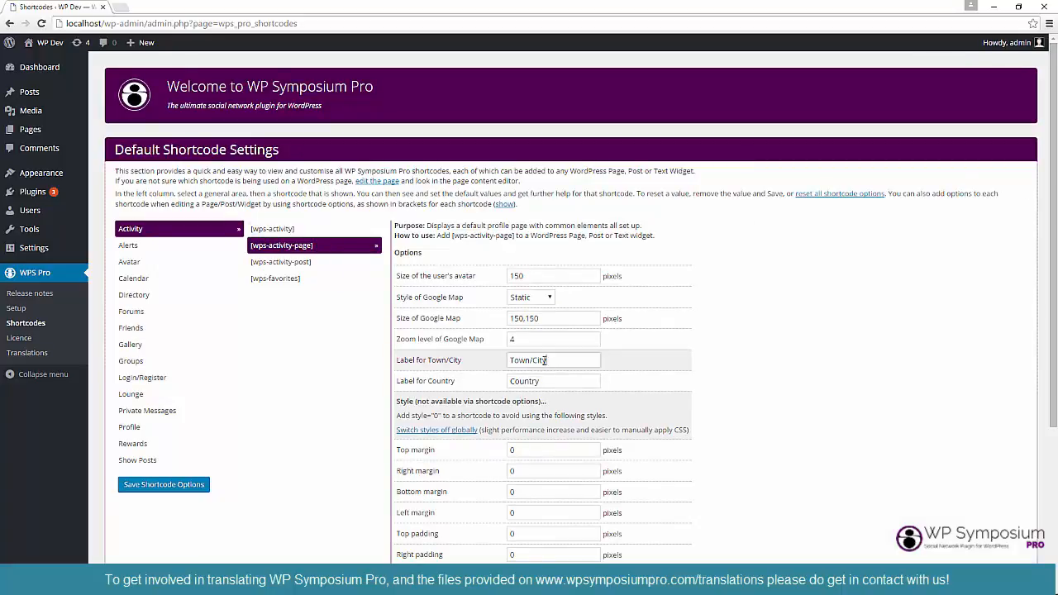
Open the site's Profile page in a separate browser tab placed first and highlight its Town/City label.
right_click(51, 46)
left_click(75, 53)
left_click(136, 8)
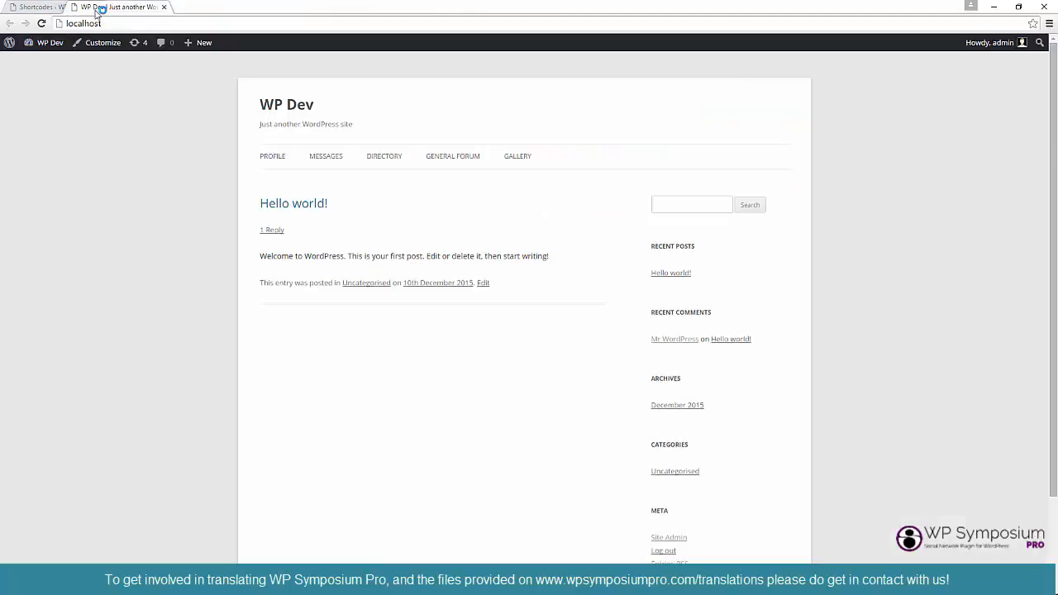
left_click_drag(120, 12, 50, 8)
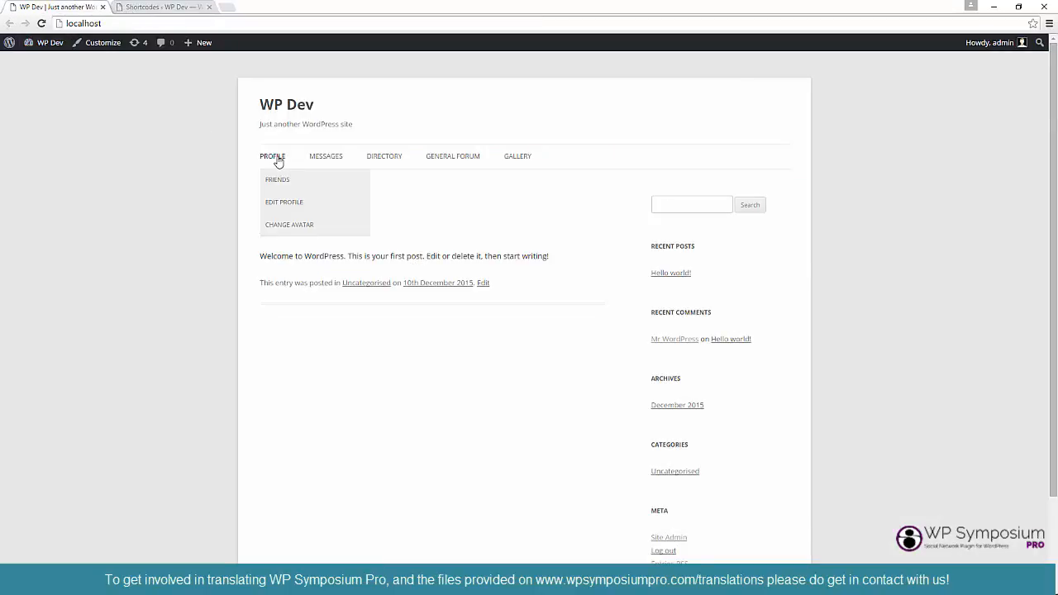
left_click(274, 157)
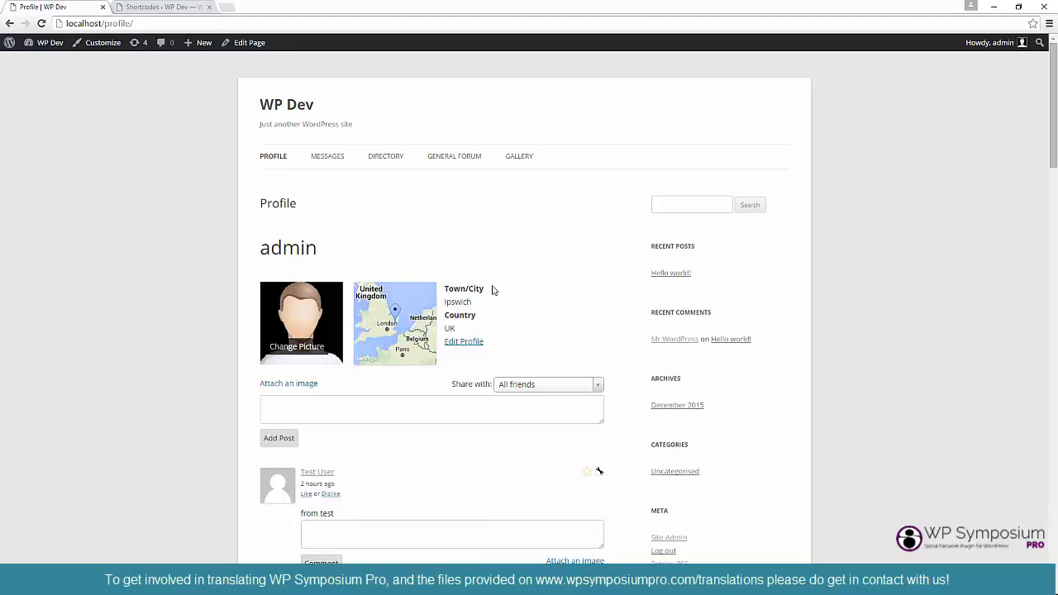
mouse_move(489, 290)
left_mouse_down()
mouse_move(458, 288)
mouse_move(486, 289)
left_mouse_up()
left_click(465, 289)
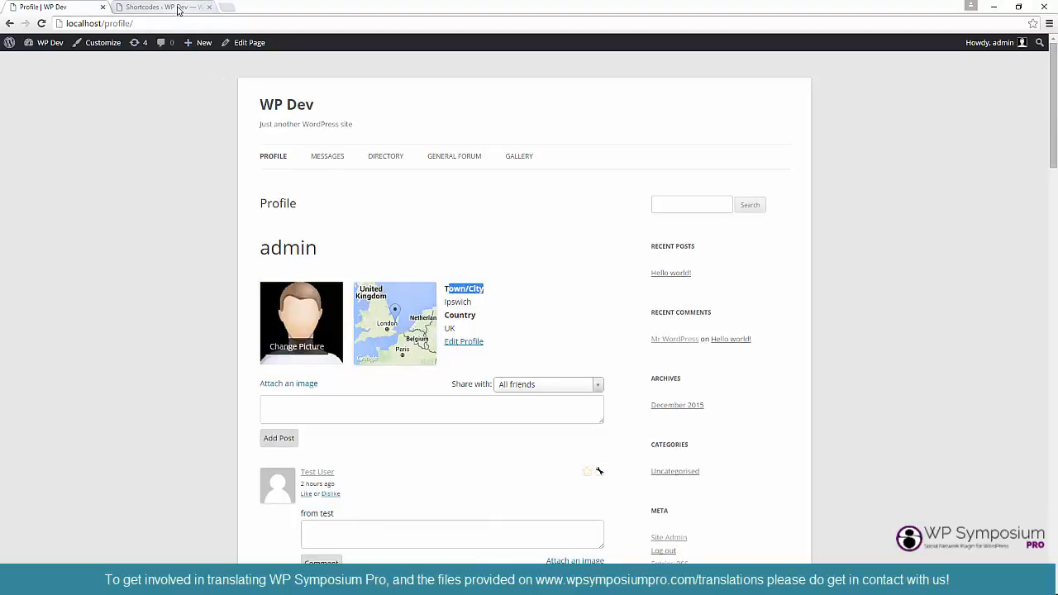
Search Google for "google translate" in a new browser tab.
left_click(227, 7)
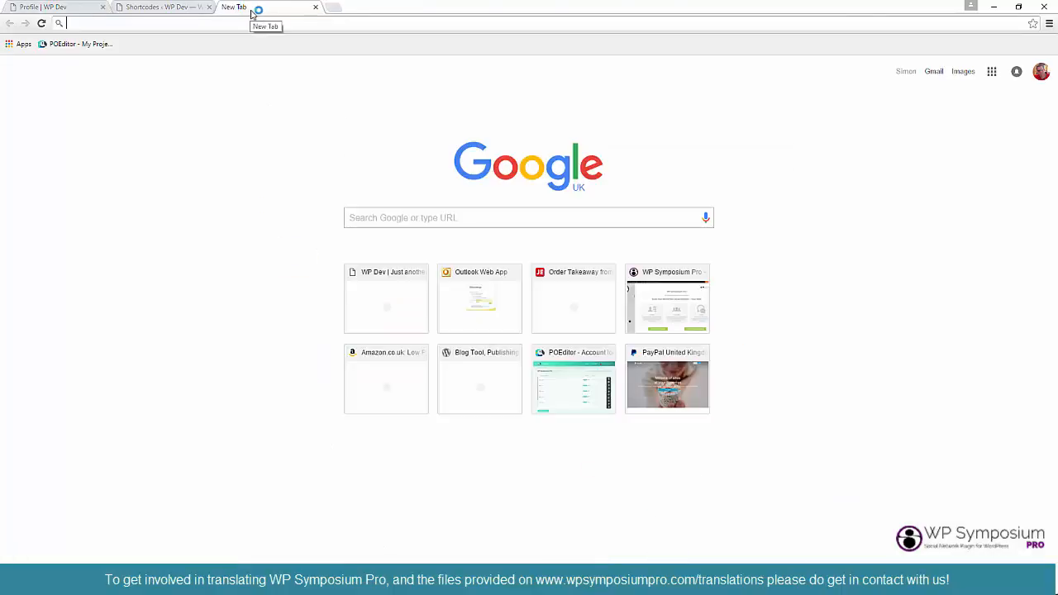
type("google translate")
key("Return")
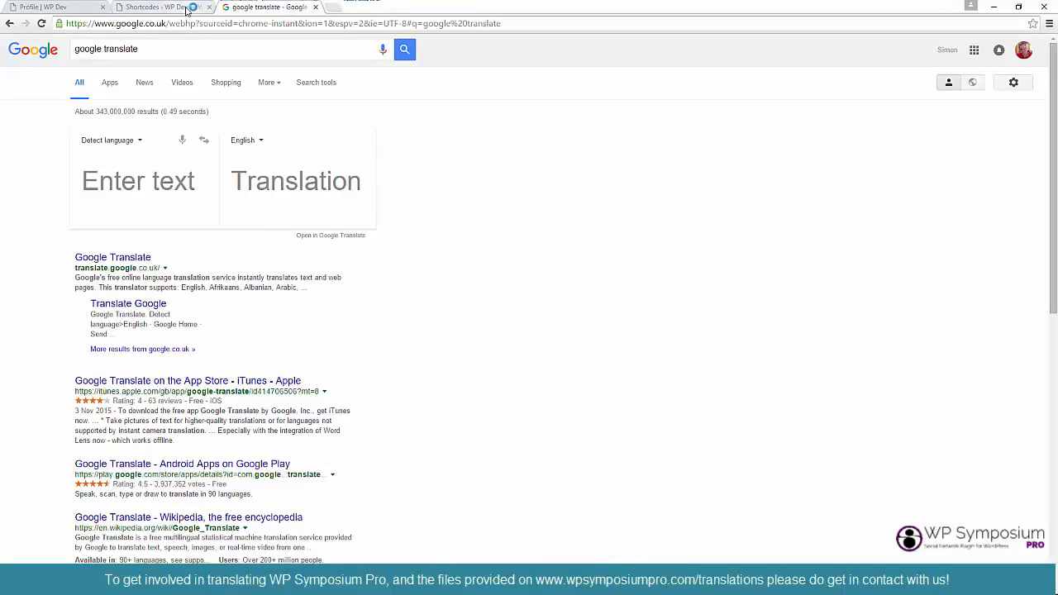
Copy the "Town/City" label text from the shortcode settings into Google's translator and translate it into Catalan.
left_click(187, 10)
left_click_drag(560, 365, 500, 365)
key("ctrl+c")
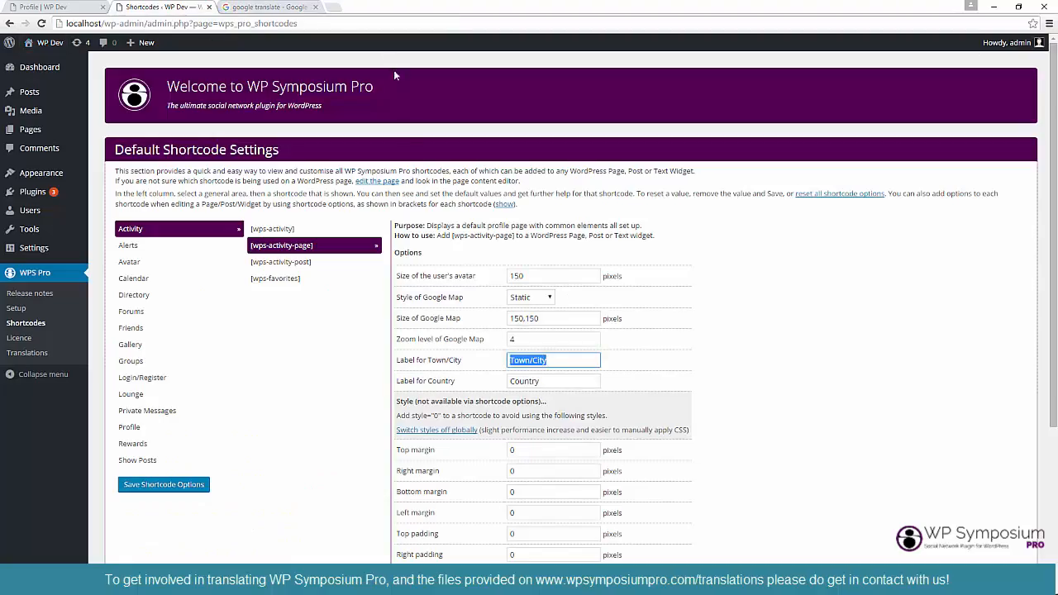
left_click(291, 10)
left_click(170, 174)
key("ctrl+v")
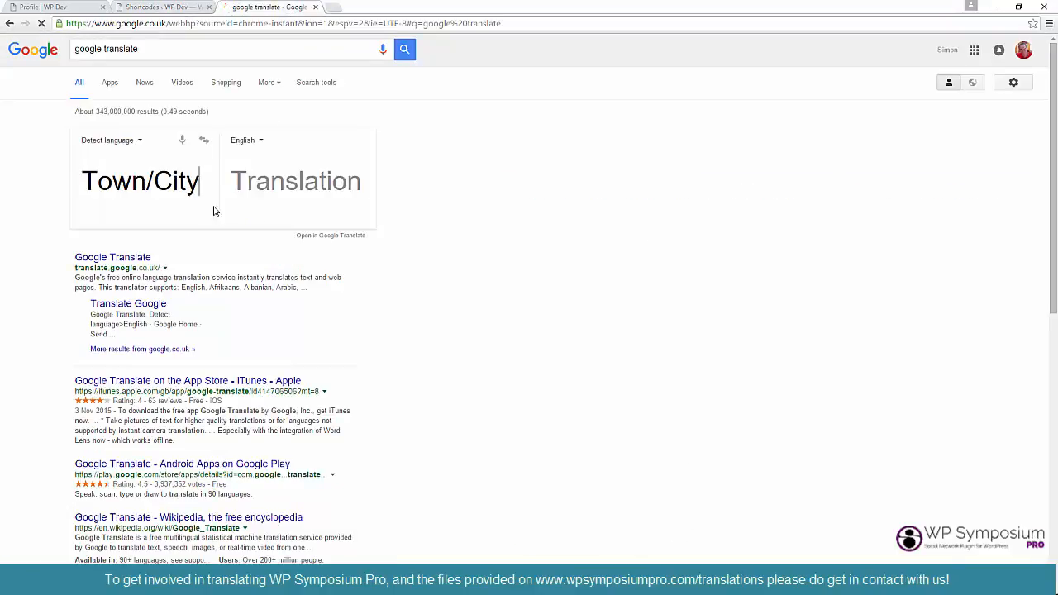
left_click(263, 145)
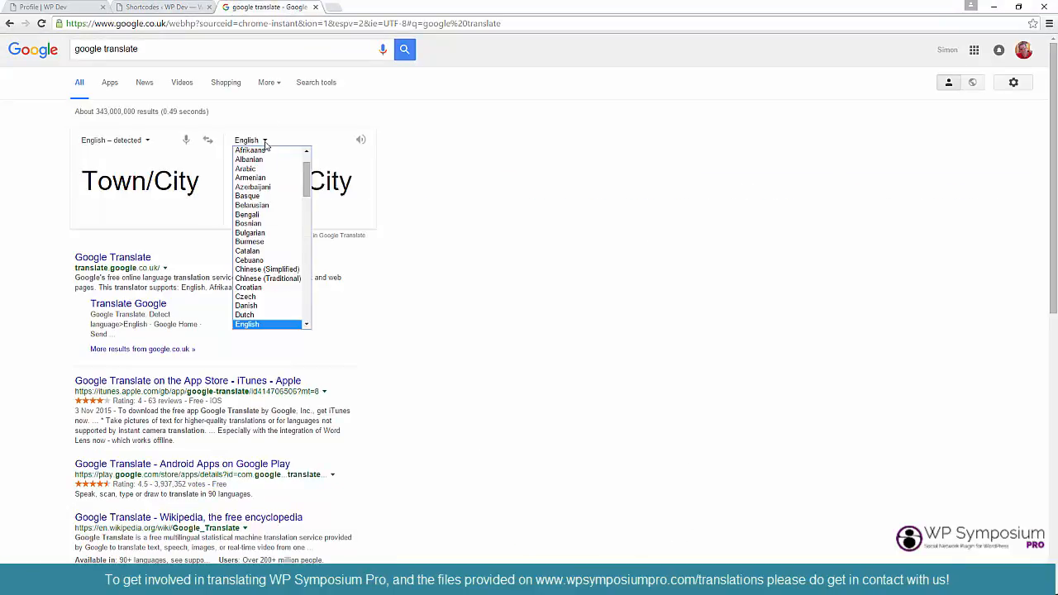
left_click(266, 255)
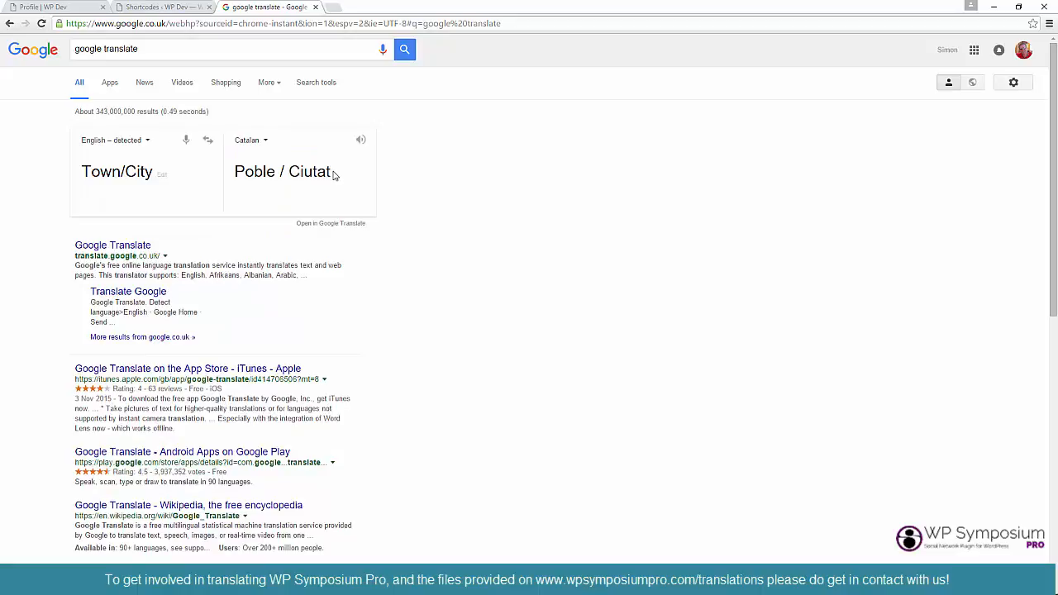
Set the [wps-activity-page] label for Town/City to "Poble / Ciutat", save the shortcode options and check the refreshed Profile page.
left_click_drag(334, 173, 235, 172)
key("ctrl+c")
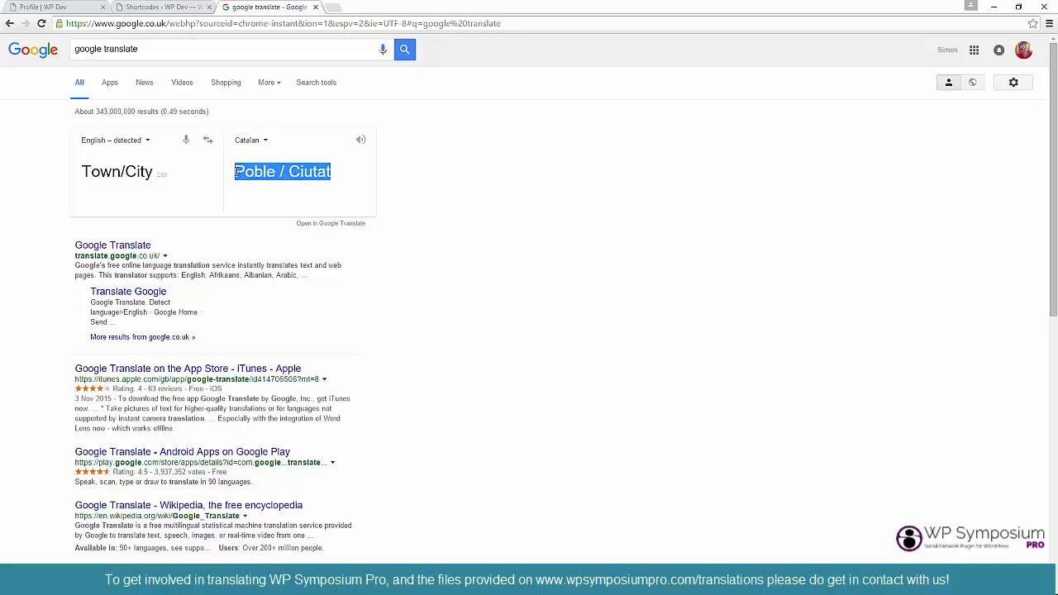
left_click(178, 12)
key("ctrl+v")
left_click(179, 486)
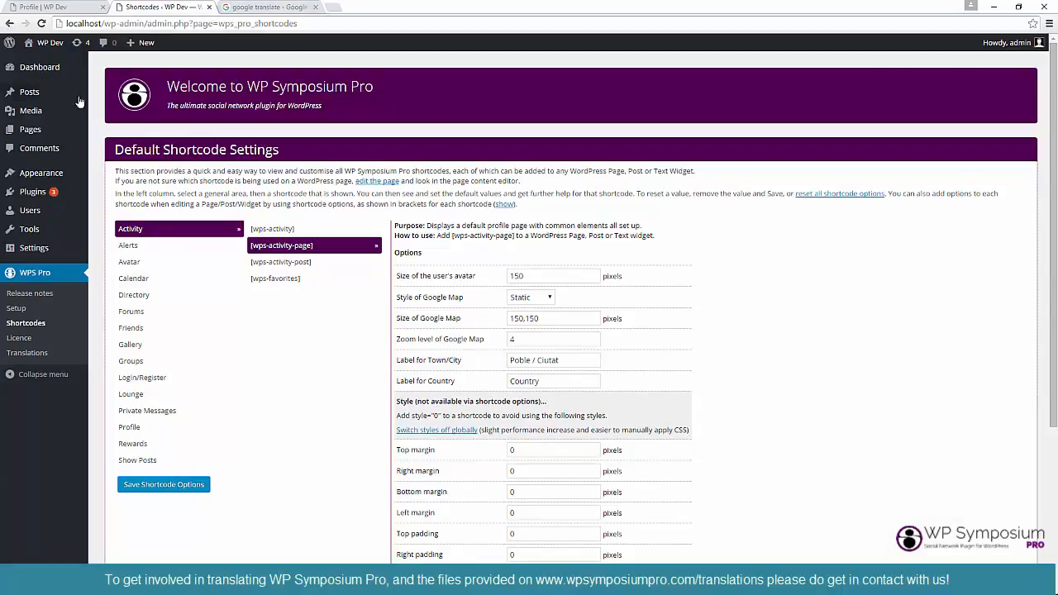
left_click(49, 7)
left_click(269, 158)
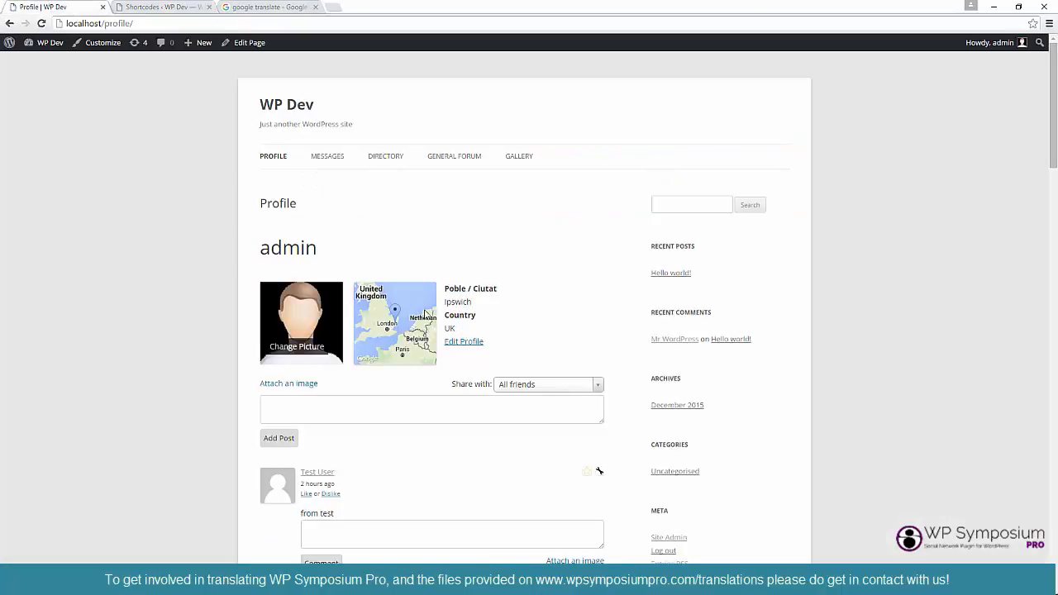
Copy the "Country" label text from the shortcode settings and translate it into Catalan in Google's translator.
left_click(161, 7)
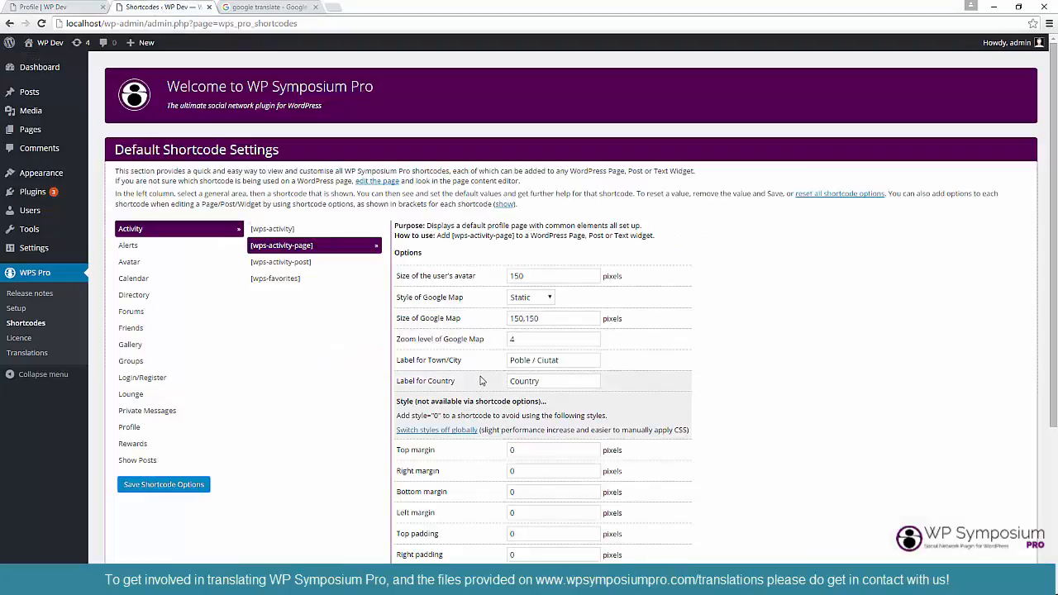
double_click(526, 381)
key("ctrl+c")
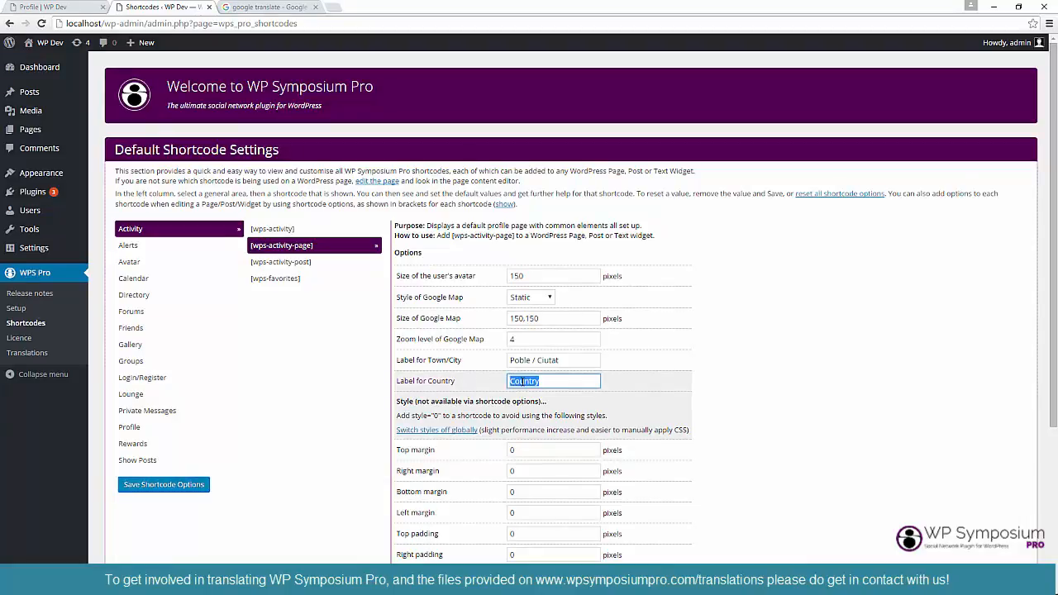
left_click(270, 9)
left_click_drag(157, 171, 74, 173)
key("ctrl+v")
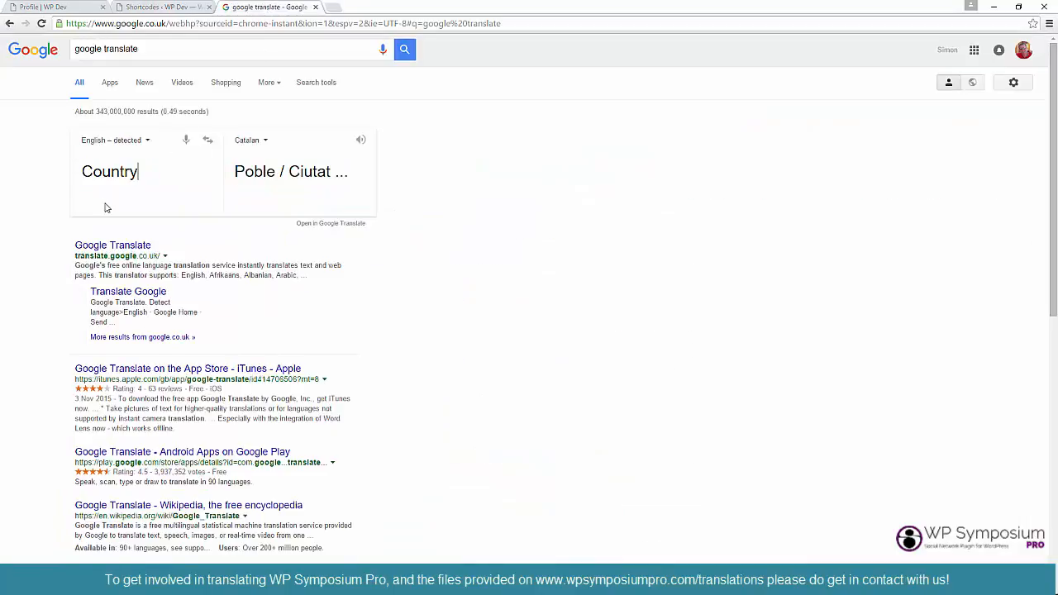
Set the [wps-activity-page] label for Country to "País", save the shortcode options and check the refreshed Profile page.
left_click_drag(284, 192, 234, 187)
key("ctrl+c")
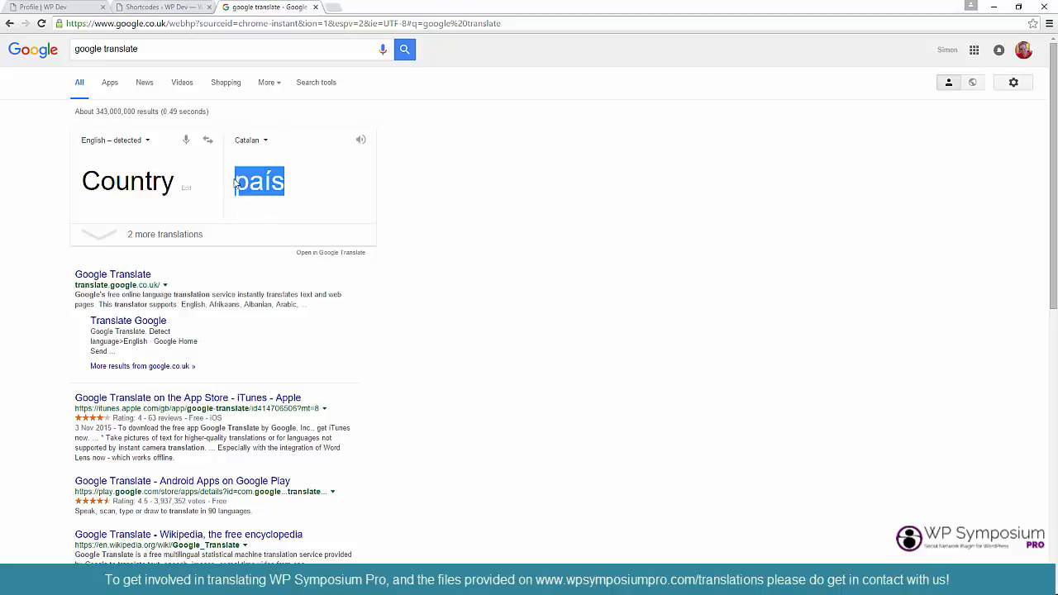
left_click(174, 8)
key("ctrl+v")
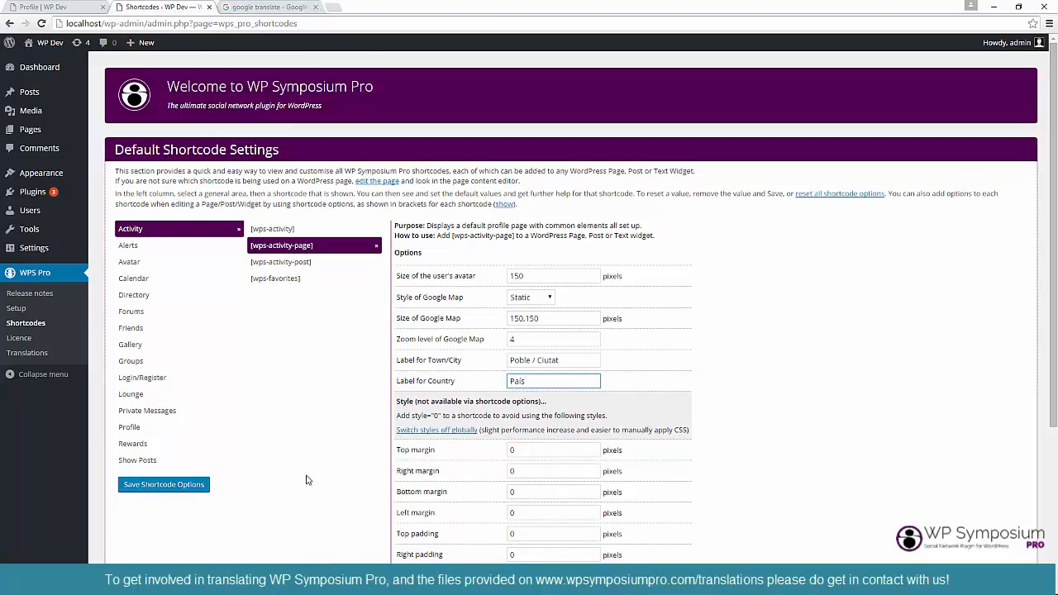
left_click(165, 486)
left_click(72, 8)
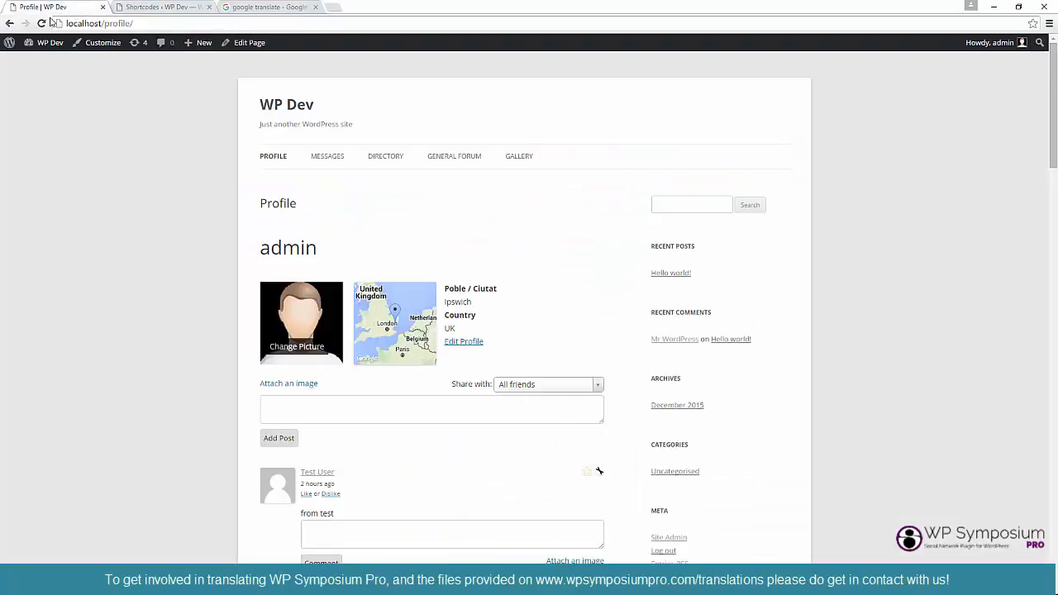
left_click(42, 23)
Examine the customisable text and label options of the Directory's [wps-directory] shortcode.
left_click(165, 7)
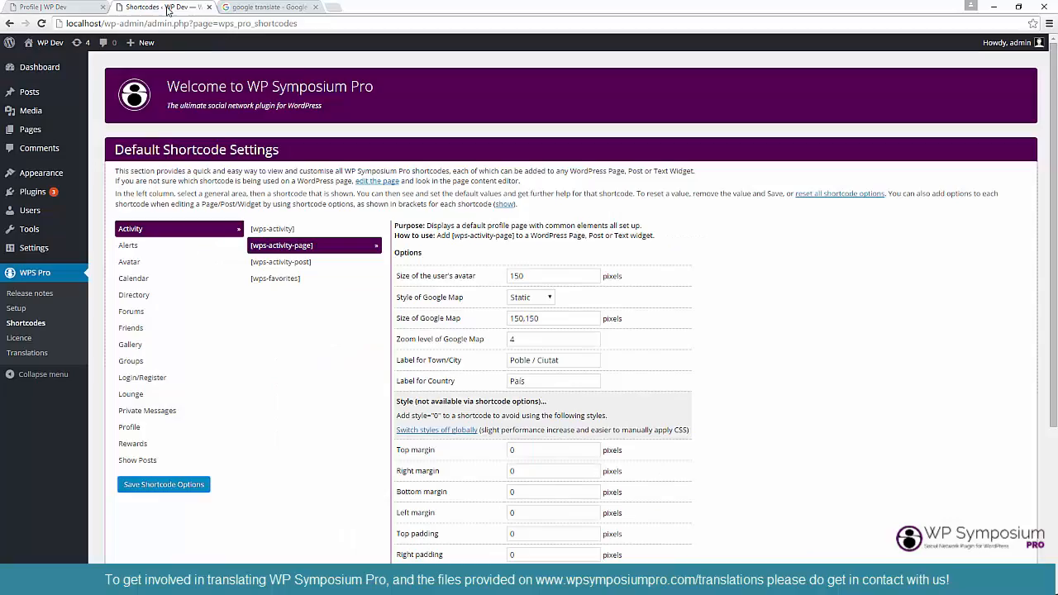
left_click(139, 296)
left_click(287, 233)
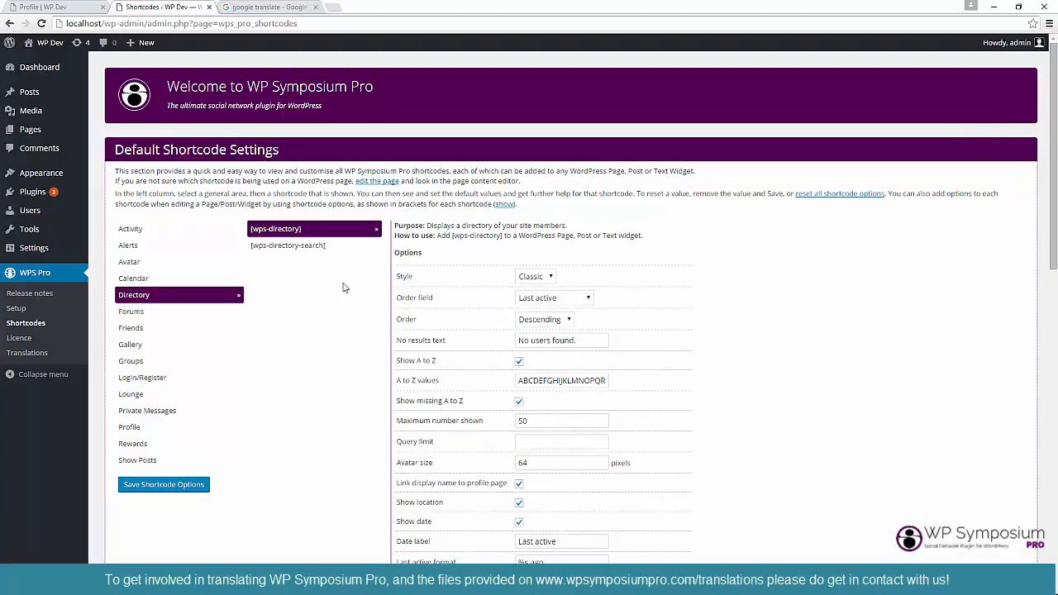
left_click_drag(578, 340, 505, 346)
scroll(644, 388, "down", 2)
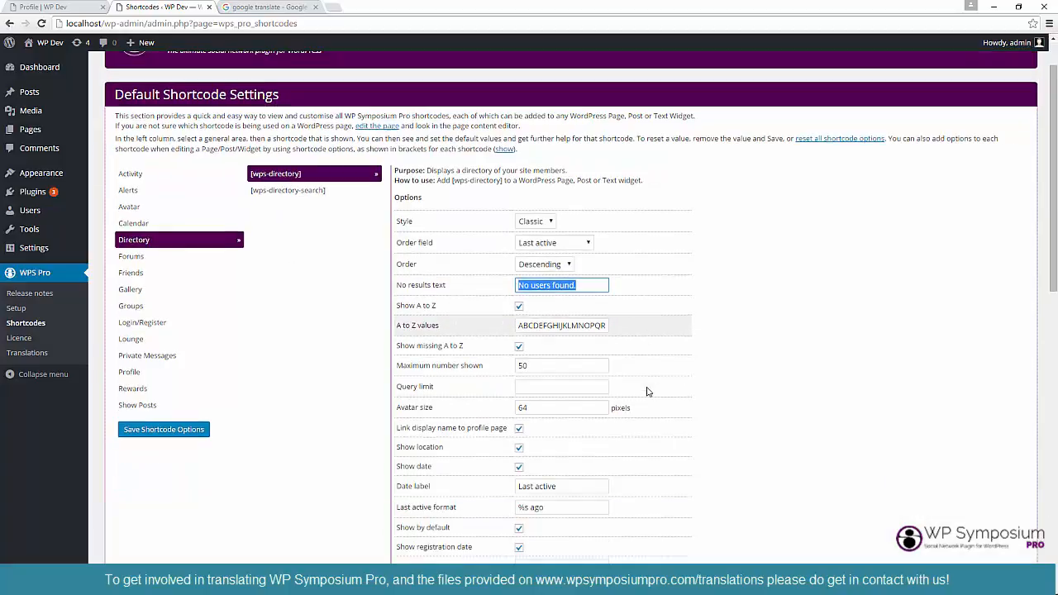
left_click_drag(575, 431, 608, 429)
scroll(514, 434, "down", 3)
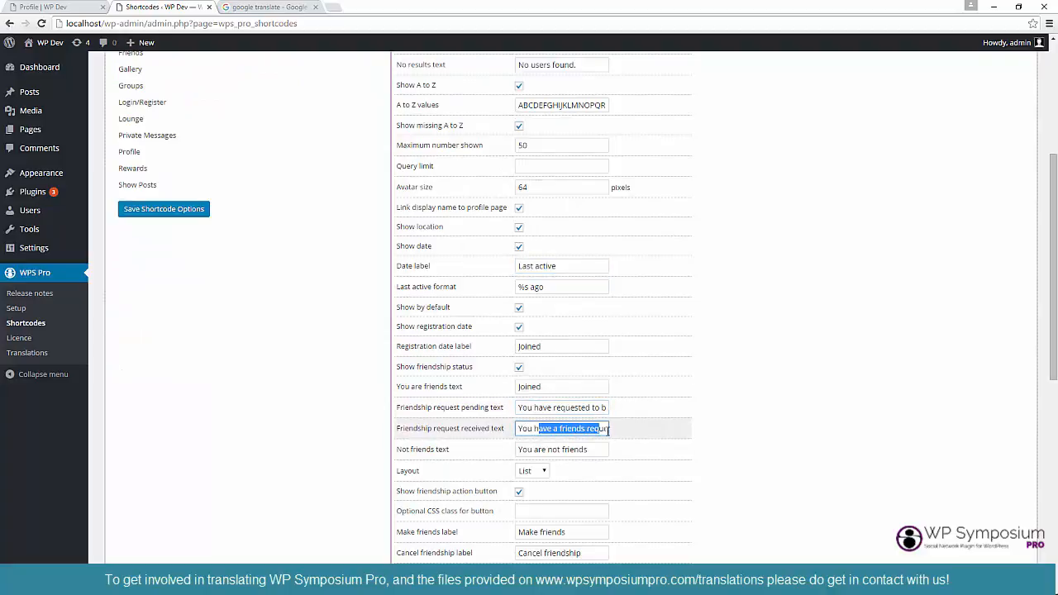
scroll(677, 427, "up", 4)
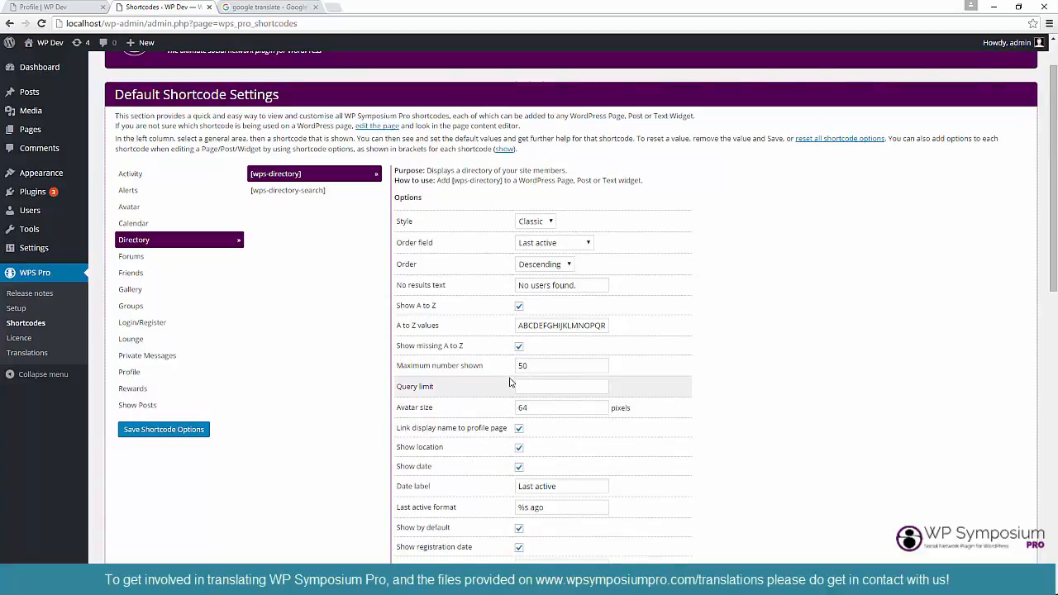
Reset all shortcode options to their defaults and check the labels on the refreshed Profile page.
left_click(806, 140)
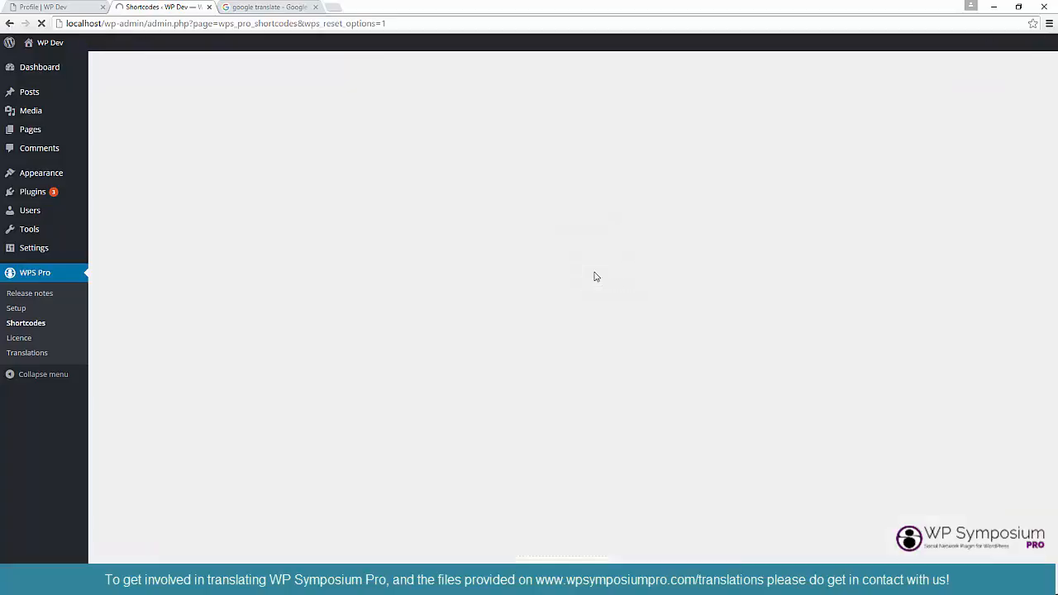
left_click(306, 188)
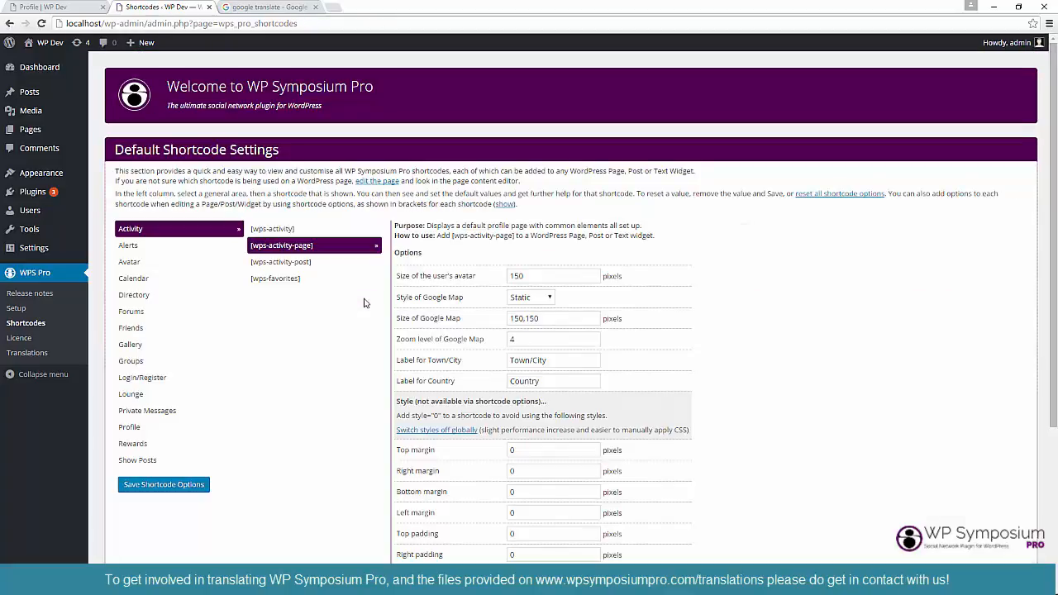
left_click(86, 8)
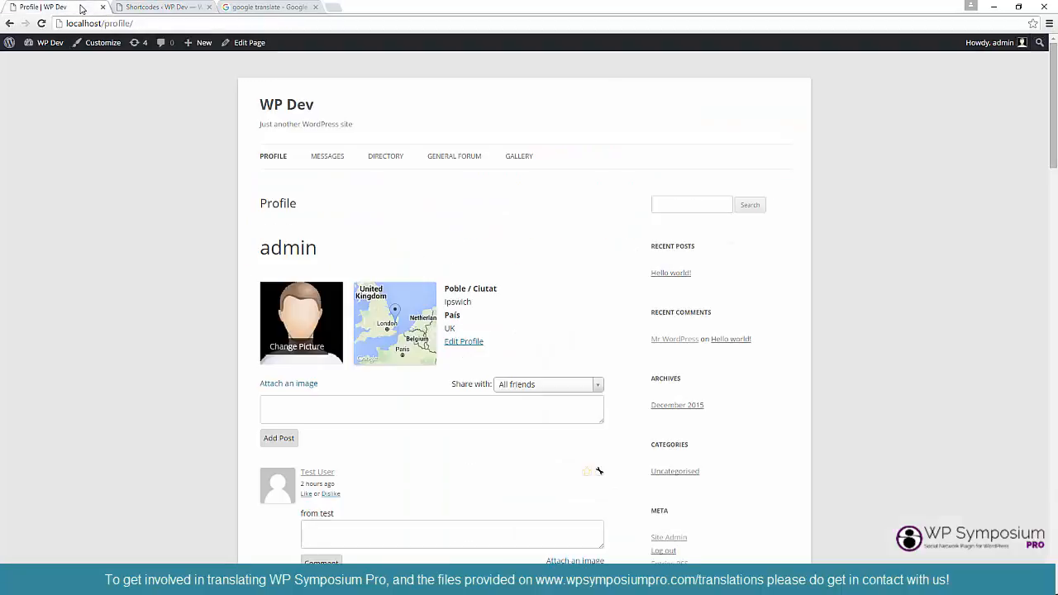
left_click(275, 159)
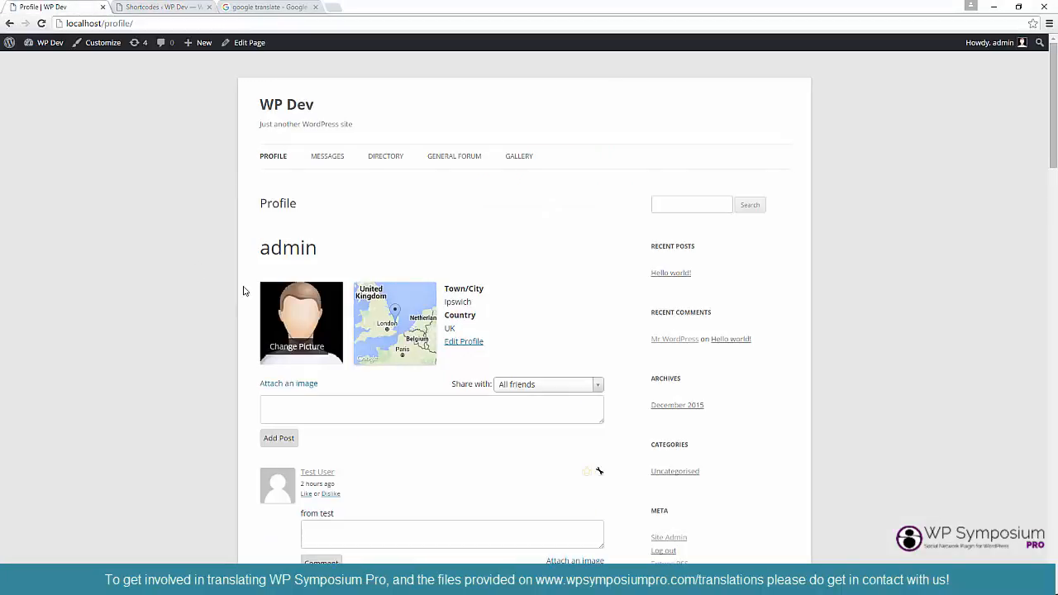
Open the WPS Pro Translations admin page and examine the default site language and the default .mo file path.
left_click(159, 7)
left_click(37, 353)
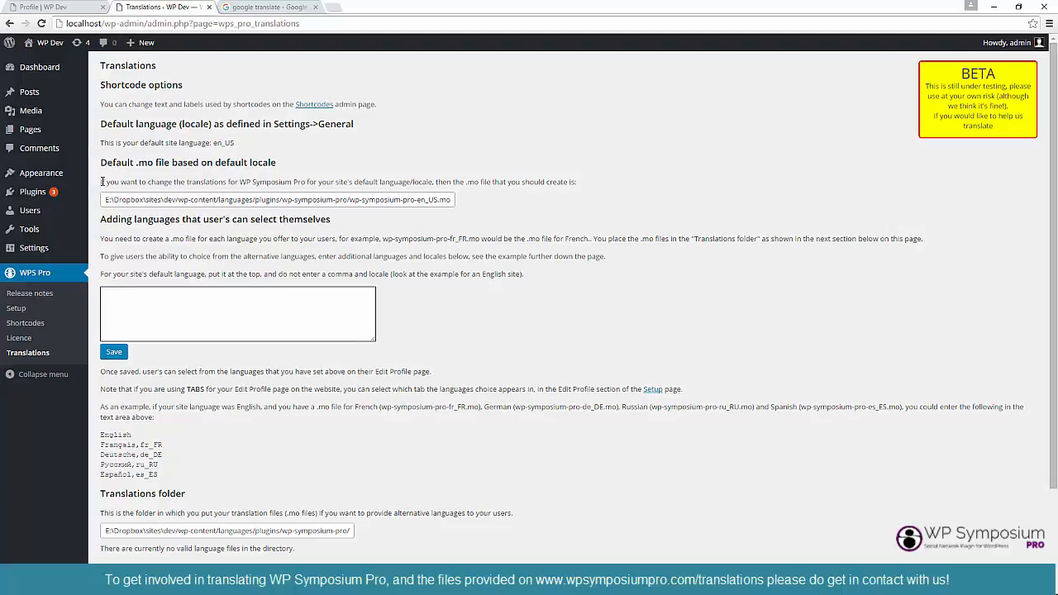
left_click_drag(136, 162, 154, 163)
left_click_drag(107, 199, 417, 199)
left_click(436, 202)
left_click_drag(235, 143, 213, 143)
left_click_drag(355, 125, 274, 124)
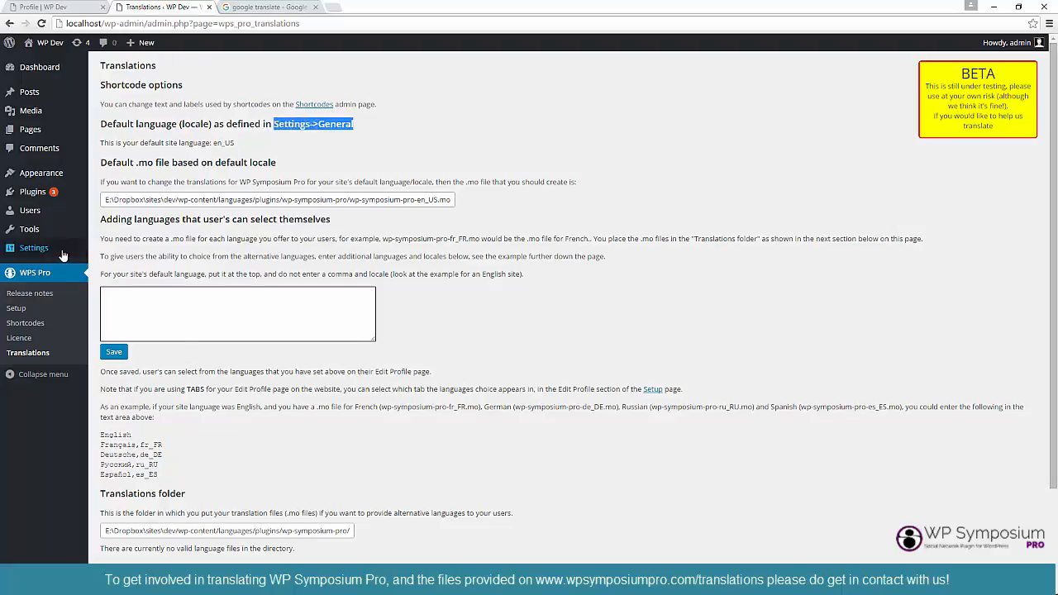
Check the Site Language option in WordPress General Settings, then return to the WPS Pro Translations page.
mouse_move(63, 254)
left_click(114, 250)
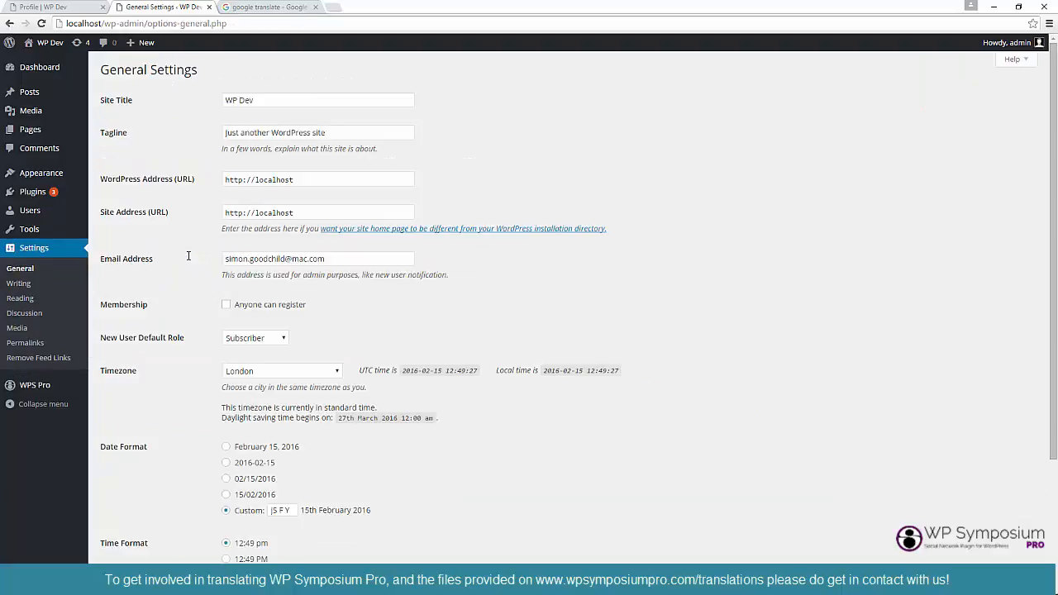
scroll(198, 289, "down", 3)
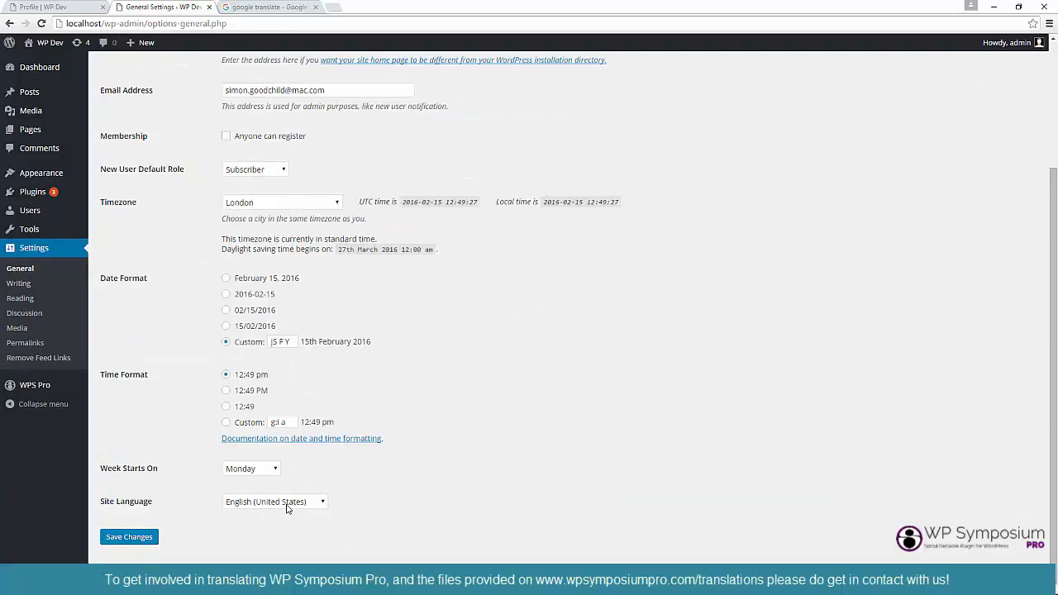
mouse_move(55, 385)
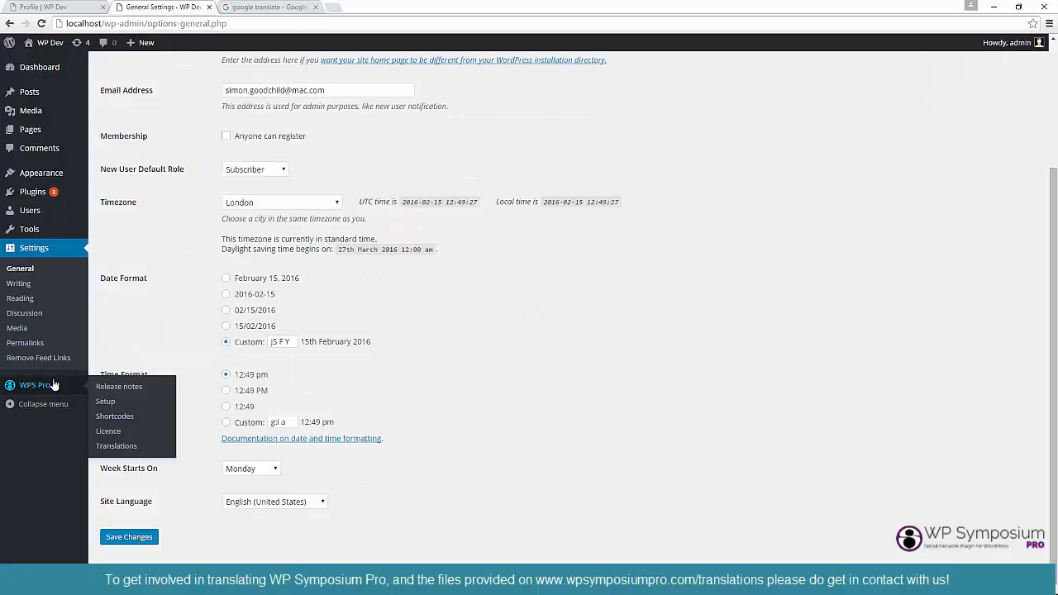
left_click(115, 447)
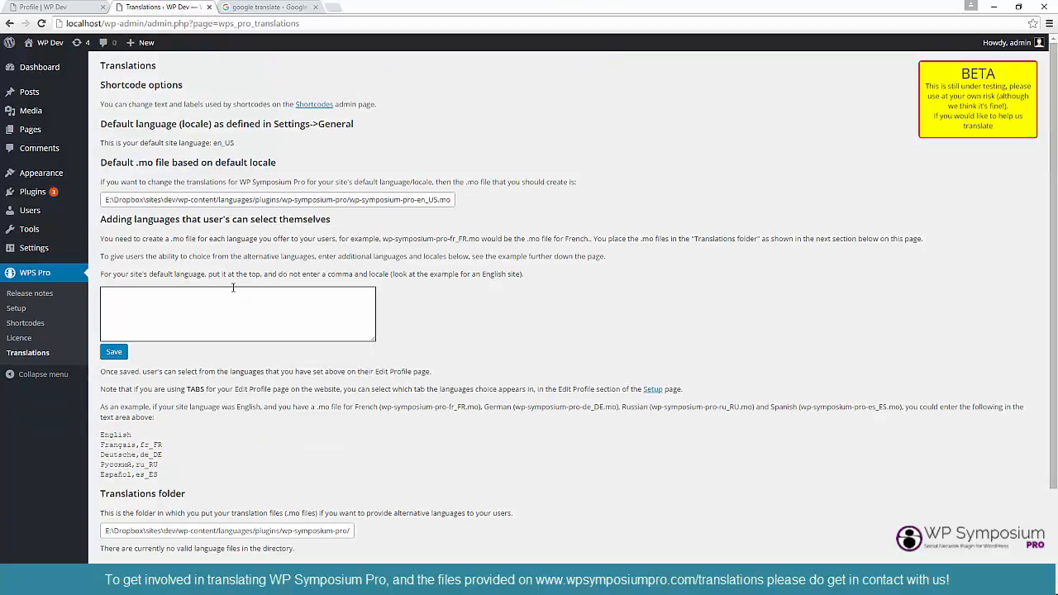
left_click(269, 7)
left_click(290, 24)
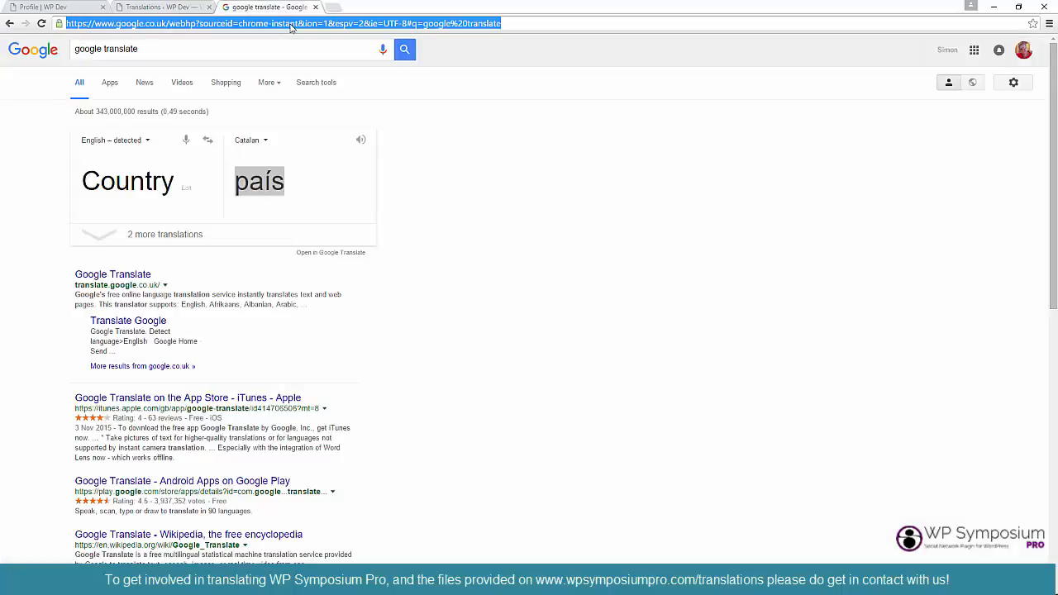
type("www.wpsymposiumpro.com")
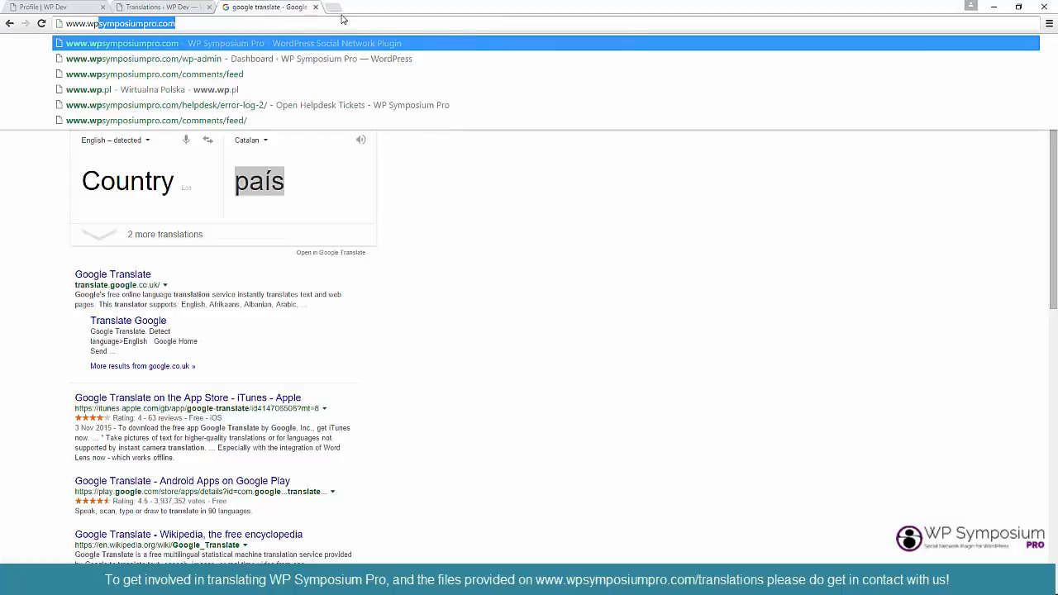
key("Return")
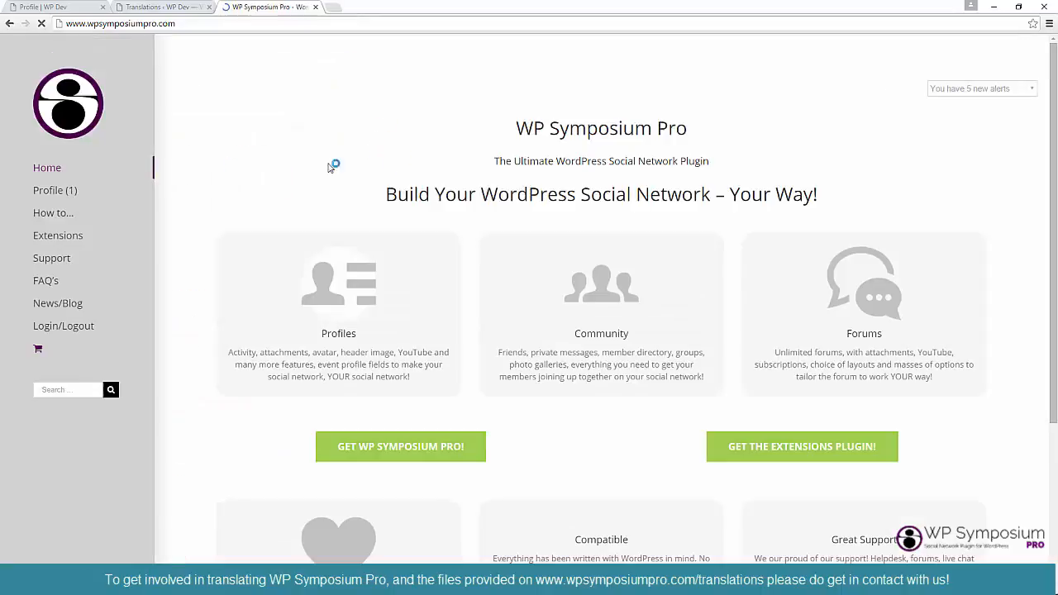
mouse_move(54, 214)
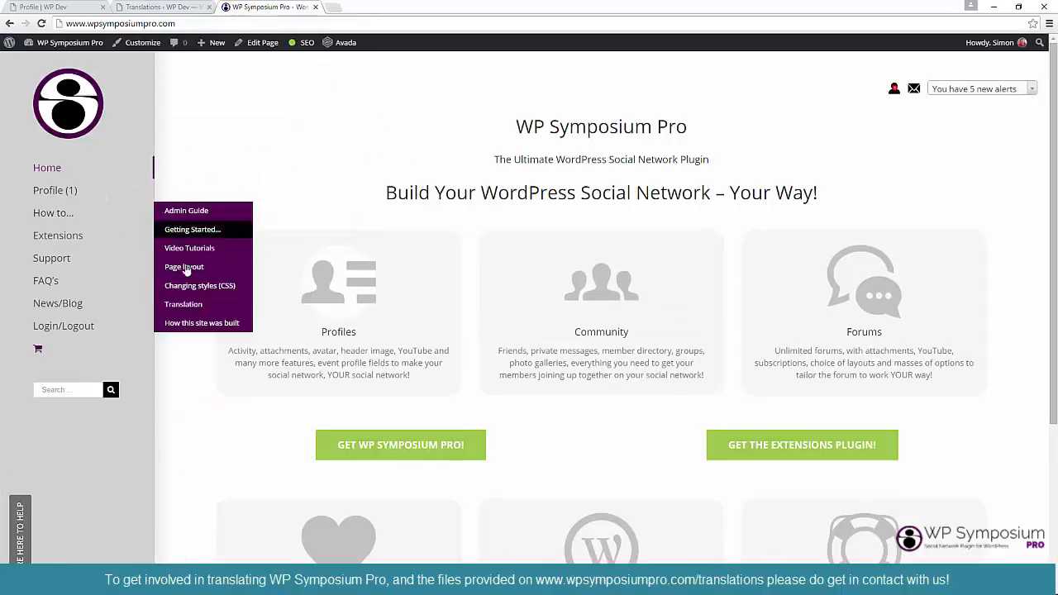
left_click(192, 305)
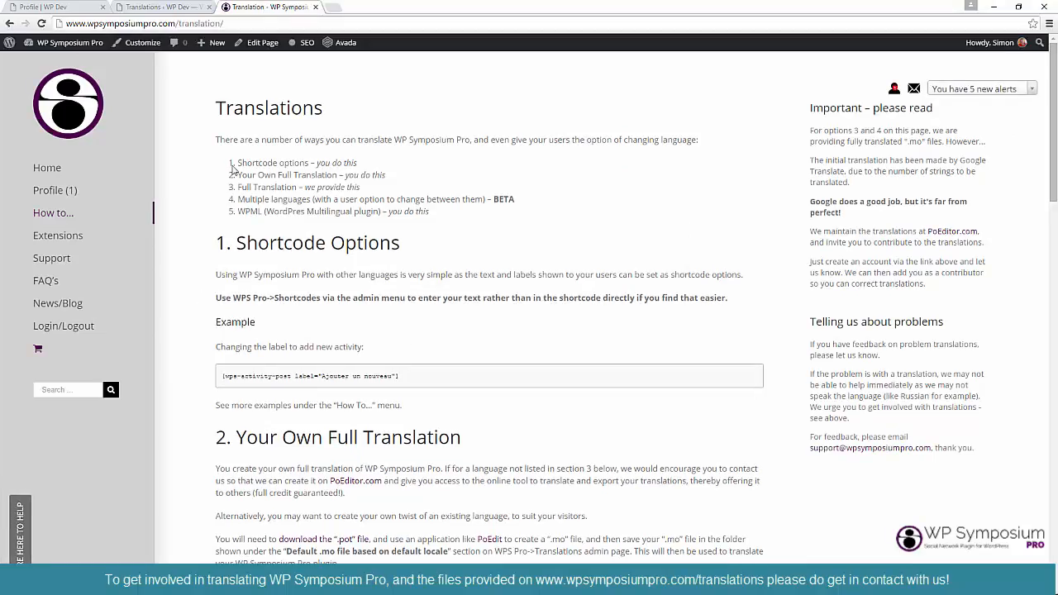
Read the "Your Own Full Translation" section, view the linked PoEditor.com site and close it again.
scroll(233, 170, "down", 1)
scroll(234, 174, "down", 2)
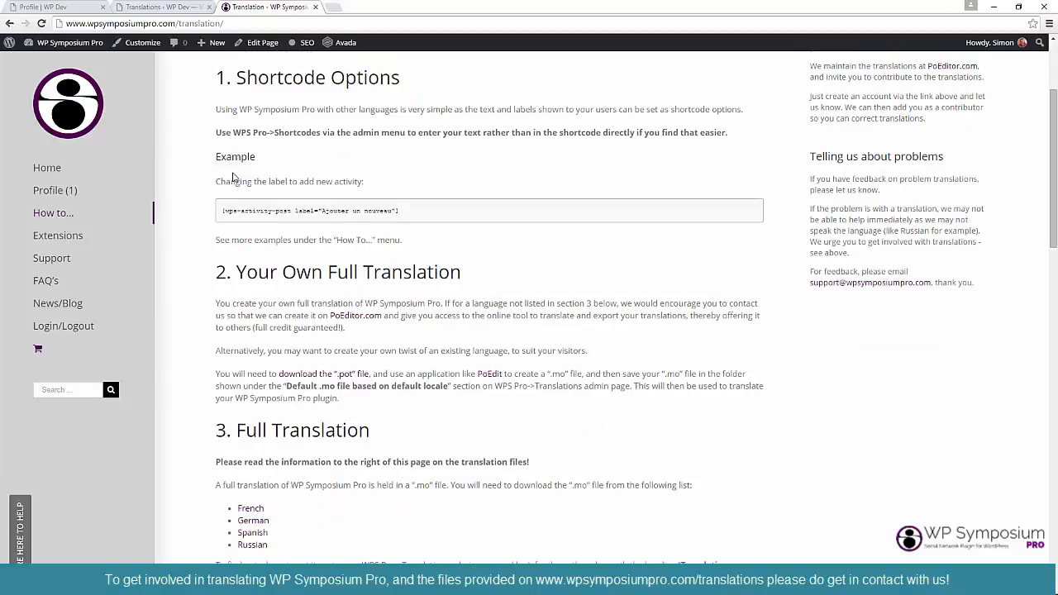
scroll(233, 176, "down", 8)
scroll(228, 177, "up", 8)
left_click_drag(225, 273, 488, 272)
left_click(478, 317)
left_click_drag(215, 304, 398, 400)
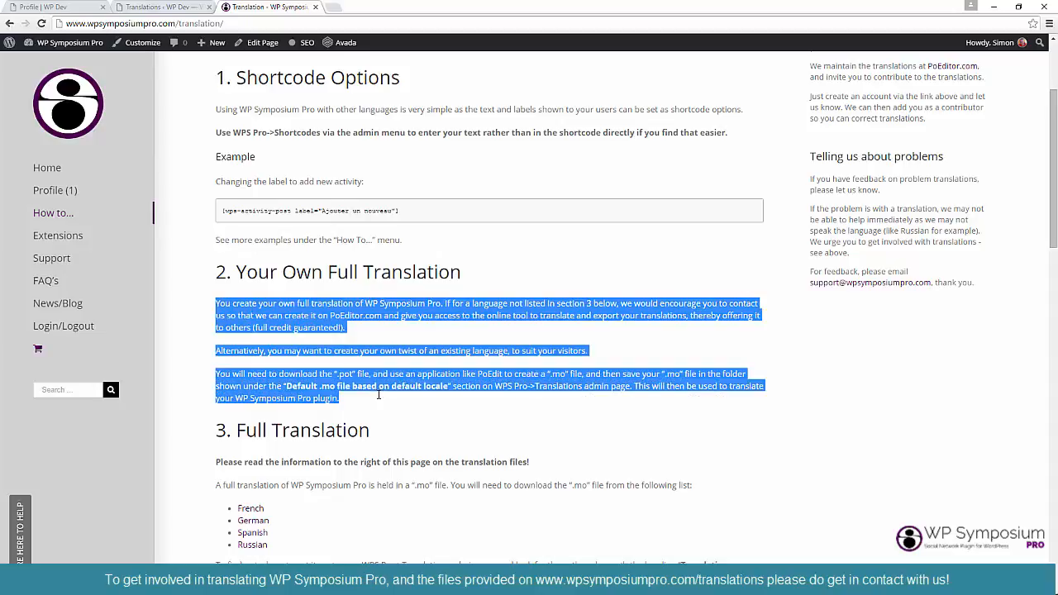
left_click(405, 403)
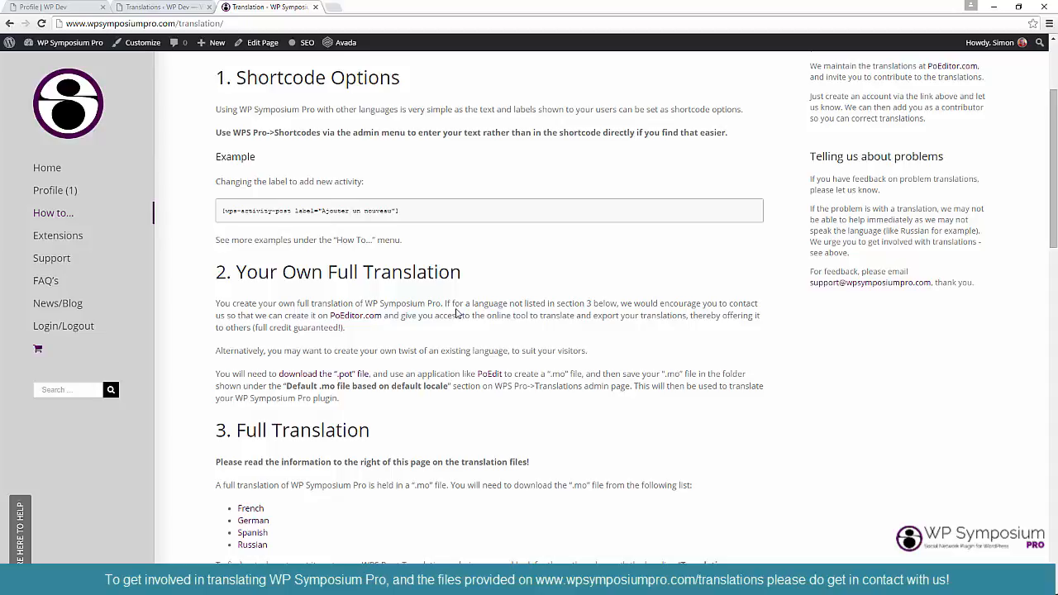
left_click(366, 318)
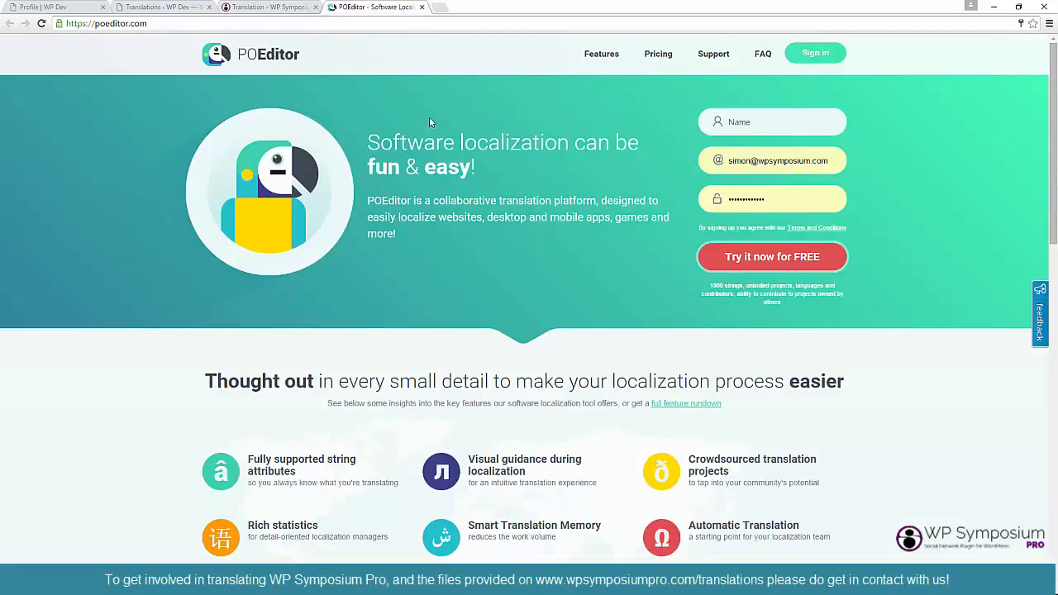
left_click(423, 8)
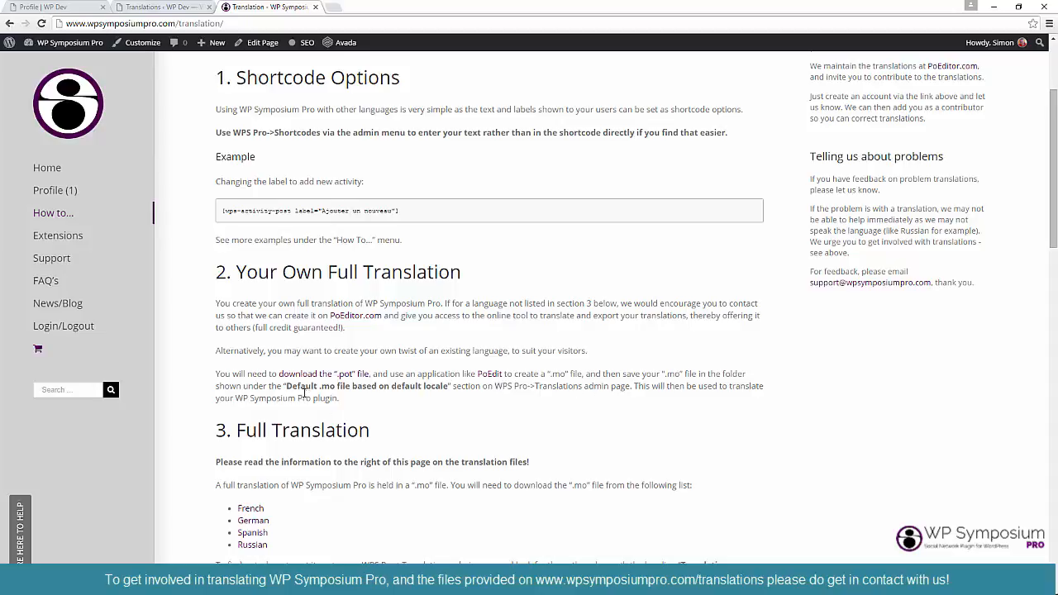
Compare the how-to's "Default .mo file based on default locale" instruction with the path on the Translations admin page, then close the how-to.
left_click_drag(442, 385, 450, 386)
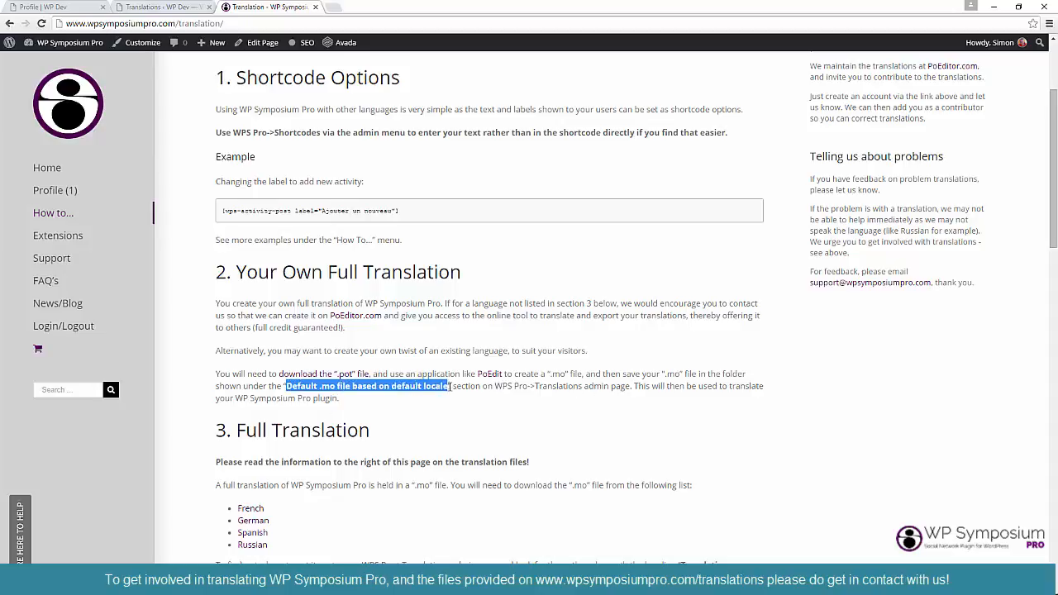
left_click(163, 7)
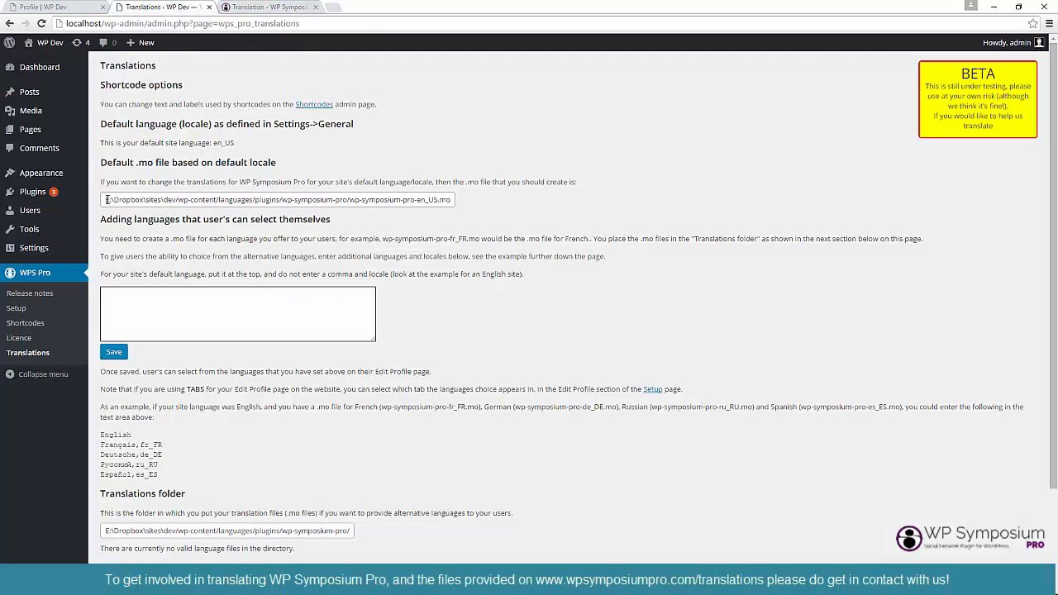
left_click_drag(102, 163, 276, 164)
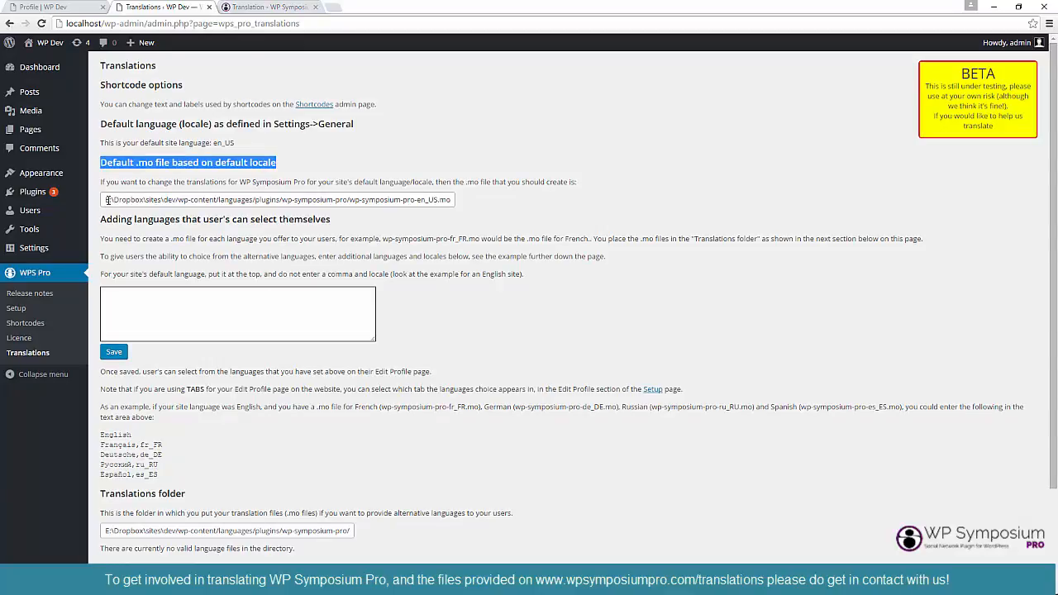
left_click(107, 200)
left_click_drag(108, 200, 448, 201)
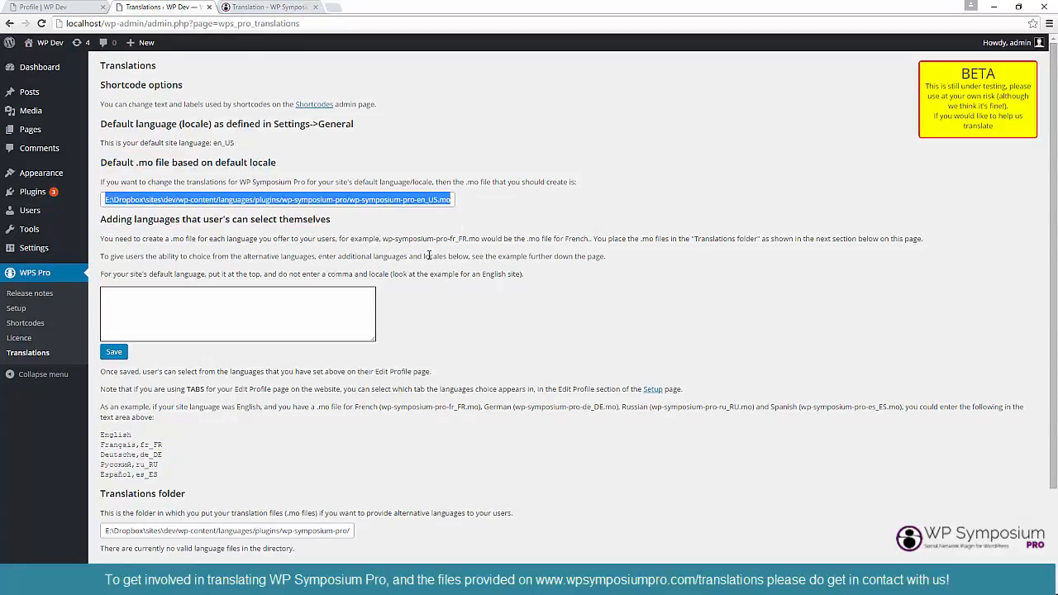
left_click(263, 7)
left_click(376, 372)
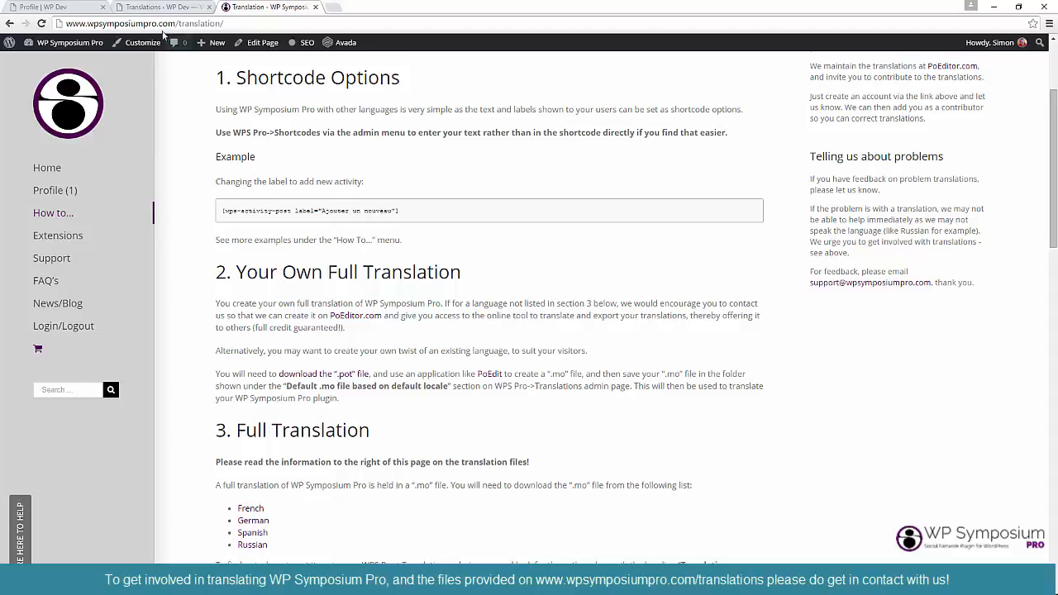
left_click(315, 6)
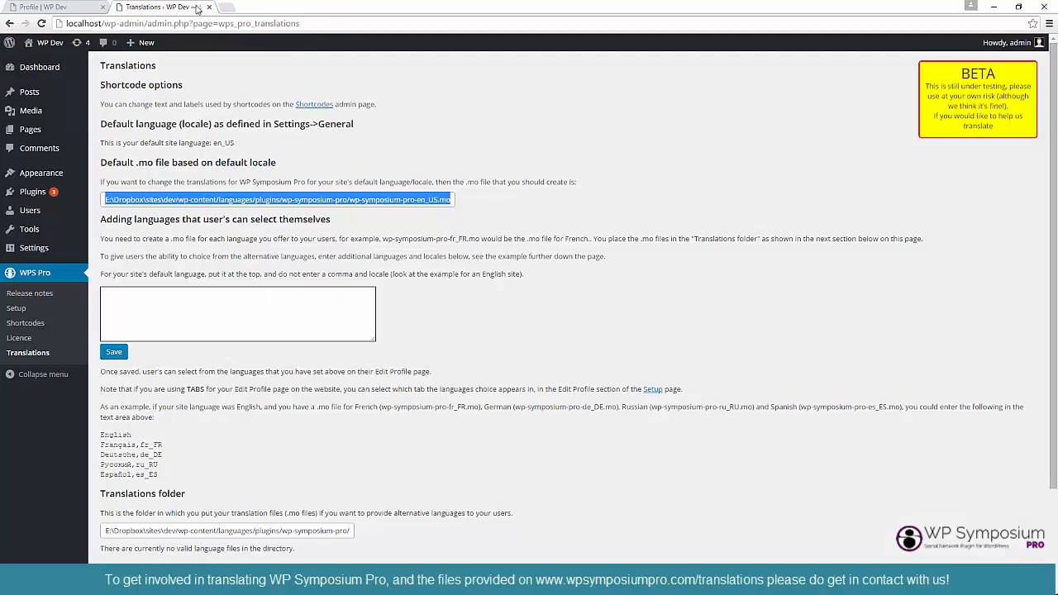
Examine the instructions for adding user-selectable languages, including where the .mo files go in the Translations folder.
left_click_drag(101, 220, 344, 219)
left_click(376, 240)
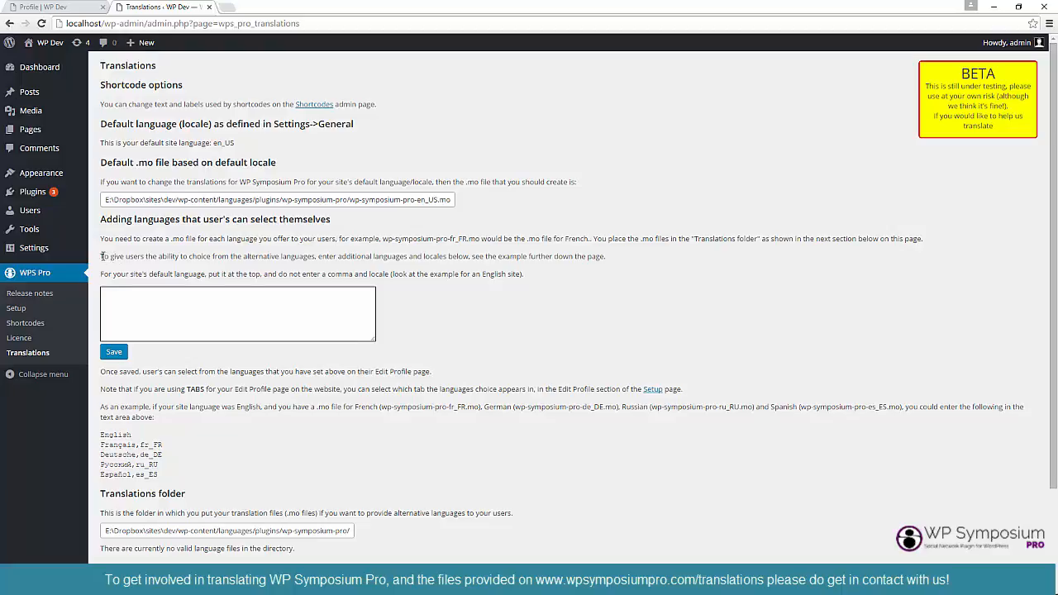
left_click_drag(102, 239, 924, 240)
scroll(438, 328, "down", 1)
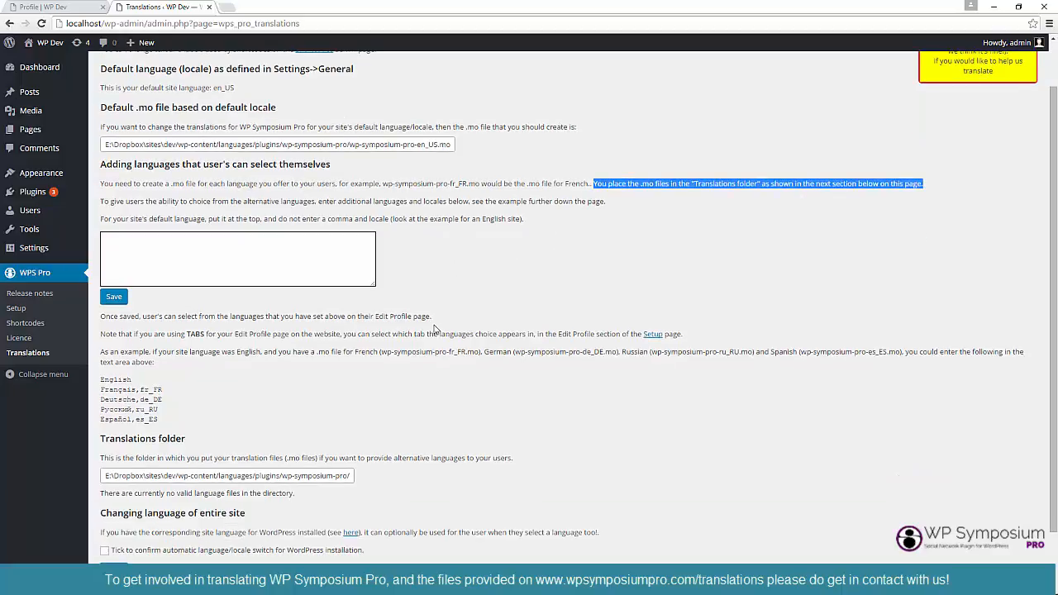
left_click(190, 444)
left_click_drag(190, 444, 100, 442)
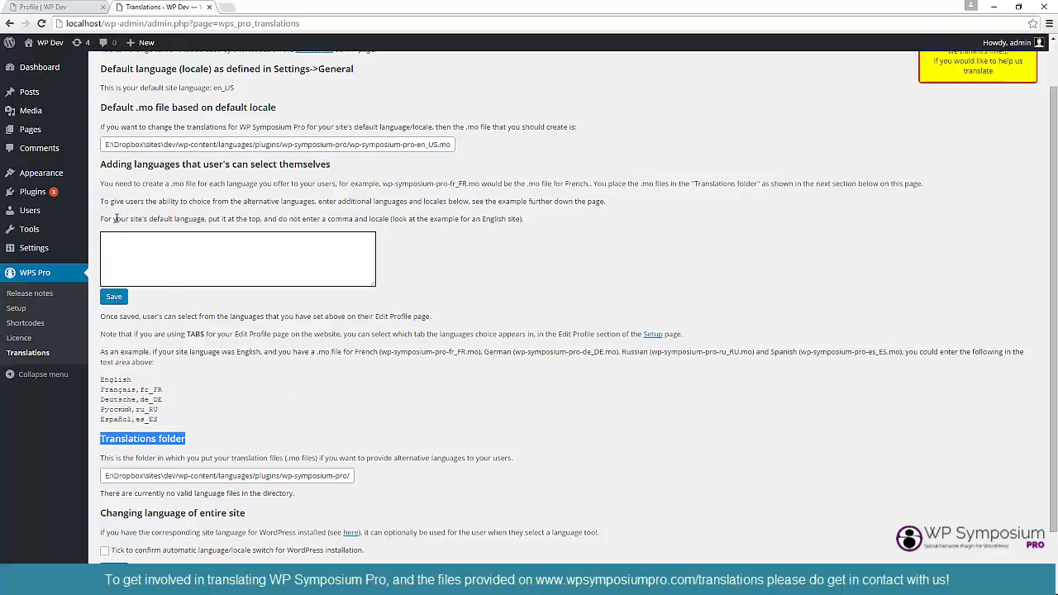
left_click_drag(100, 202, 469, 205)
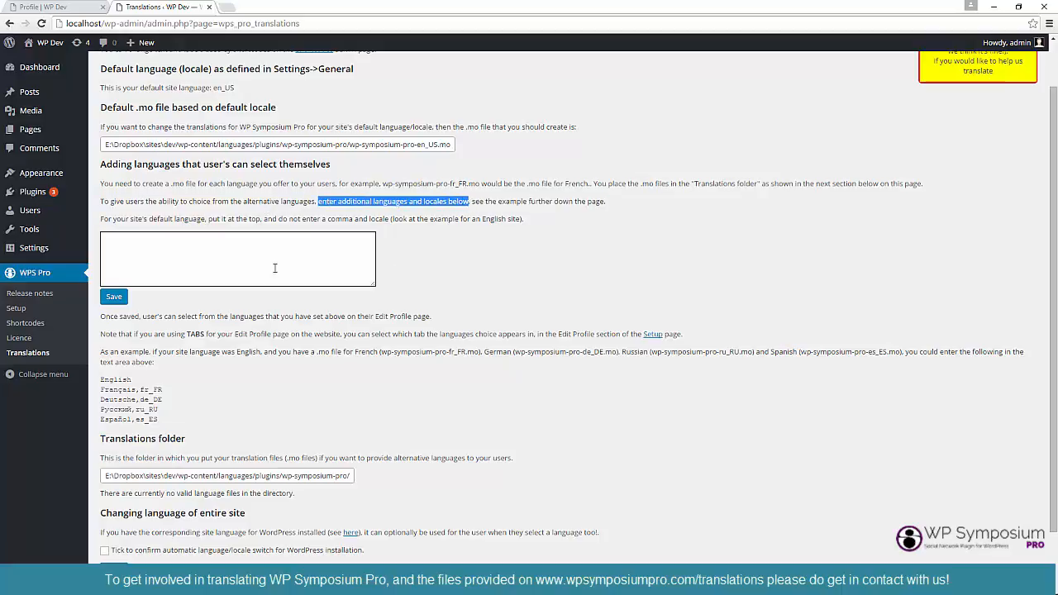
Copy the example lines English, Français,fr_FR and Deutsche,de_DE into the field for user-selectable languages.
left_click(220, 256)
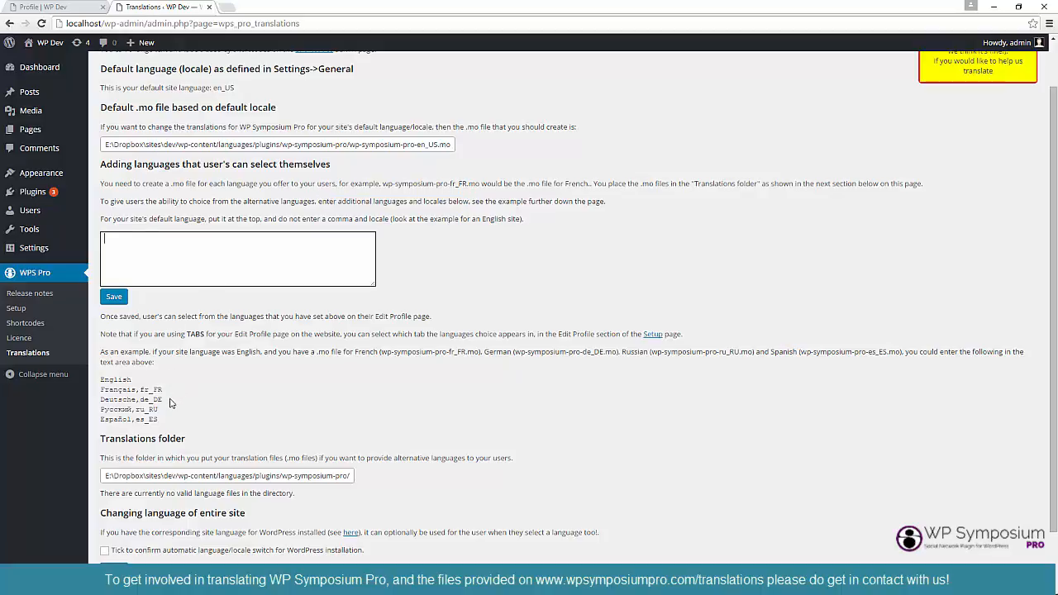
left_click_drag(164, 405, 100, 379)
key("ctrl+c")
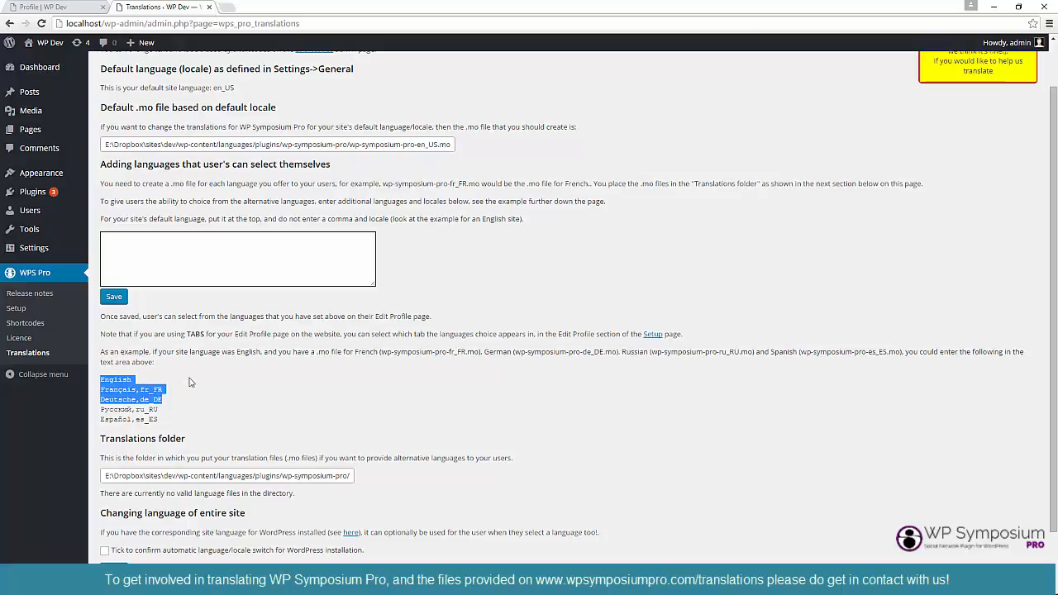
left_click(126, 246)
key("ctrl+v")
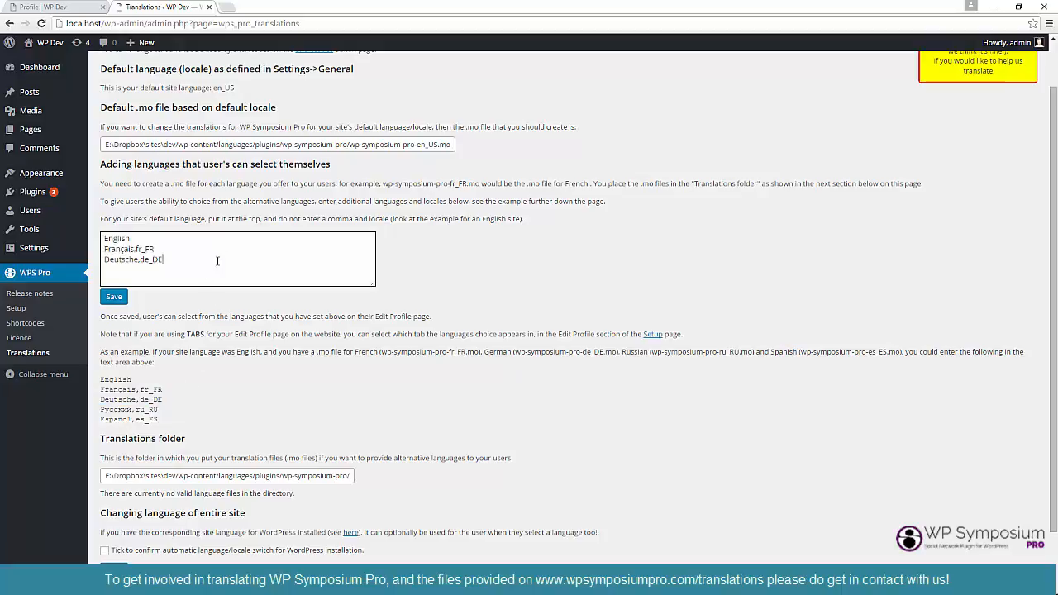
Review the language names and locale codes in the user-selectable list, then save the list.
double_click(119, 240)
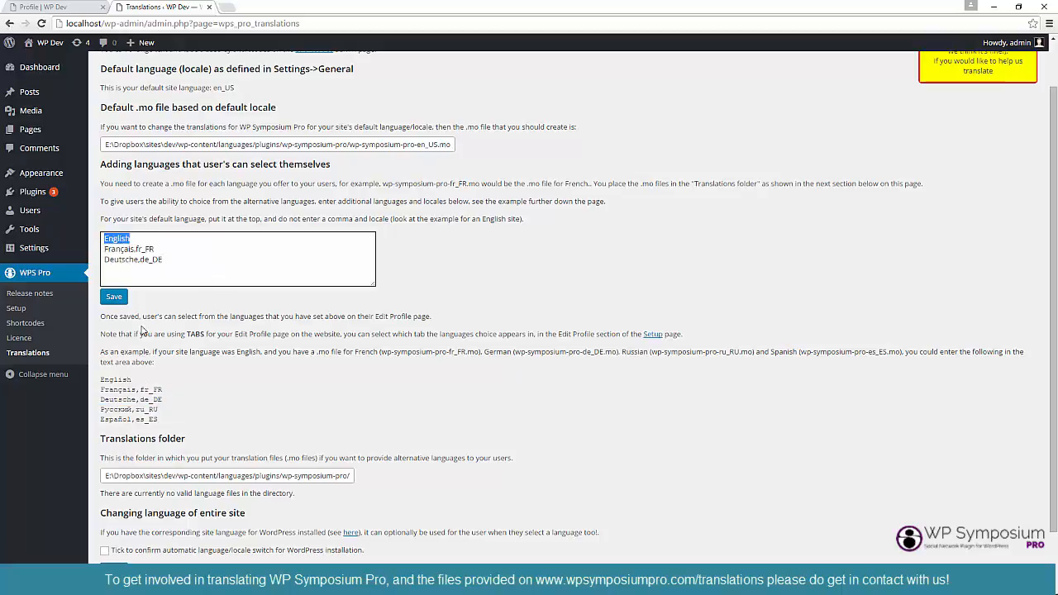
double_click(132, 250)
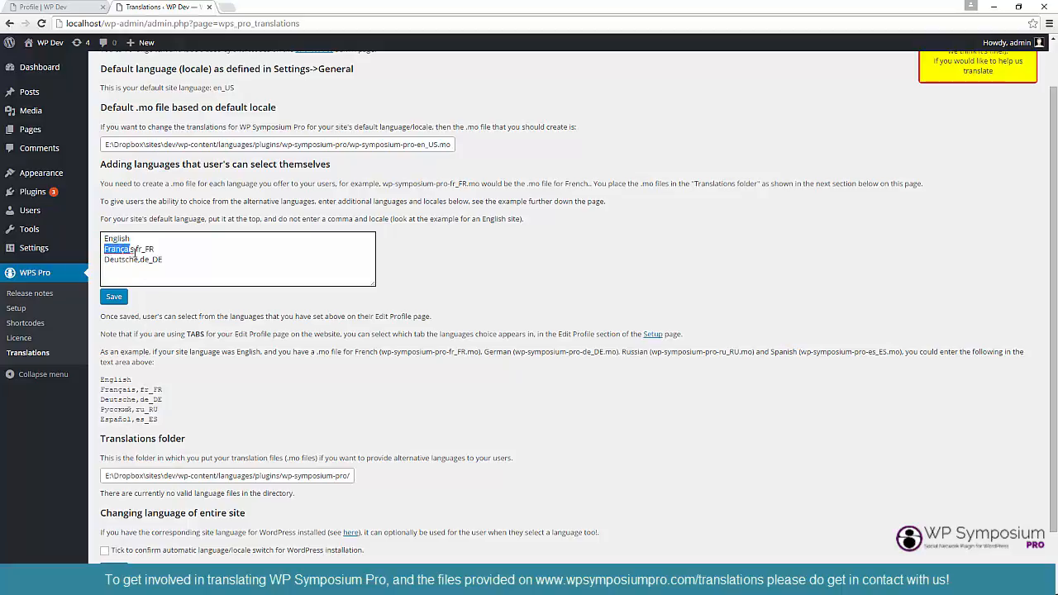
left_click(136, 249)
left_click_drag(135, 249, 154, 249)
left_click_drag(138, 260, 163, 260)
left_click(162, 260)
double_click(153, 261)
left_click(172, 263)
left_click(114, 297)
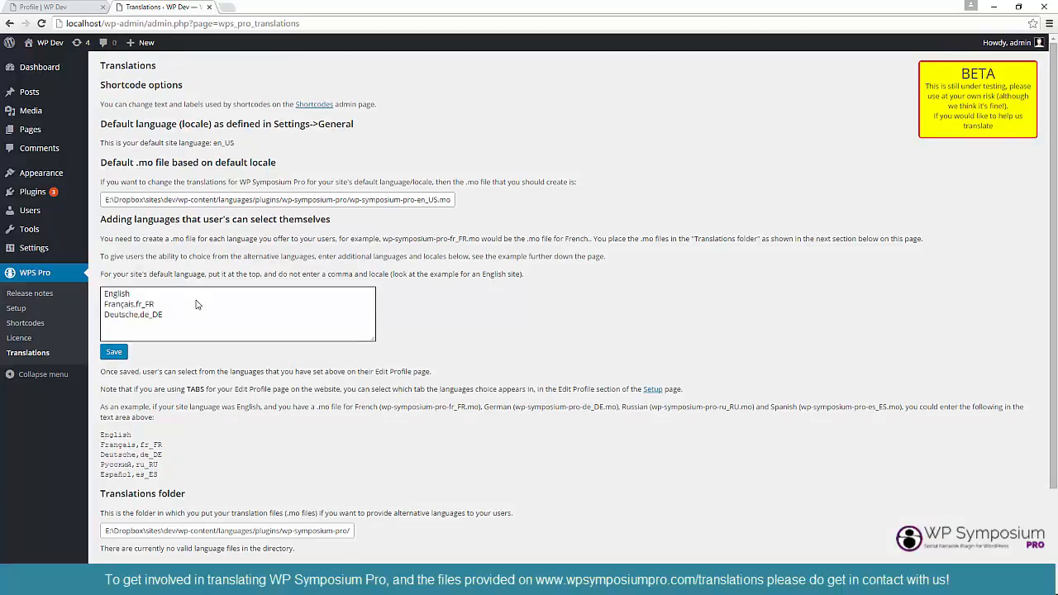
Check the .mo file requirement for each offered language and the language file status of the Translations folder.
left_click_drag(100, 239, 316, 240)
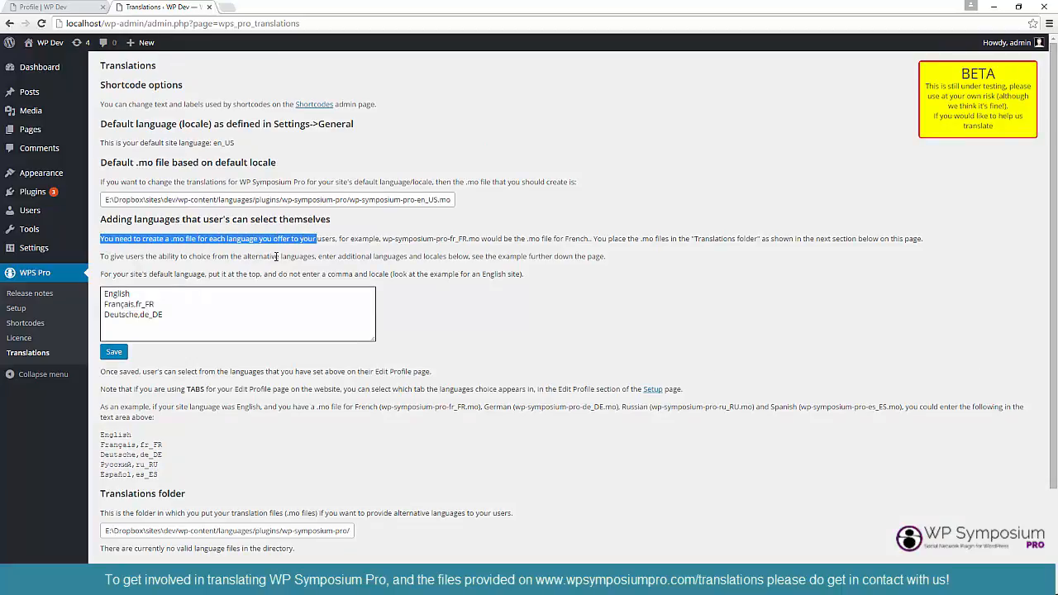
left_click(193, 362)
scroll(161, 351, "down", 2)
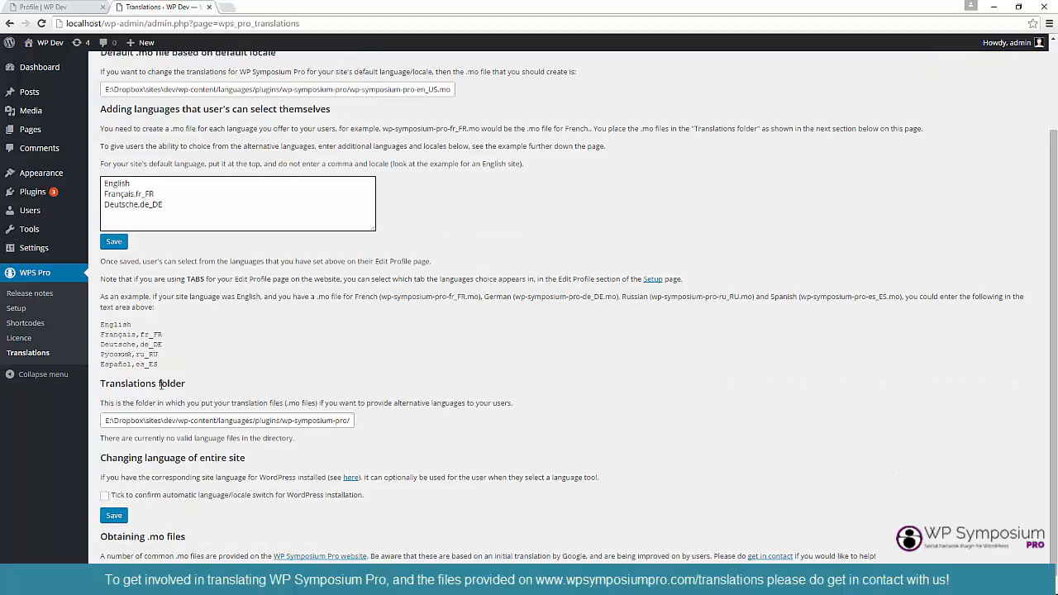
left_click_drag(99, 440, 297, 452)
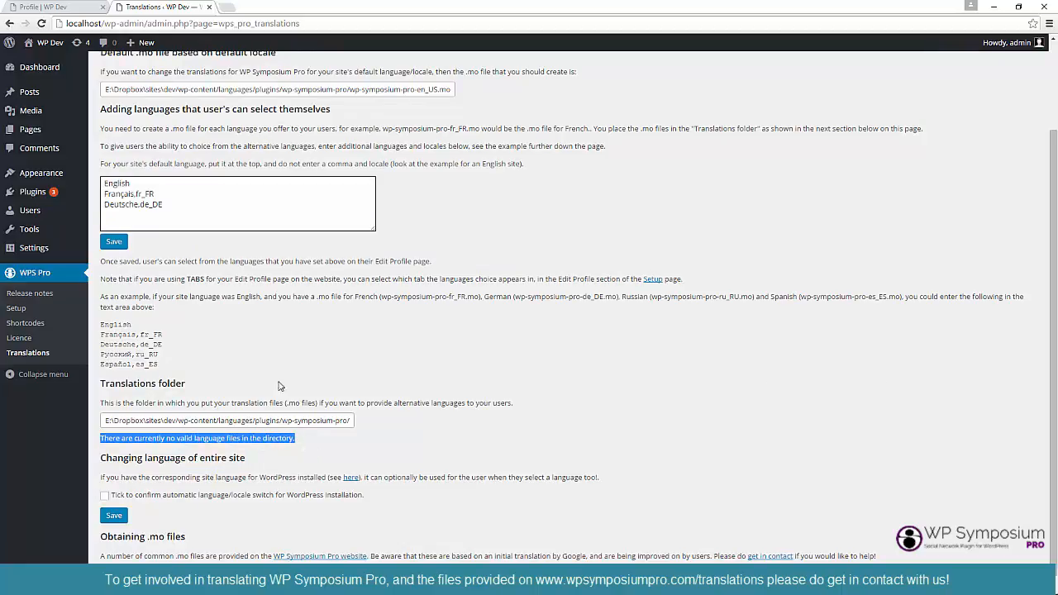
left_click(289, 337)
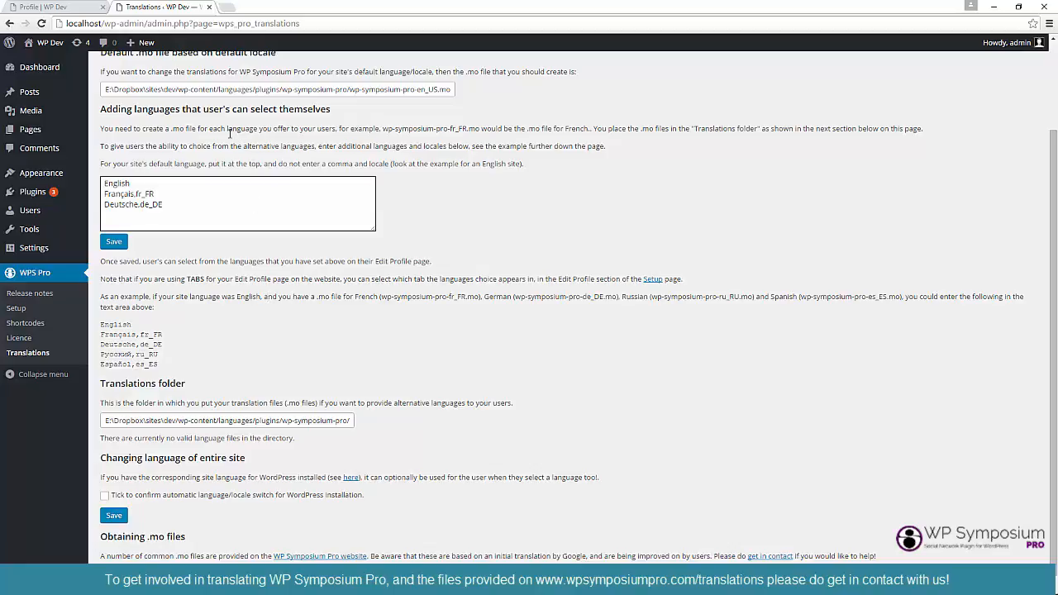
left_click(228, 7)
type("w")
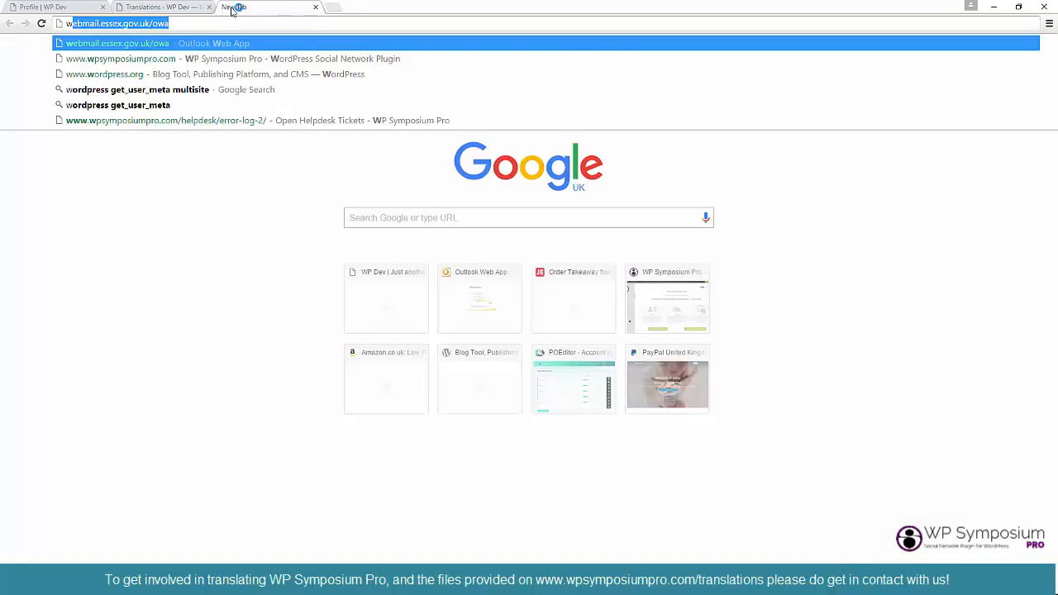
type("ww.wp")
key("Return")
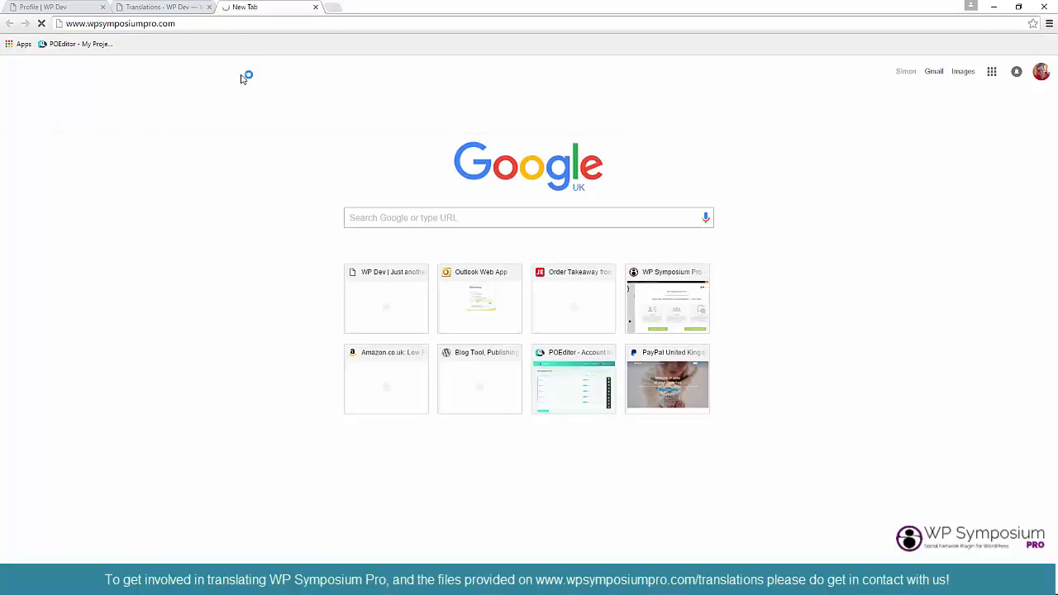
mouse_move(108, 216)
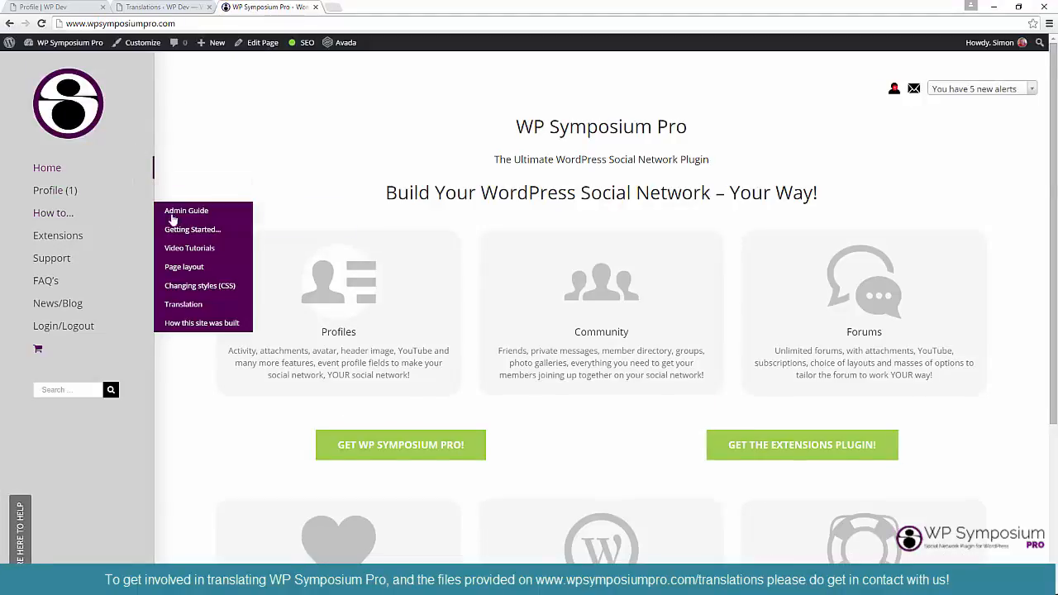
left_click(189, 305)
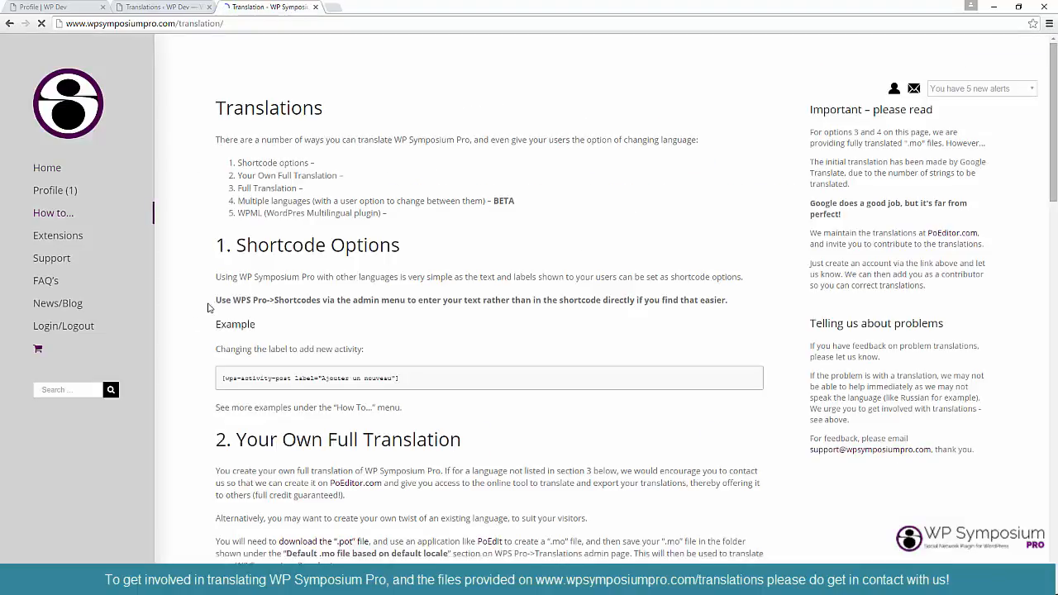
Examine the Full Translation and Multiple languages sections, including the instructions and links for downloading the .mo files.
scroll(223, 246, "down", 2)
scroll(223, 245, "down", 4)
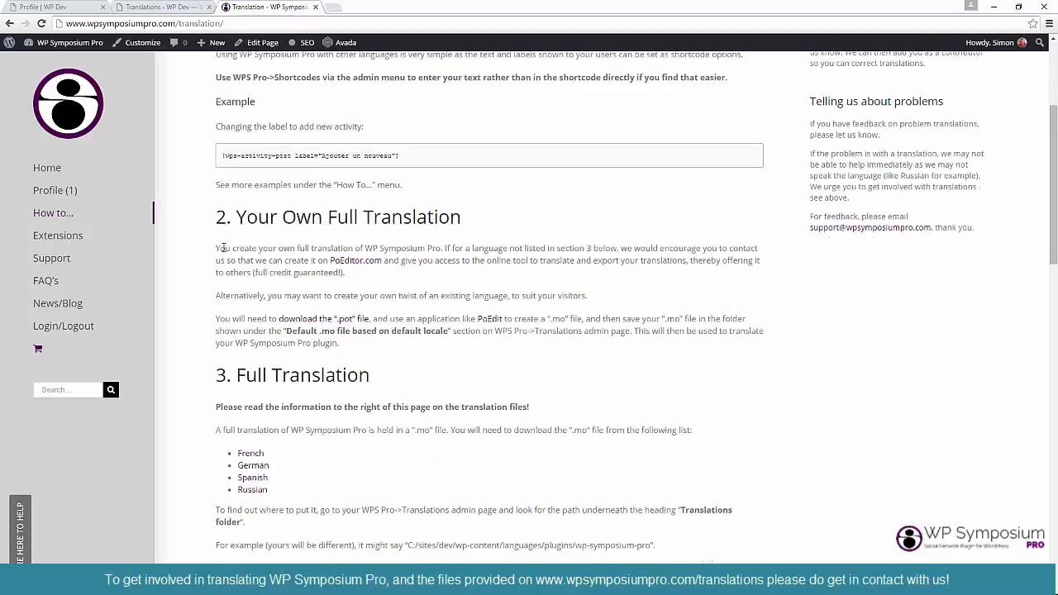
left_click_drag(386, 218, 217, 214)
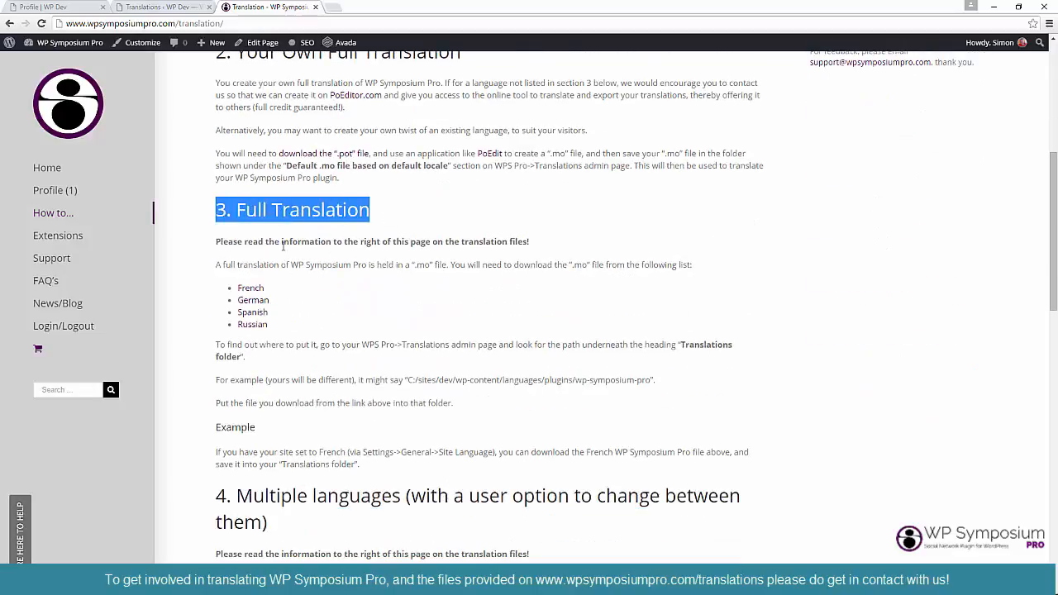
scroll(306, 251, "down", 1)
scroll(306, 251, "down", 1)
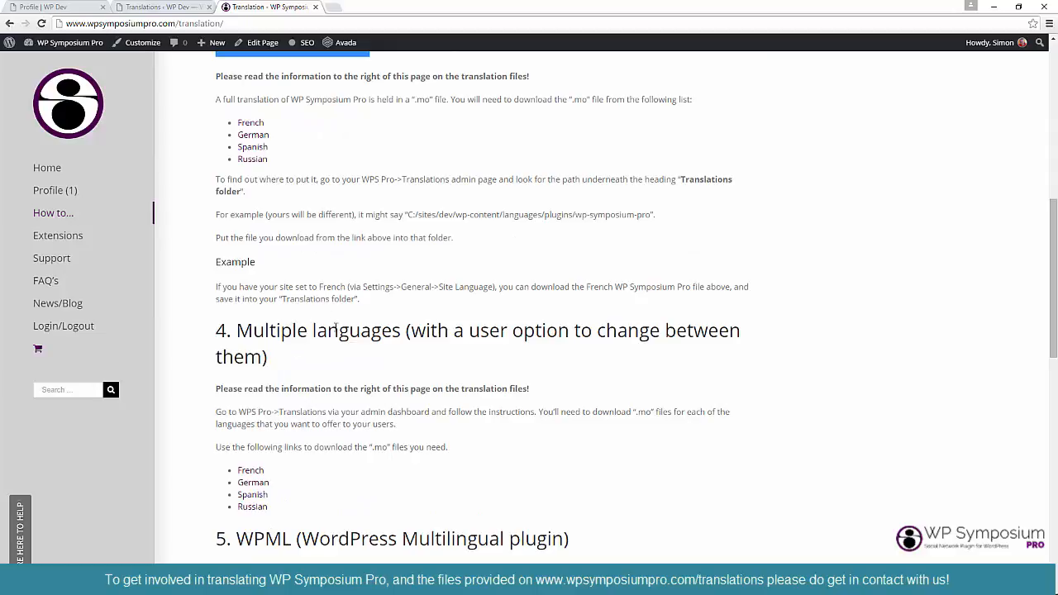
left_click(297, 357)
scroll(309, 349, "down", 1)
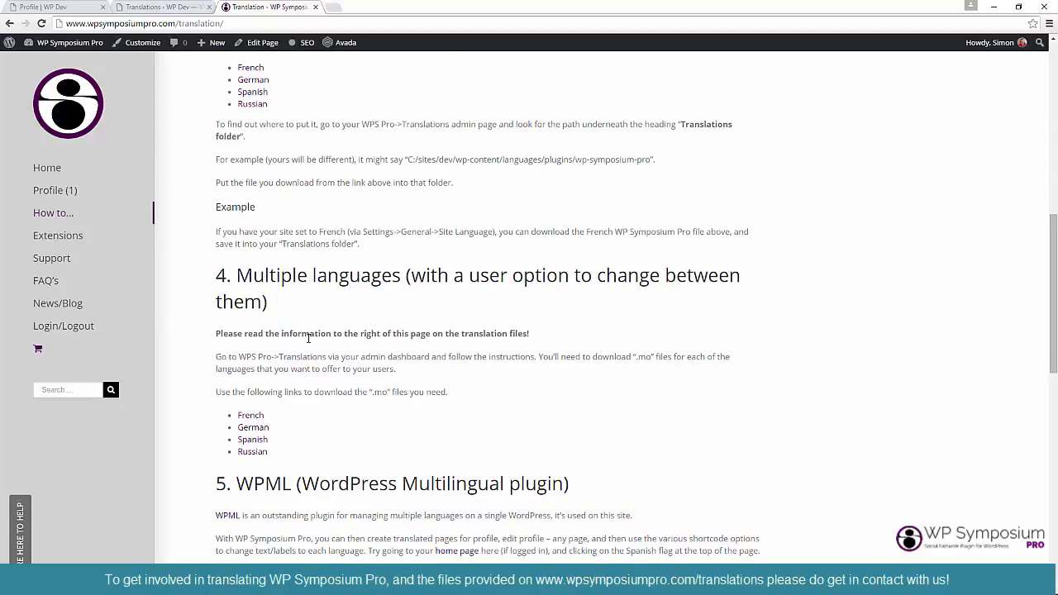
left_click_drag(237, 276, 338, 300)
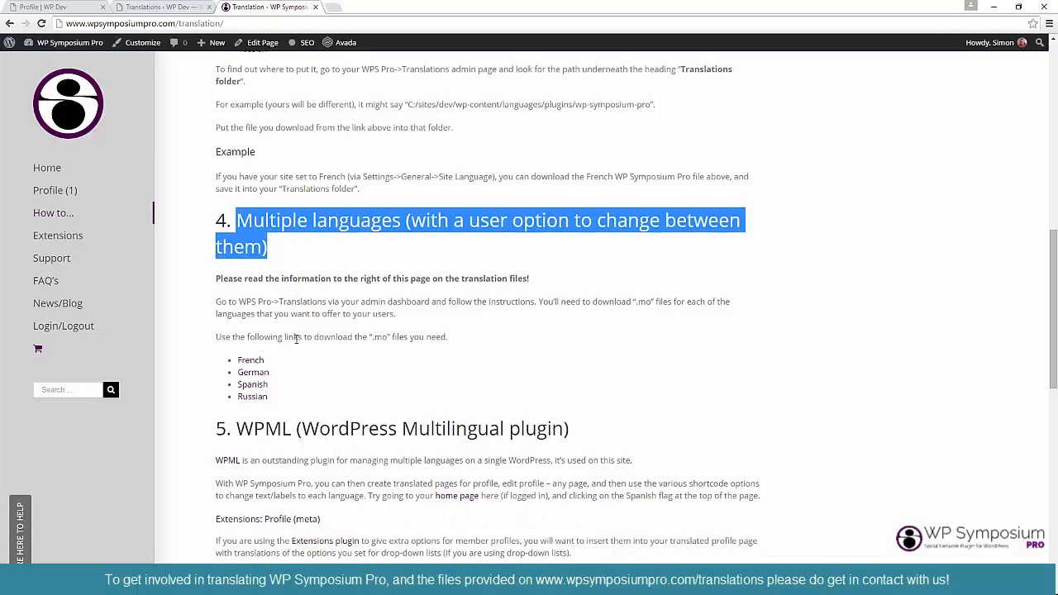
scroll(297, 342, "down", 1)
left_click(296, 362)
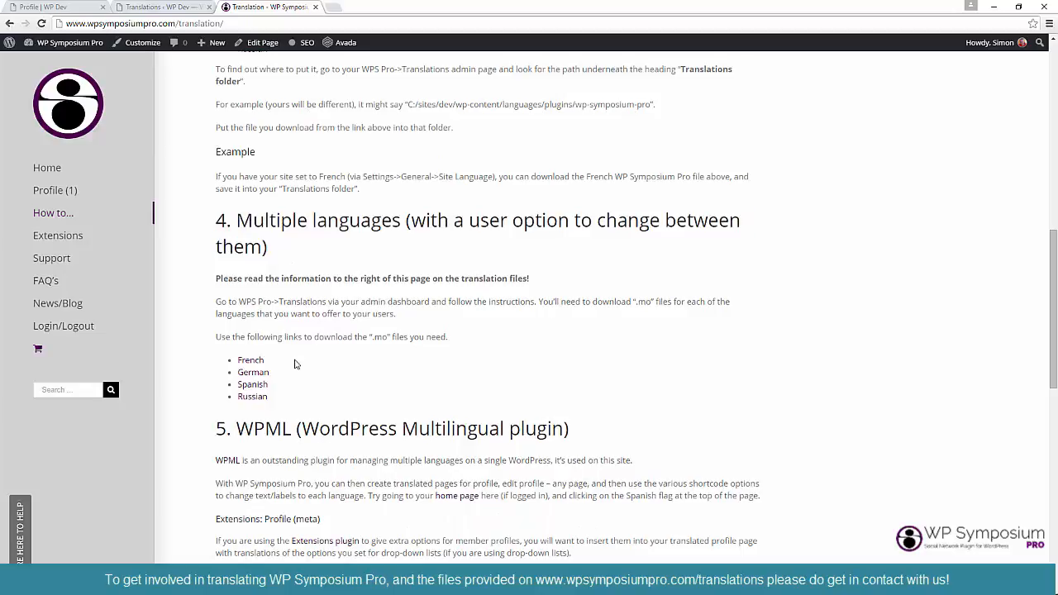
left_click_drag(217, 336, 424, 338)
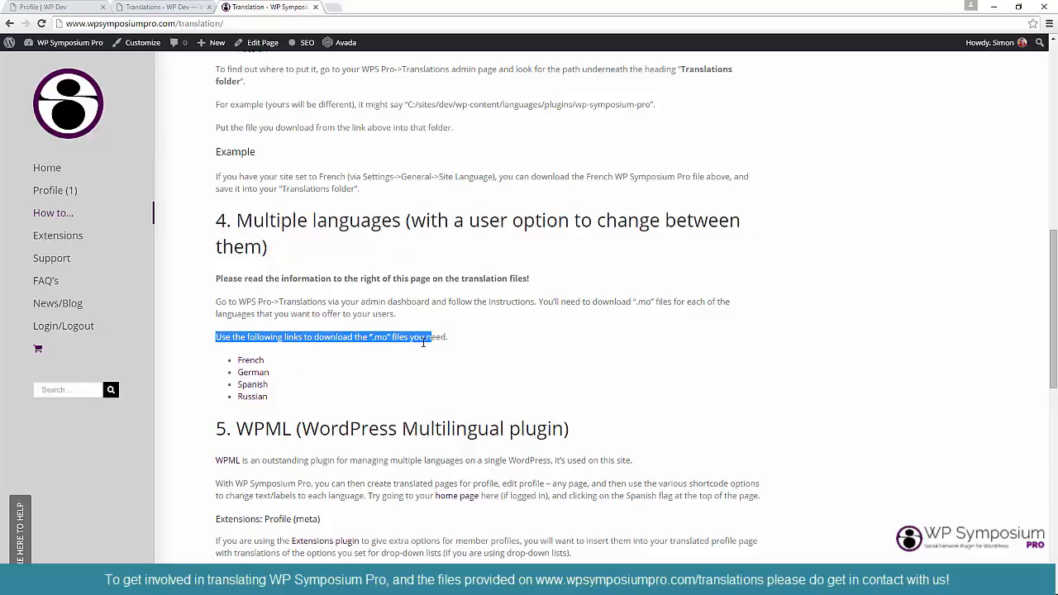
left_click(347, 350)
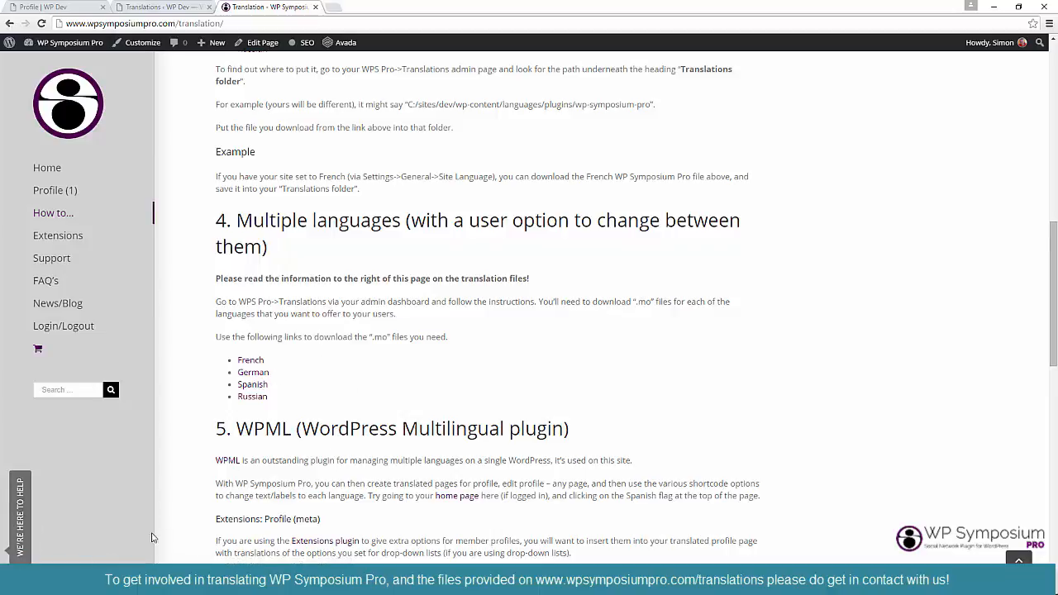
Open the Downloads folder and delete everything in it except wp-symposium-pro-de_DE.mo.
left_click(157, 581)
left_click(157, 542)
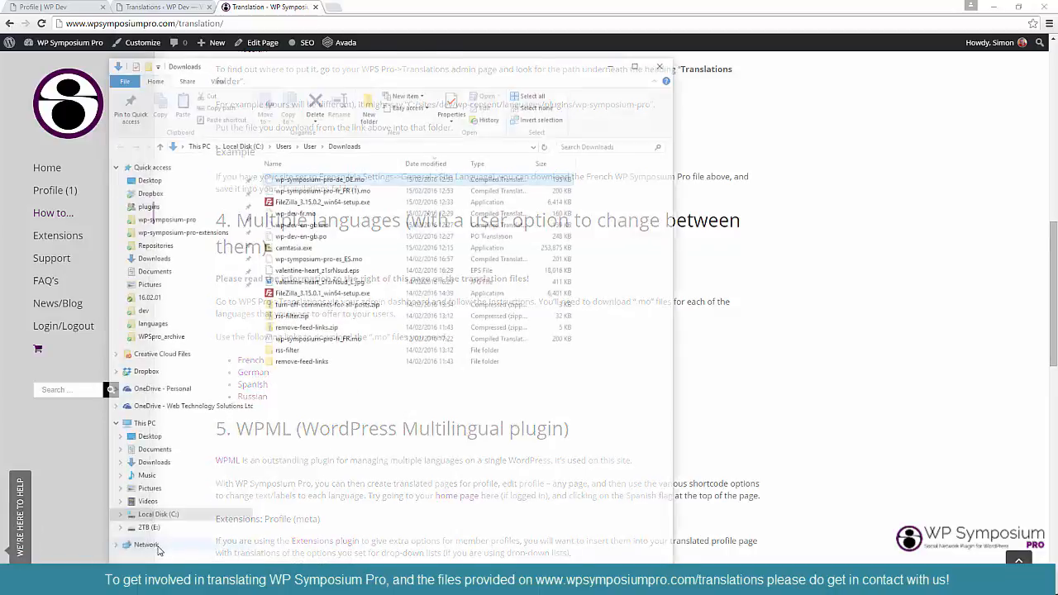
left_click_drag(342, 402, 300, 192)
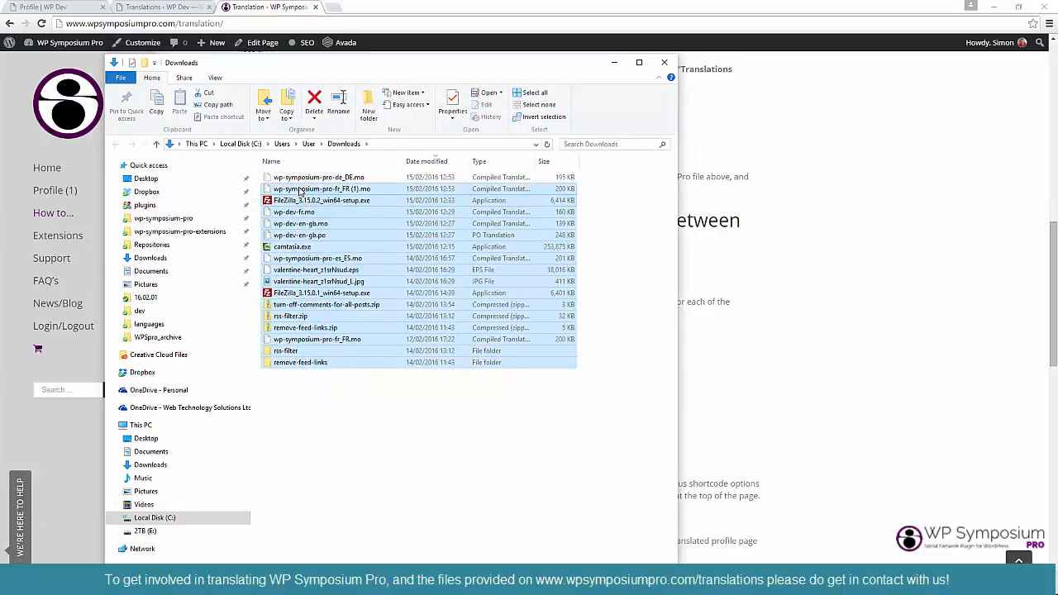
key("Delete")
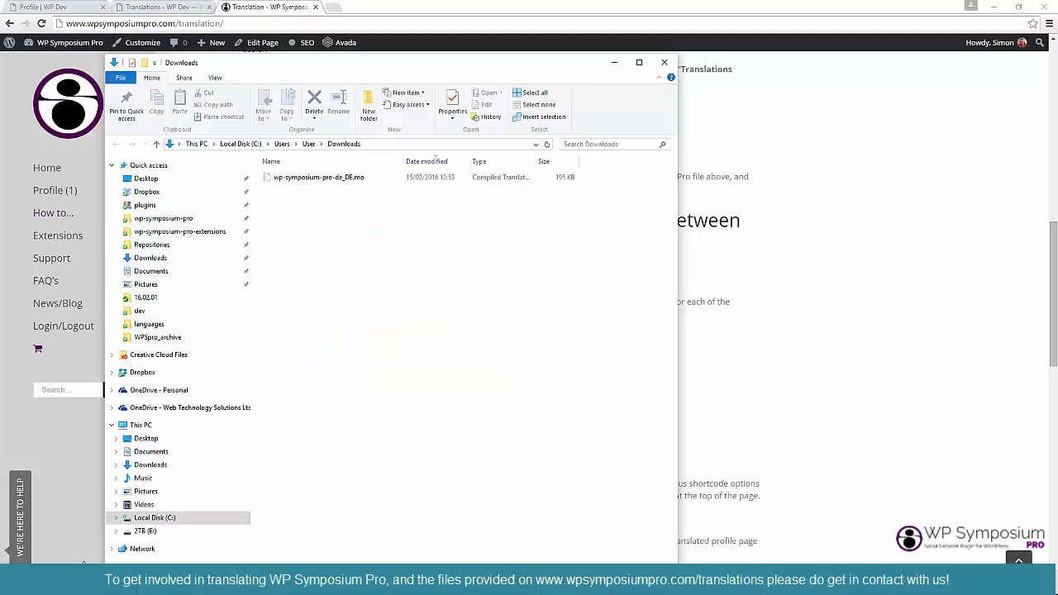
Download the French .mo file from the Multiple languages section and check the Downloads folder for both language files.
left_click(83, 560)
left_click(252, 364)
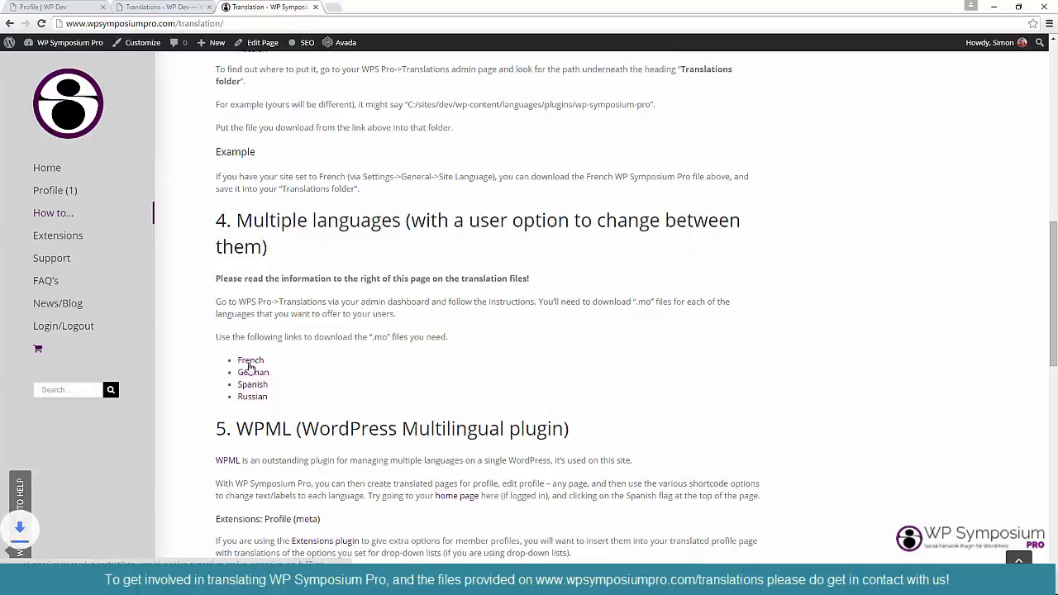
left_click(114, 578)
left_click(133, 547)
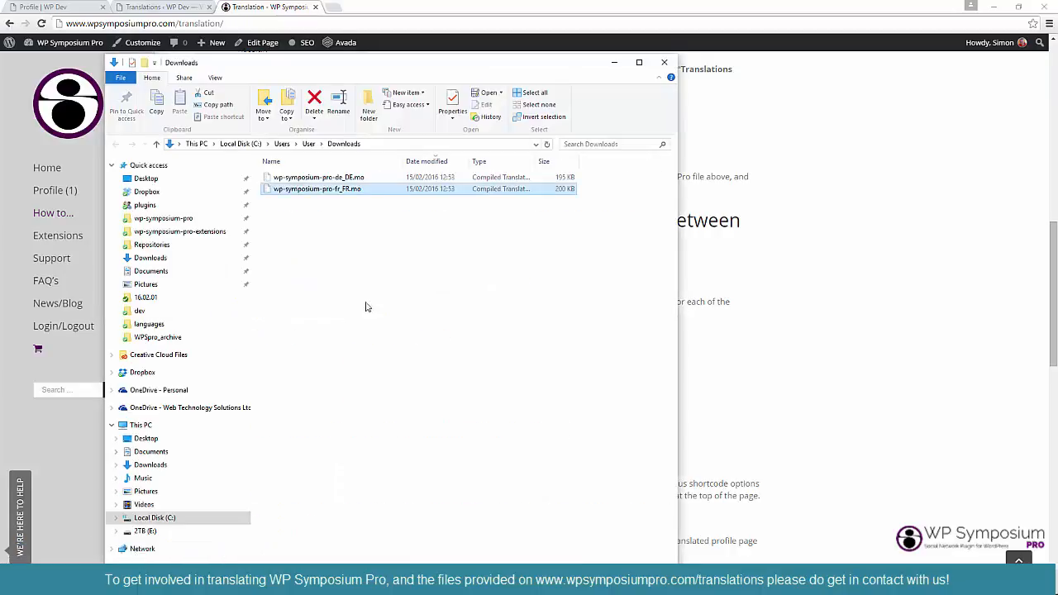
left_click(373, 233)
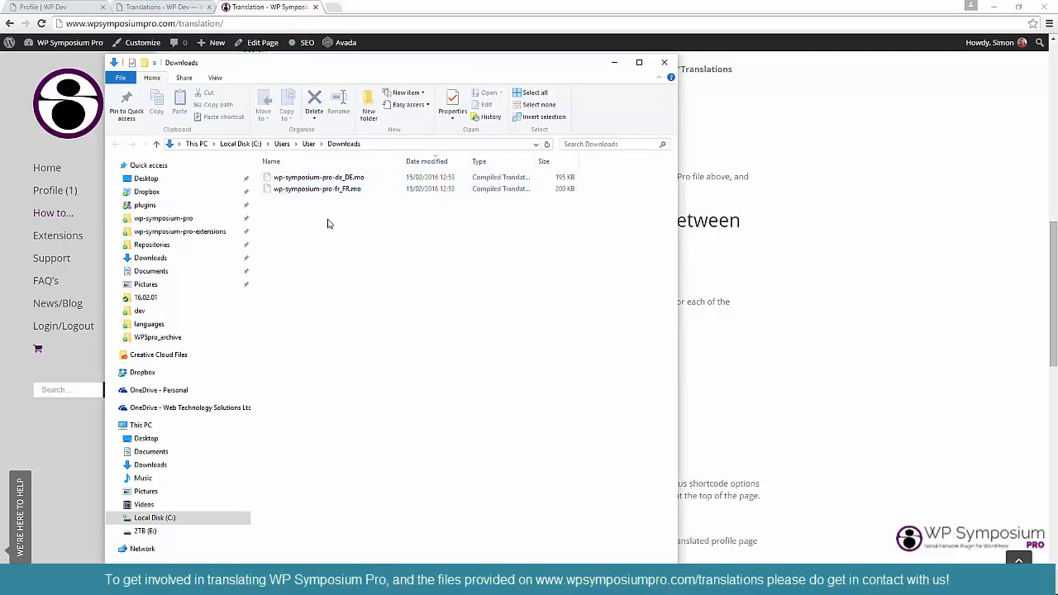
Close the plugin website's tab and review the admin note about placing .mo files in the Translations folder.
left_click(738, 220)
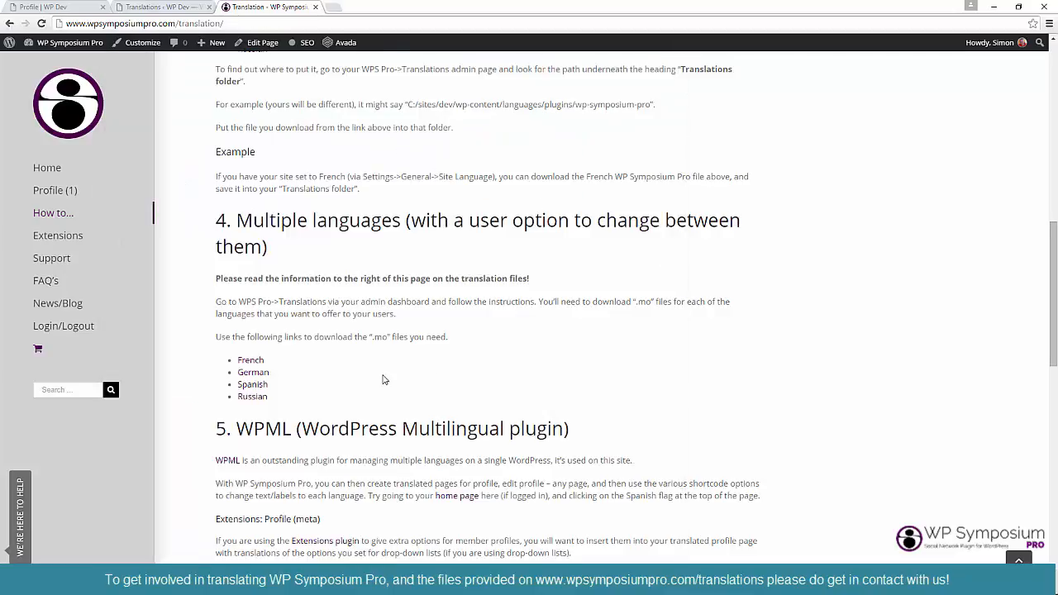
left_click(315, 8)
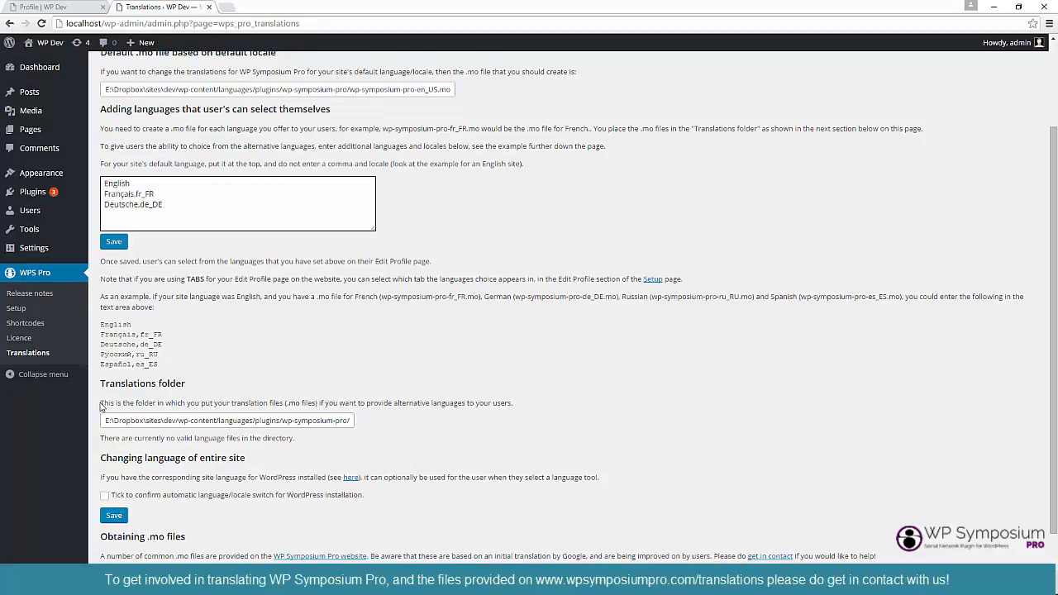
left_click_drag(594, 129, 921, 129)
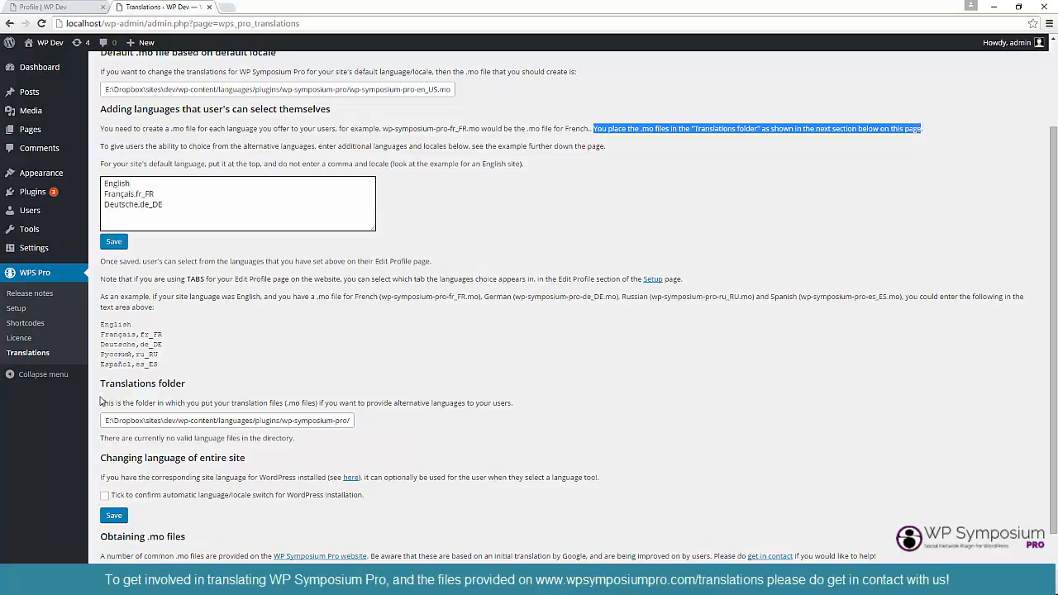
Copy the Translations folder path and open that wp-content/languages/plugins/wp-symposium-pro folder in File Explorer.
left_click_drag(100, 382, 106, 424)
left_click(379, 431)
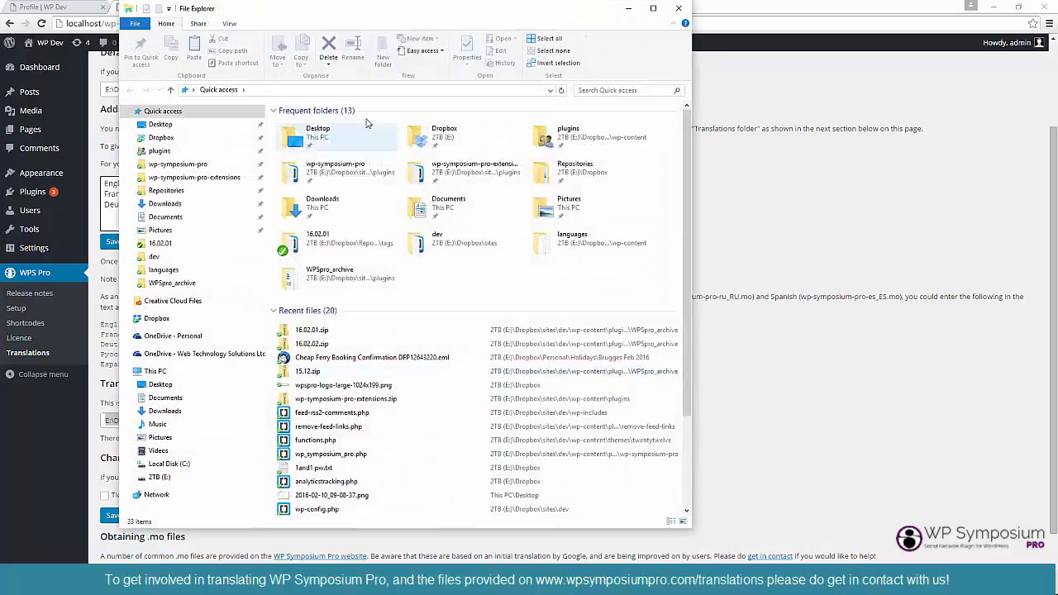
left_click(357, 91)
type("E:\\Dropbox\\sites\\dev\\wp-content\\languages\\plugins\\wp-symposium-pro/")
key("Return")
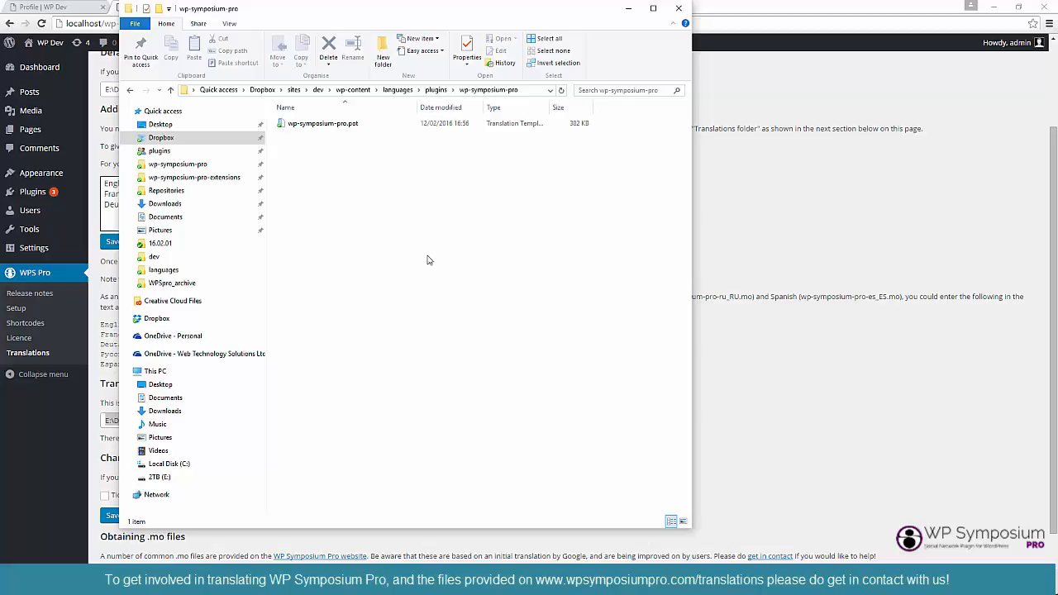
left_click(335, 126)
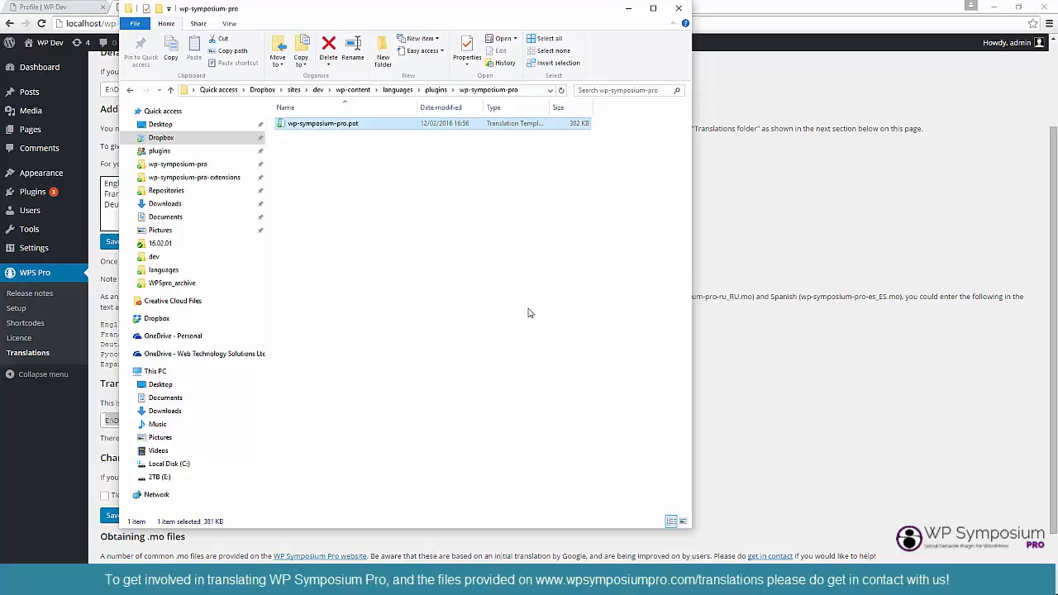
Copy wp-symposium-pro-de_DE.mo and wp-symposium-pro-fr_FR.mo from Downloads into the wp-symposium-pro translations folder.
left_click(745, 391)
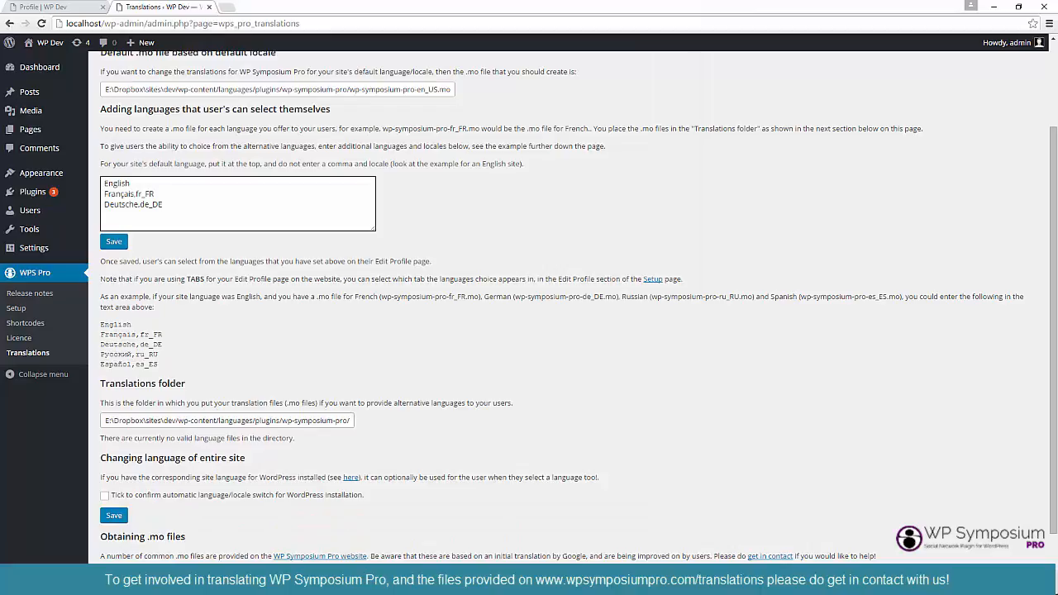
left_click(113, 581)
left_click(138, 544)
left_click(355, 219)
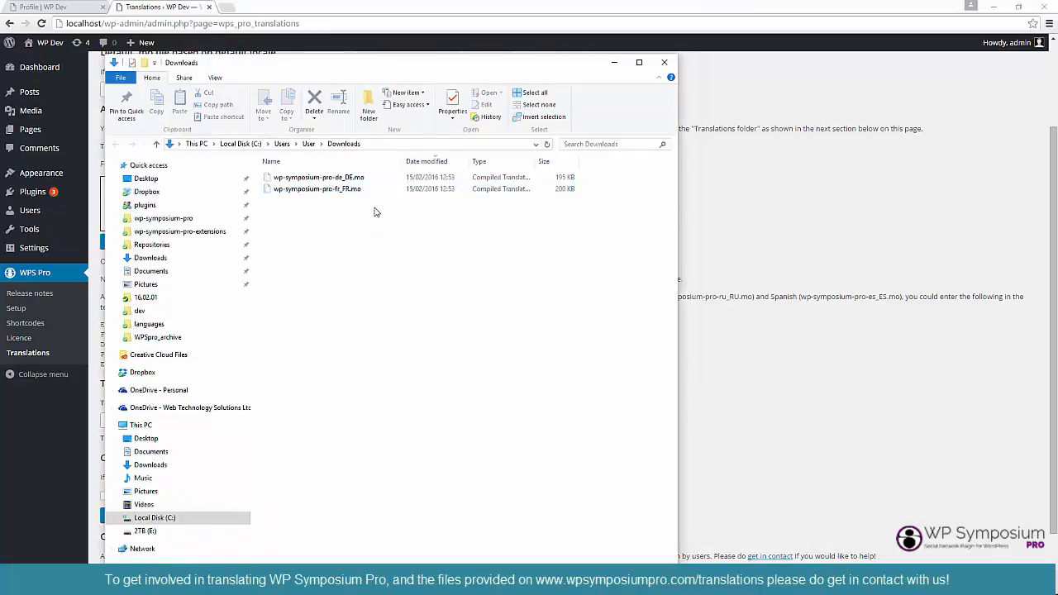
left_click_drag(374, 213, 342, 175)
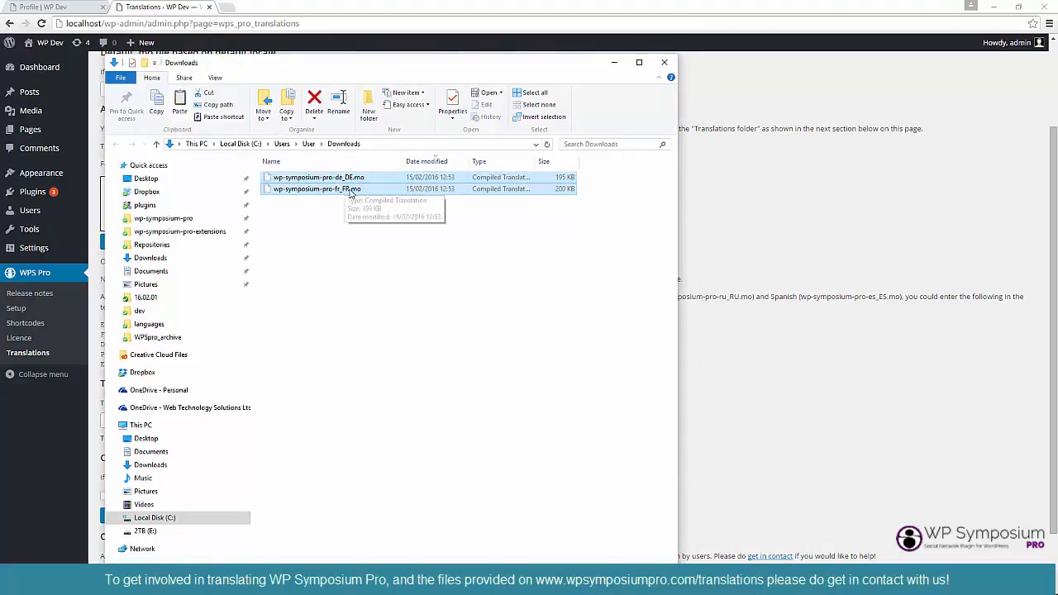
key("alt+Tab")
key("alt+Tab")
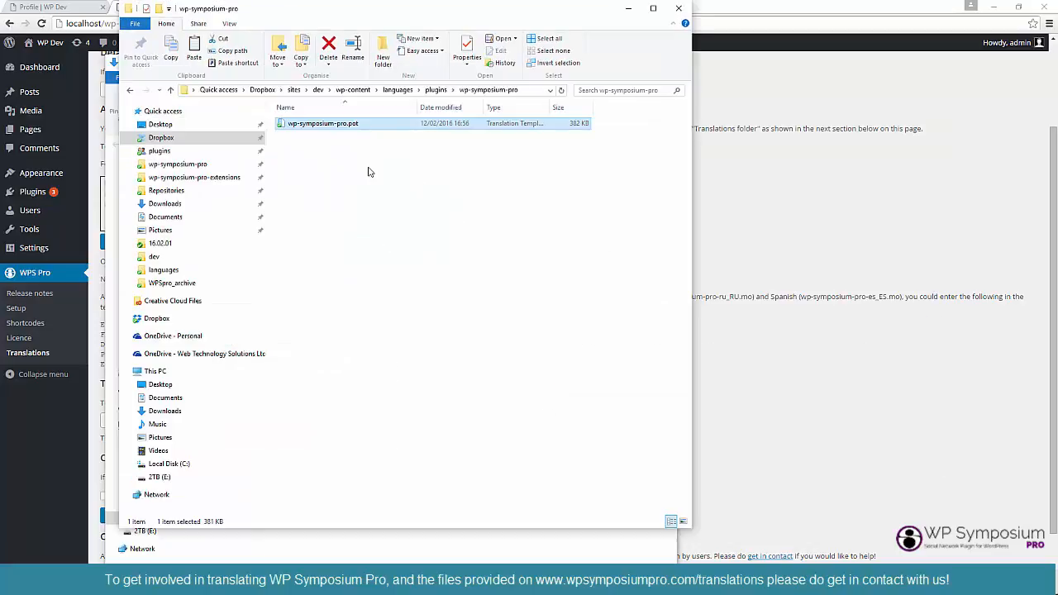
right_click(370, 172)
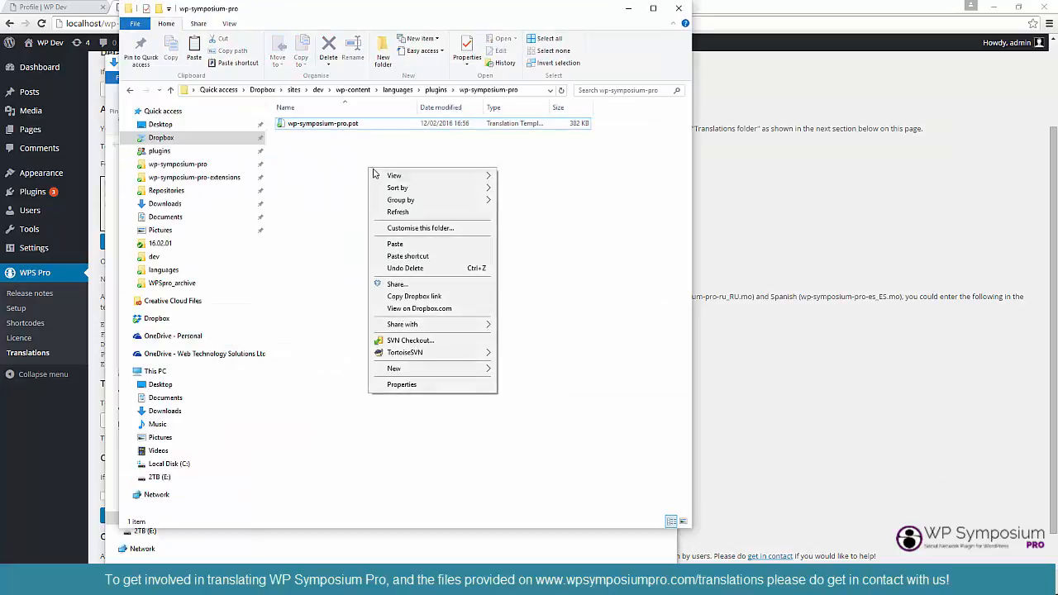
left_click(405, 248)
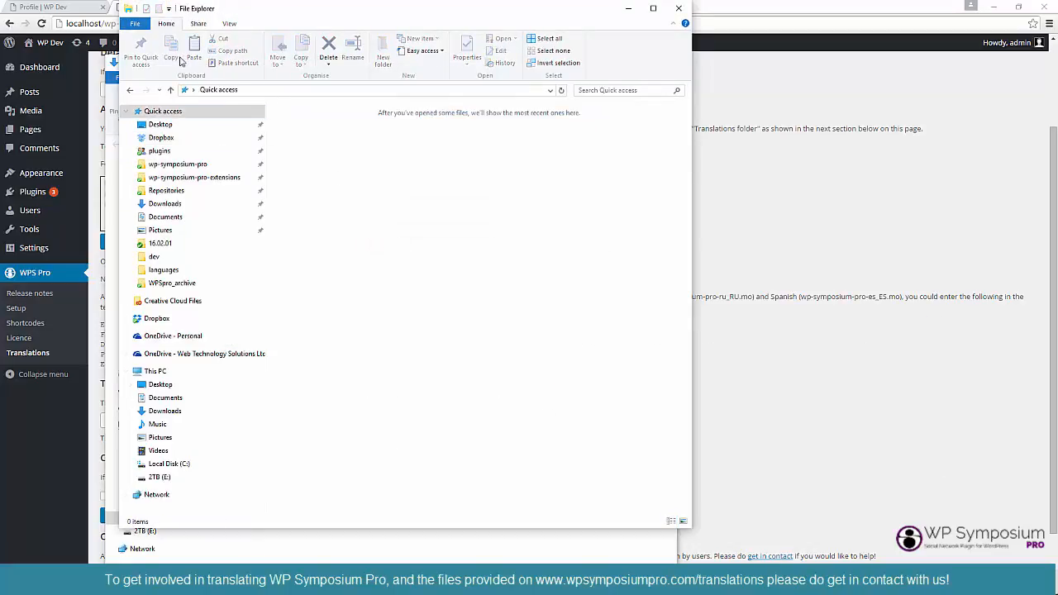
left_click(130, 90)
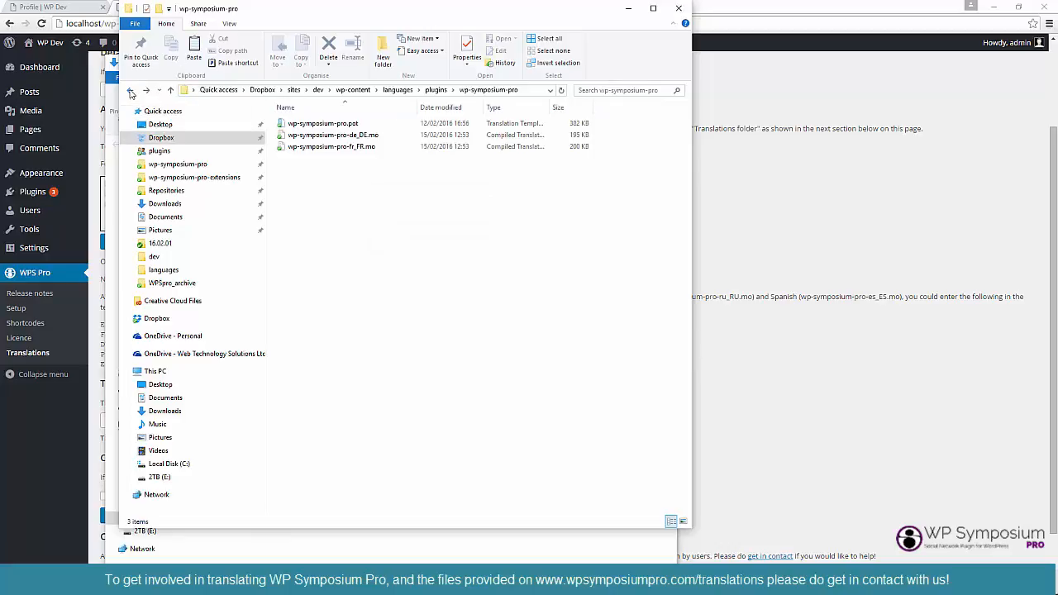
Close the translations folder window and reload the Translations admin page to refresh its list of language files.
left_click(360, 147)
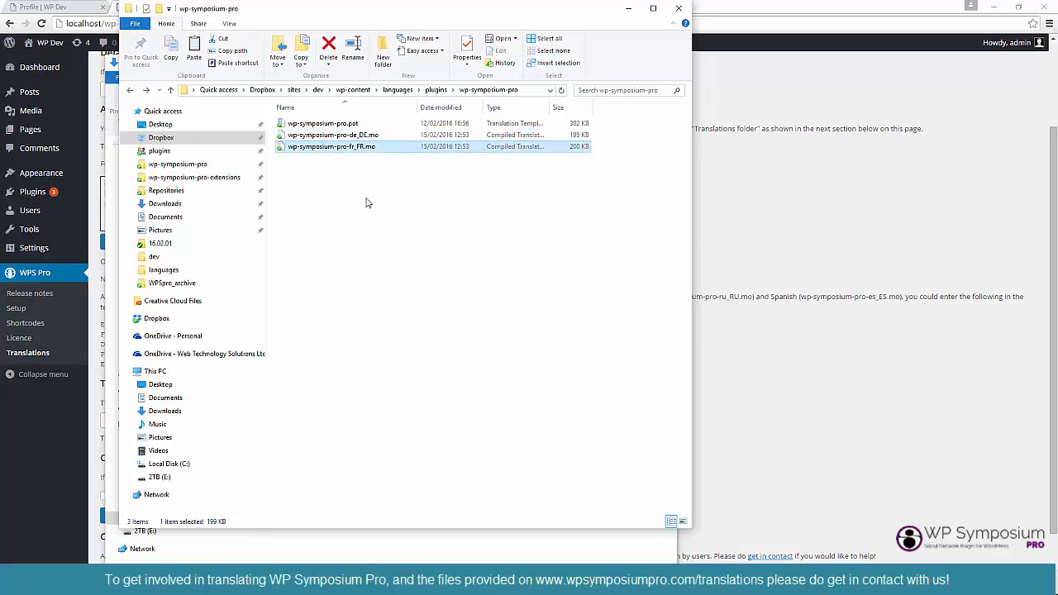
left_click(679, 8)
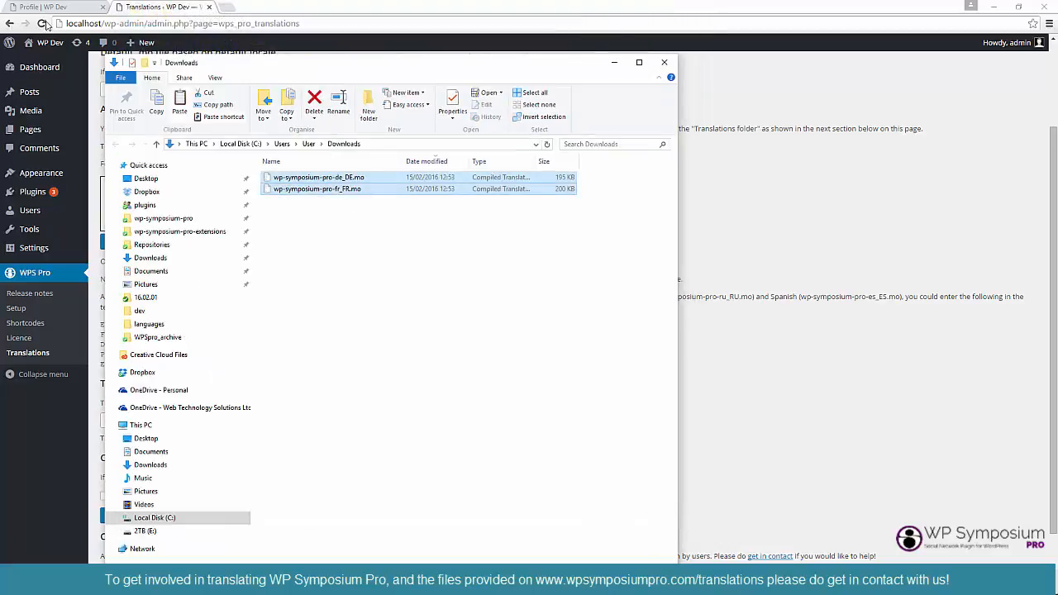
left_click(42, 23)
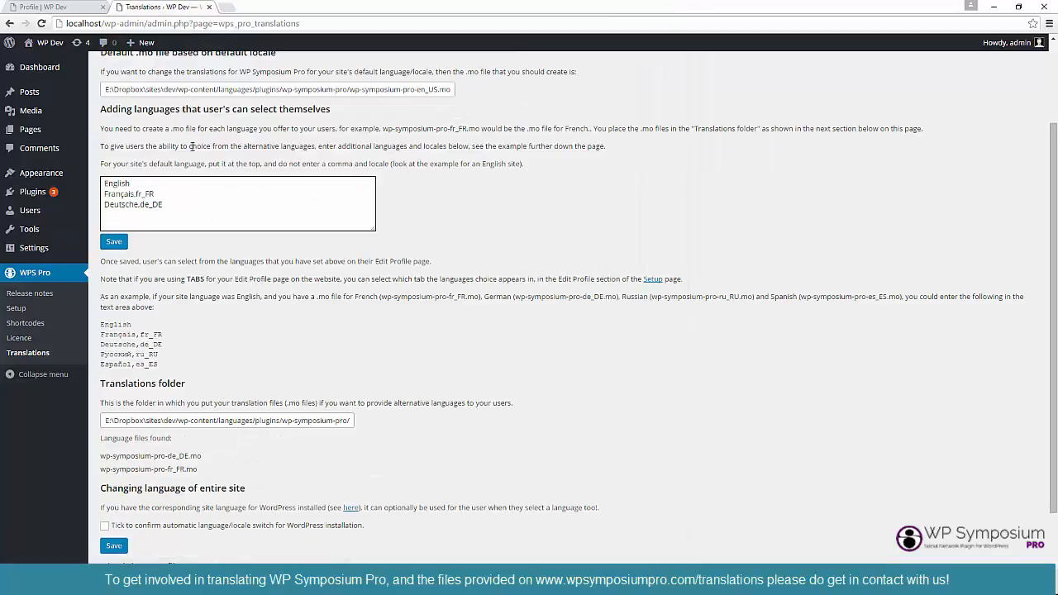
Compare the language files found in the Translations folder with the English, Français and Deutsche entries in the user-selectable languages list.
scroll(165, 289, "down", 1)
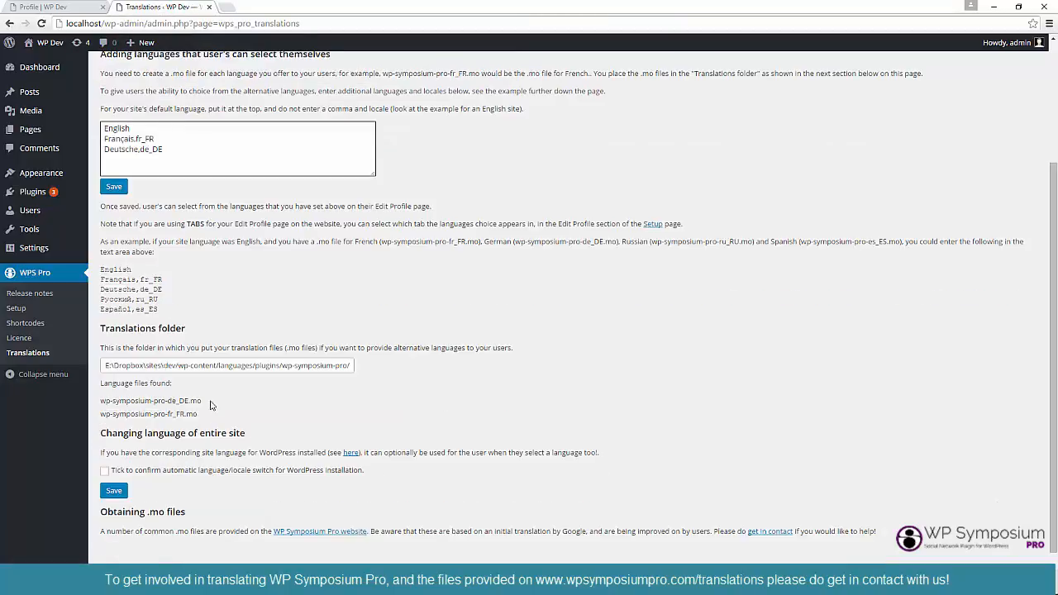
left_click_drag(209, 420, 101, 329)
left_click(142, 384)
left_click_drag(193, 416, 105, 401)
left_click(244, 395)
left_click_drag(166, 150, 97, 127)
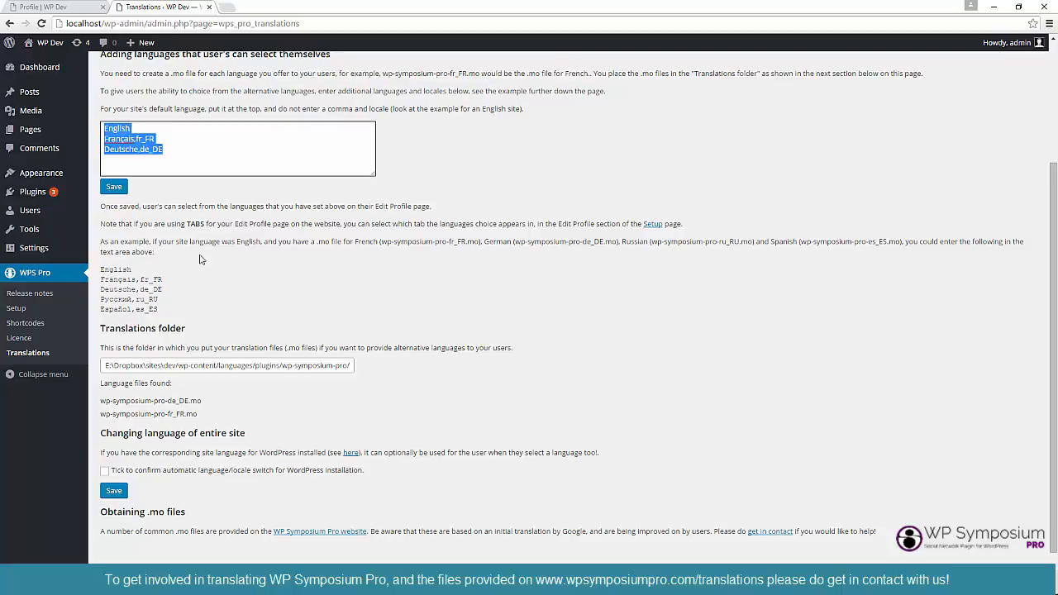
left_click_drag(198, 413, 103, 402)
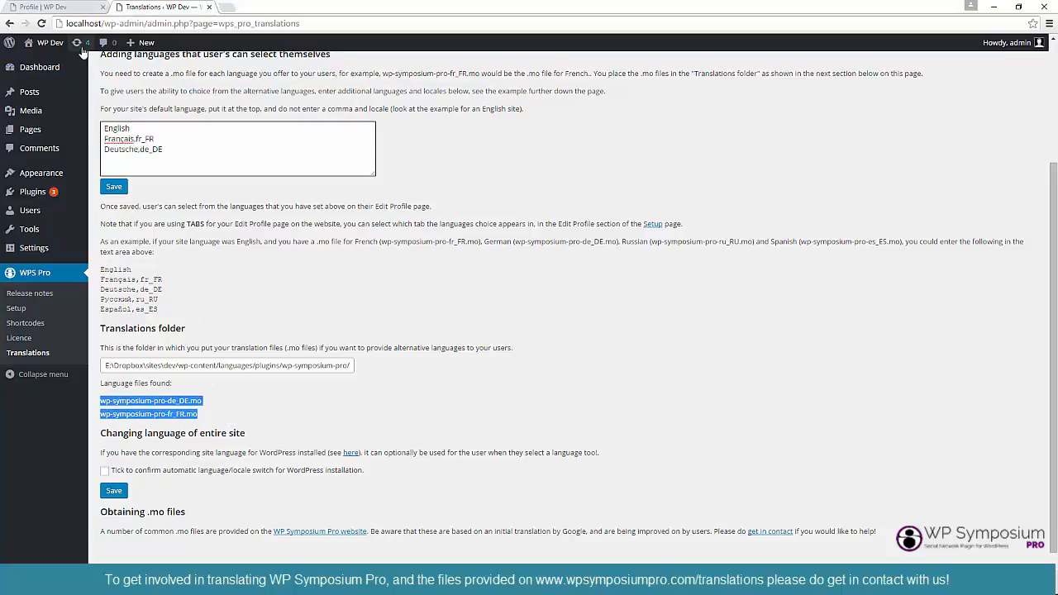
Open the site's Edit Profile page and locate the language selection among the My Info fields.
left_click(73, 9)
mouse_move(262, 159)
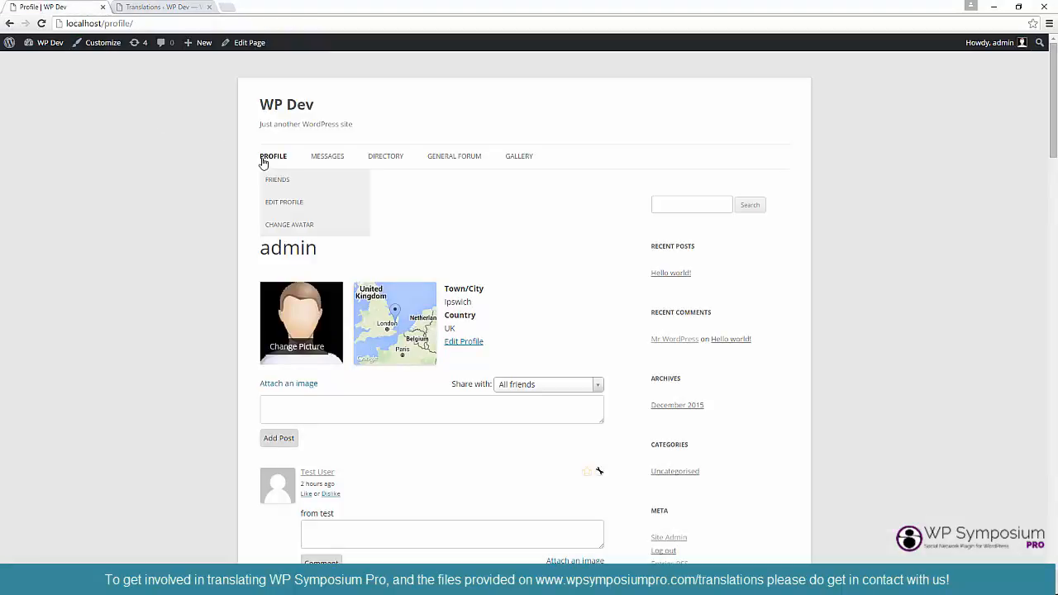
left_click(289, 205)
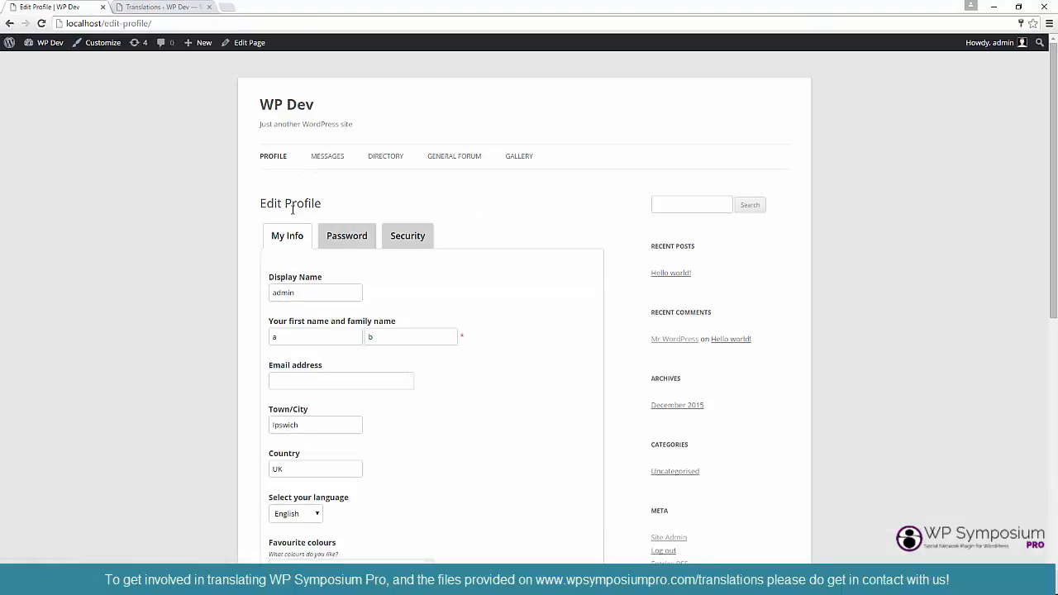
scroll(292, 209, "down", 4)
scroll(303, 280, "down", 1)
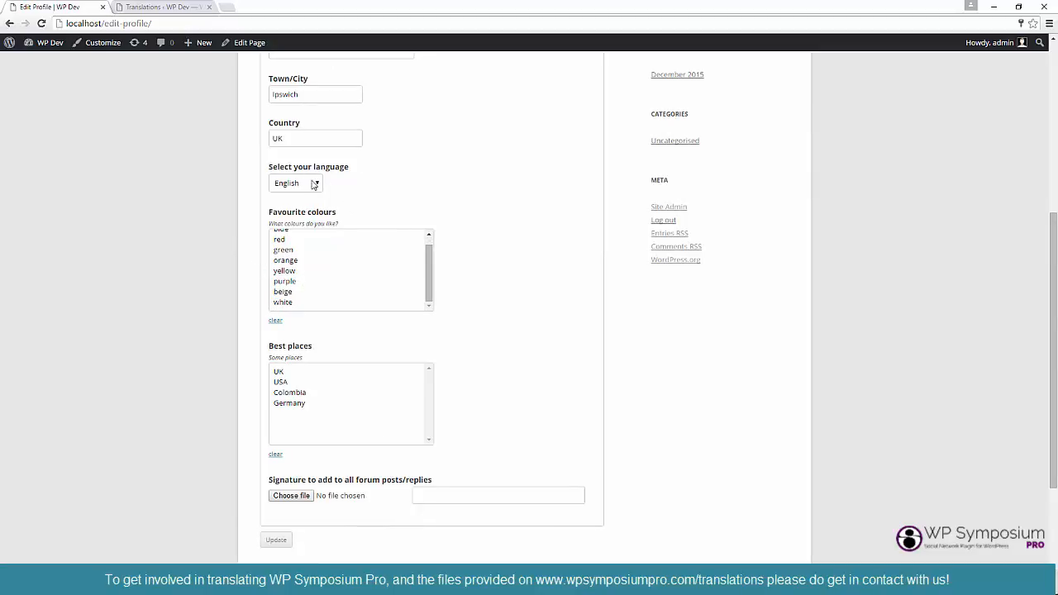
left_click_drag(270, 166, 347, 190)
scroll(347, 190, "up", 3)
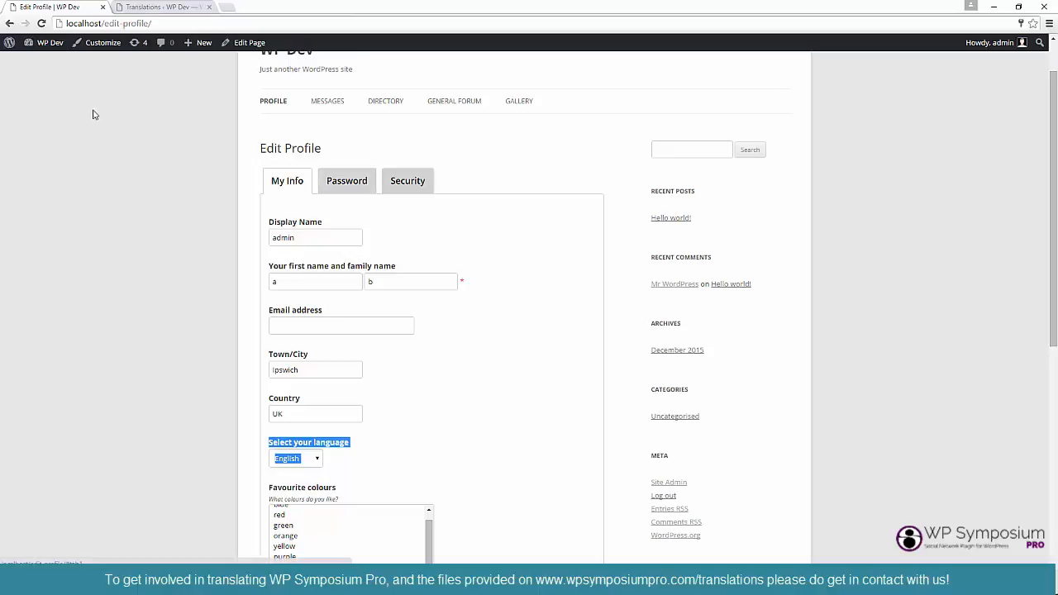
In the WPS Pro setup's Edit Profile Page options, name Tab 4 "Language" and save the changes.
mouse_move(48, 54)
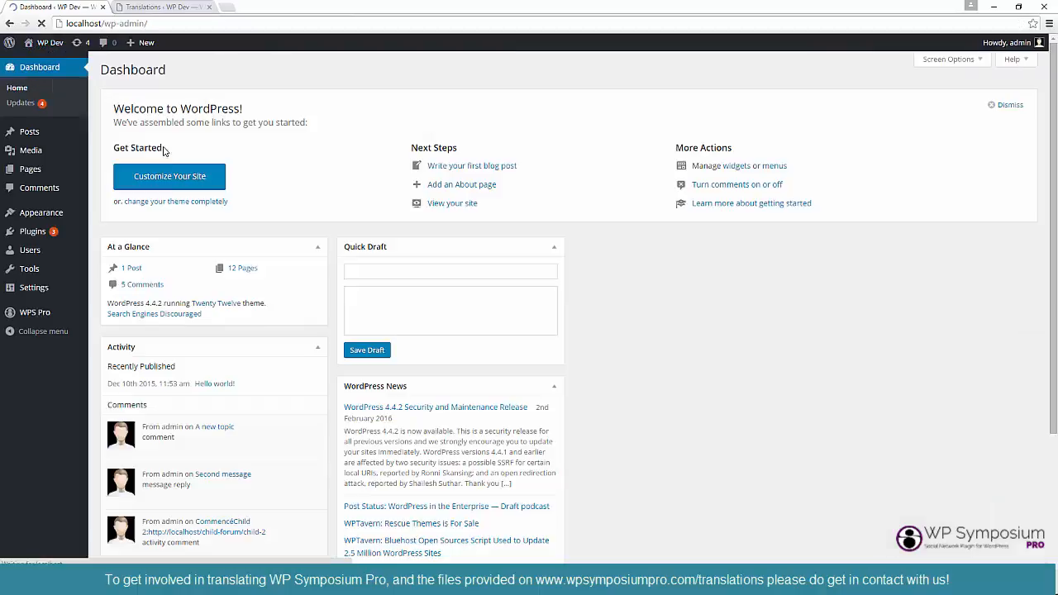
mouse_move(59, 314)
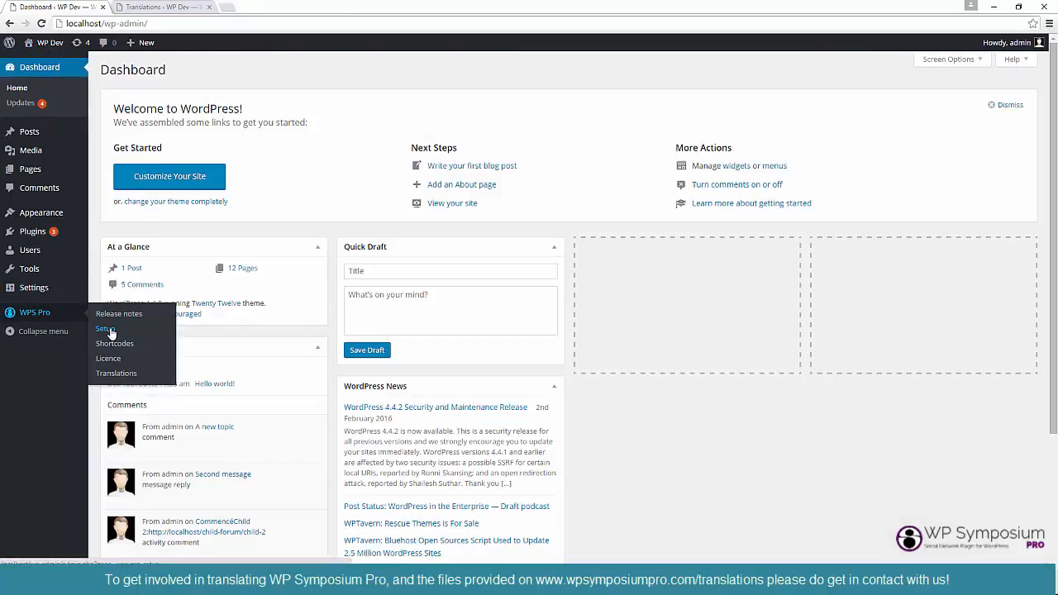
scroll(207, 328, "down", 15)
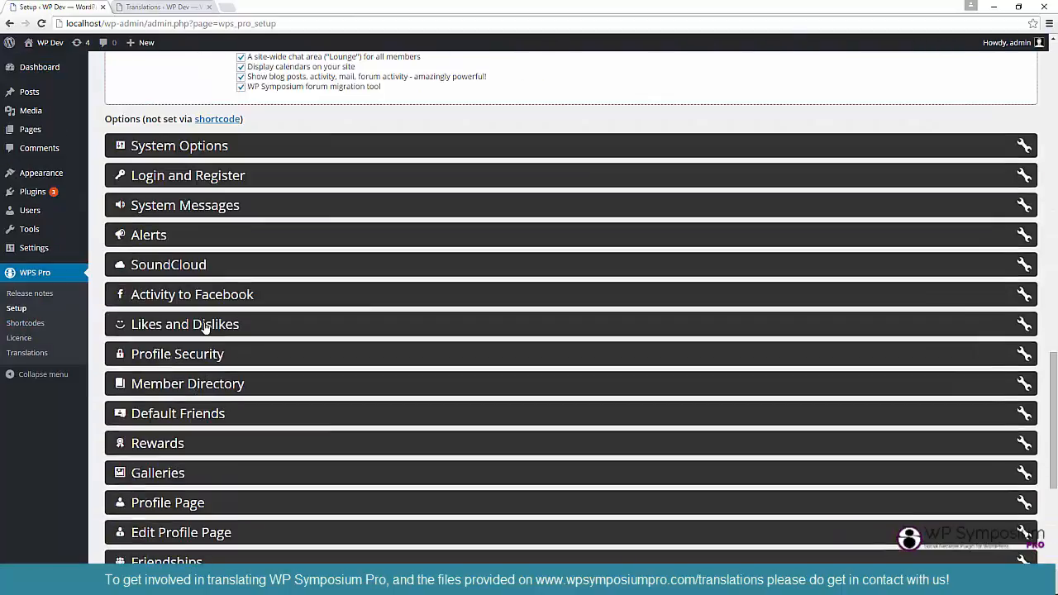
scroll(206, 327, "down", 3)
left_click(199, 312)
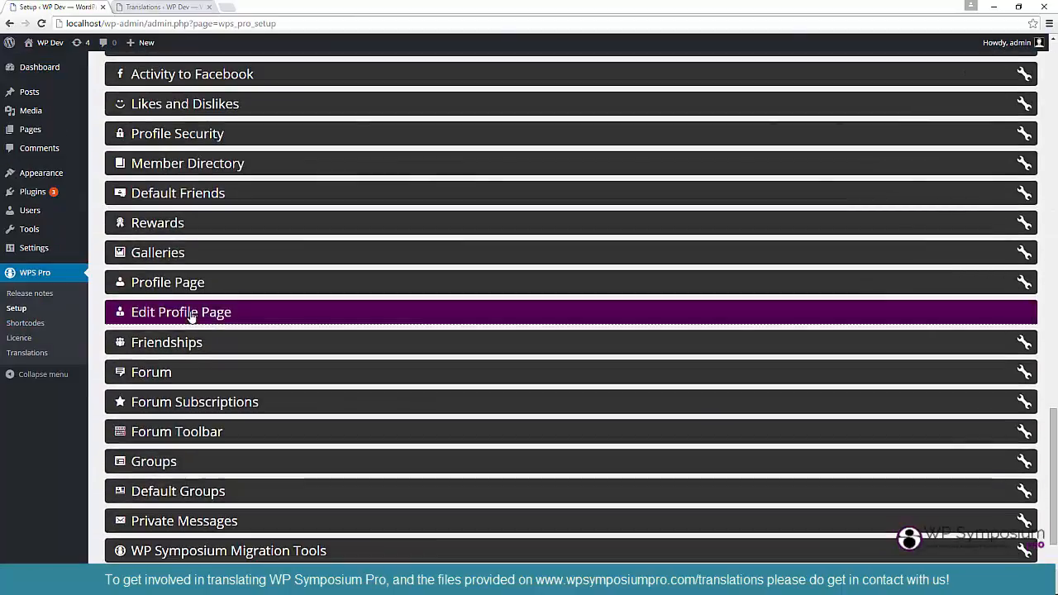
scroll(403, 190, "up", 5)
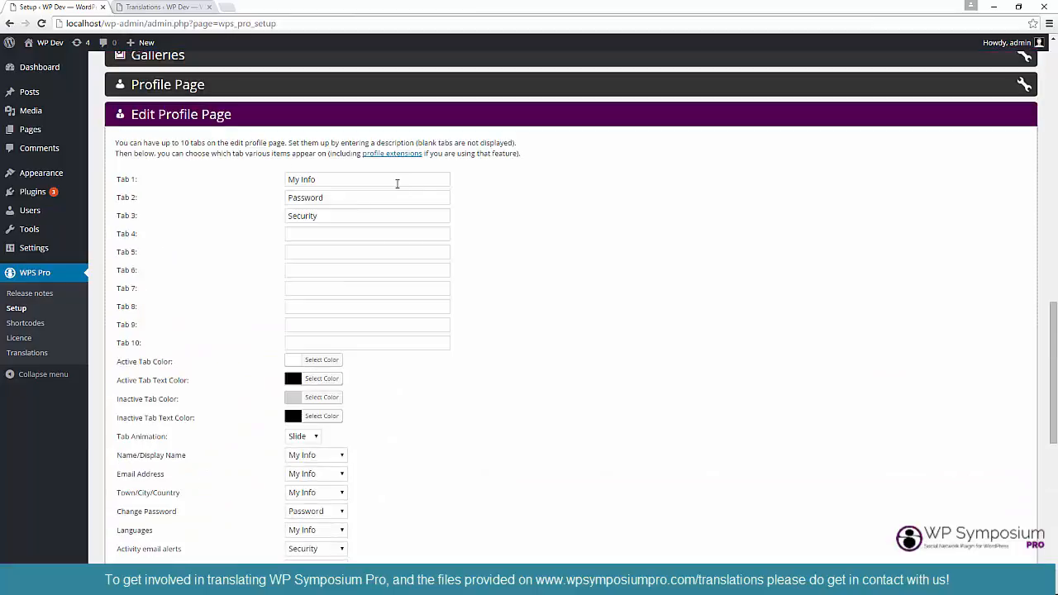
left_click(333, 234)
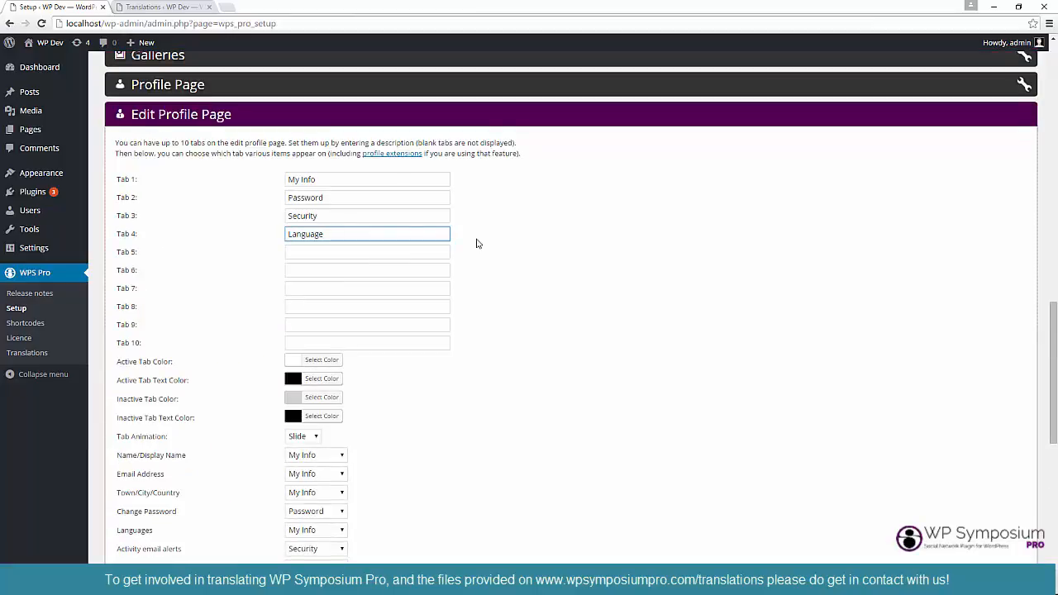
scroll(386, 305, "down", 5)
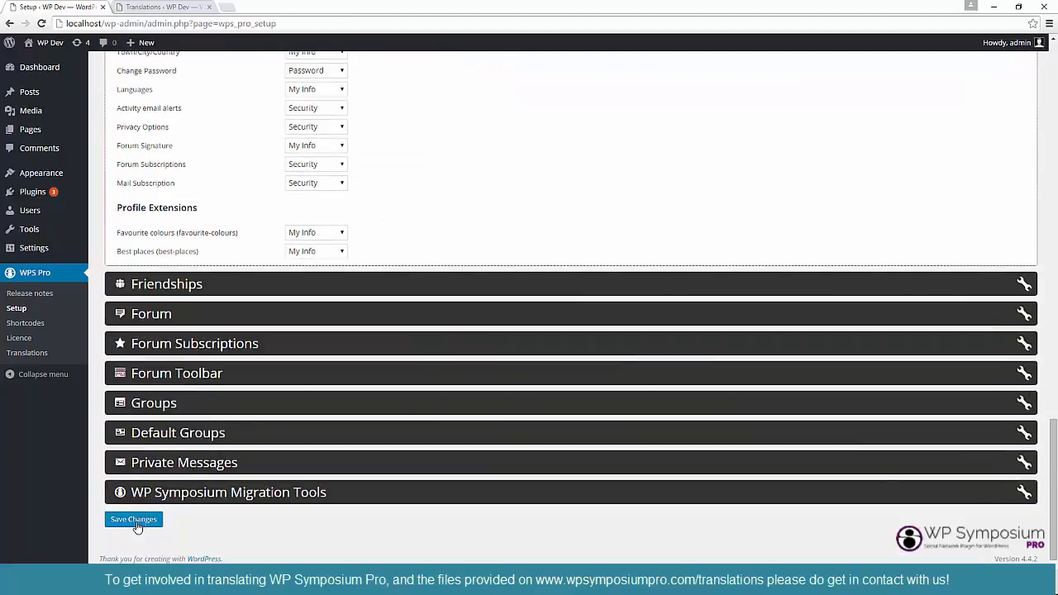
left_click(134, 519)
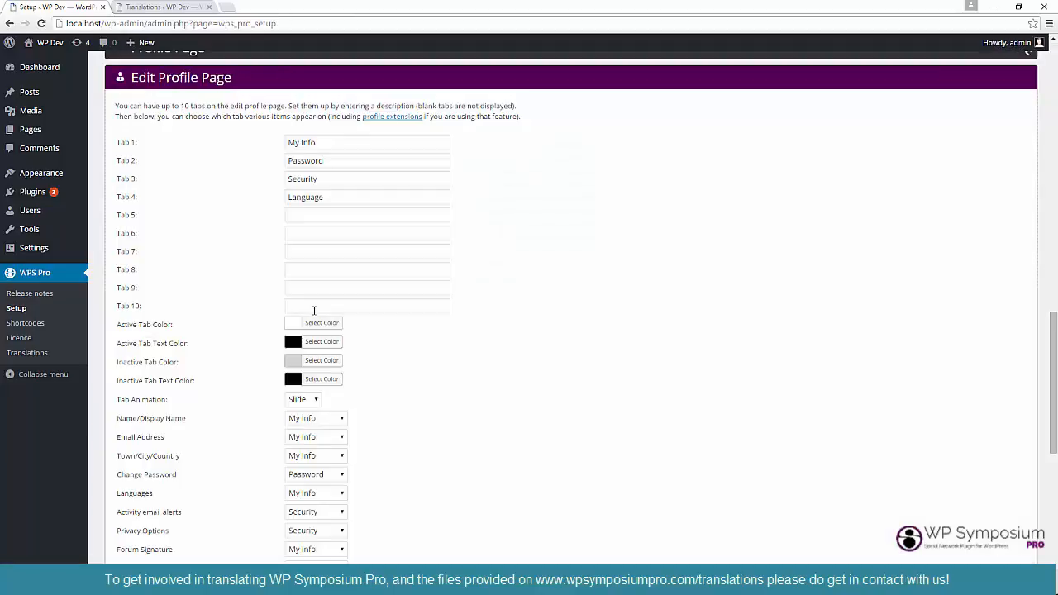
Assign the Languages item to the Language tab in the Edit Profile Page options and save the changes.
left_click(308, 195)
scroll(385, 347, "down", 2)
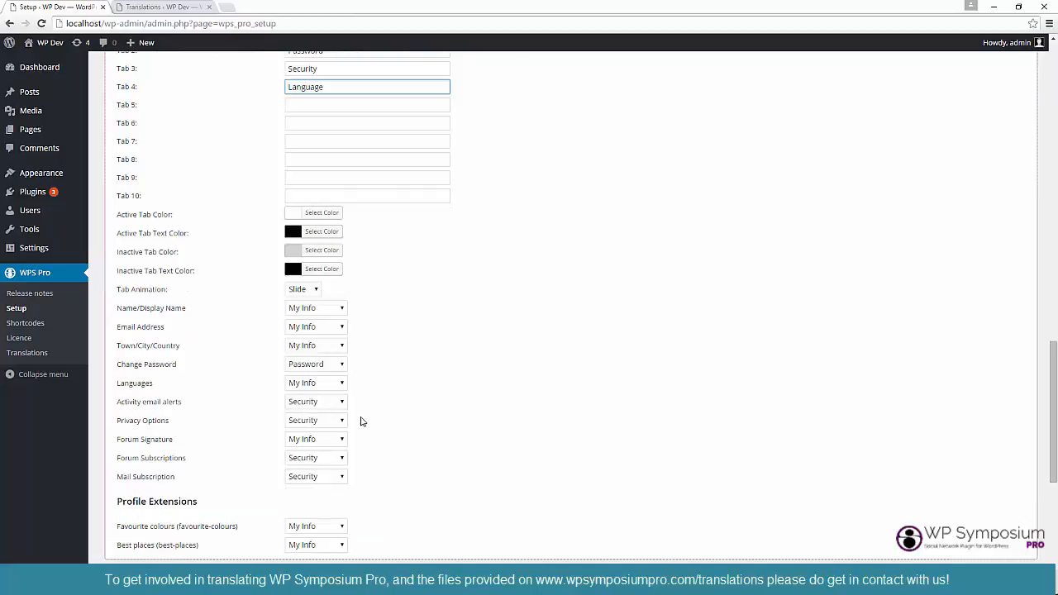
left_click_drag(119, 382, 191, 383)
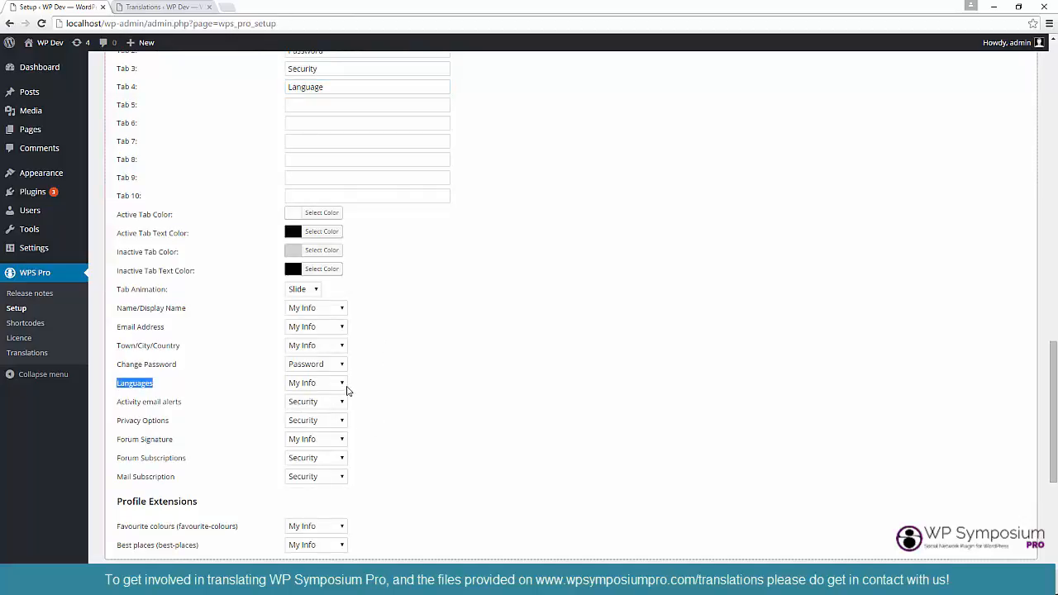
left_click(339, 385)
left_click(307, 430)
scroll(203, 424, "down", 5)
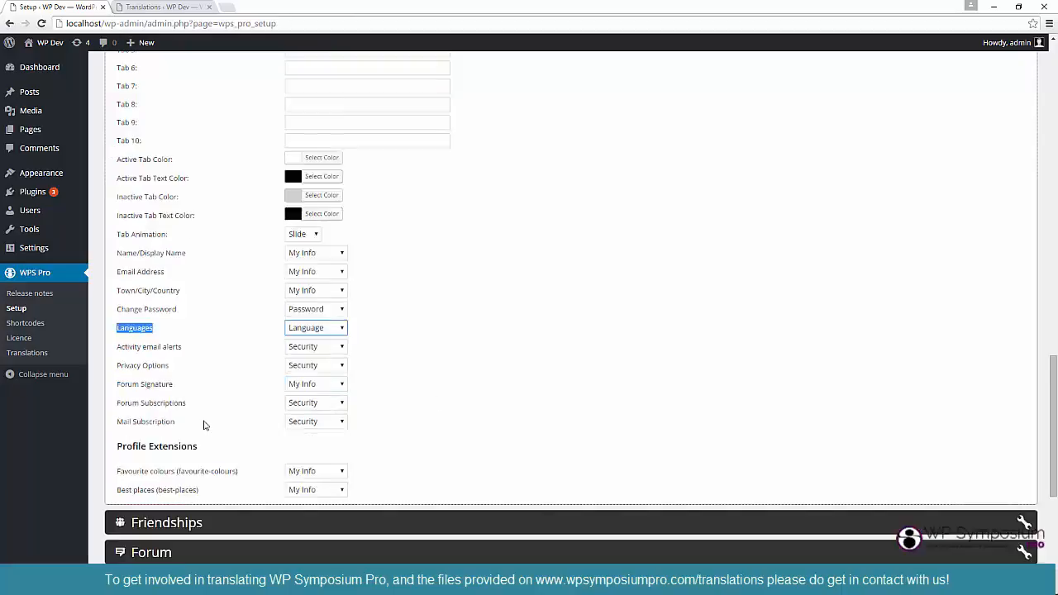
left_click(135, 519)
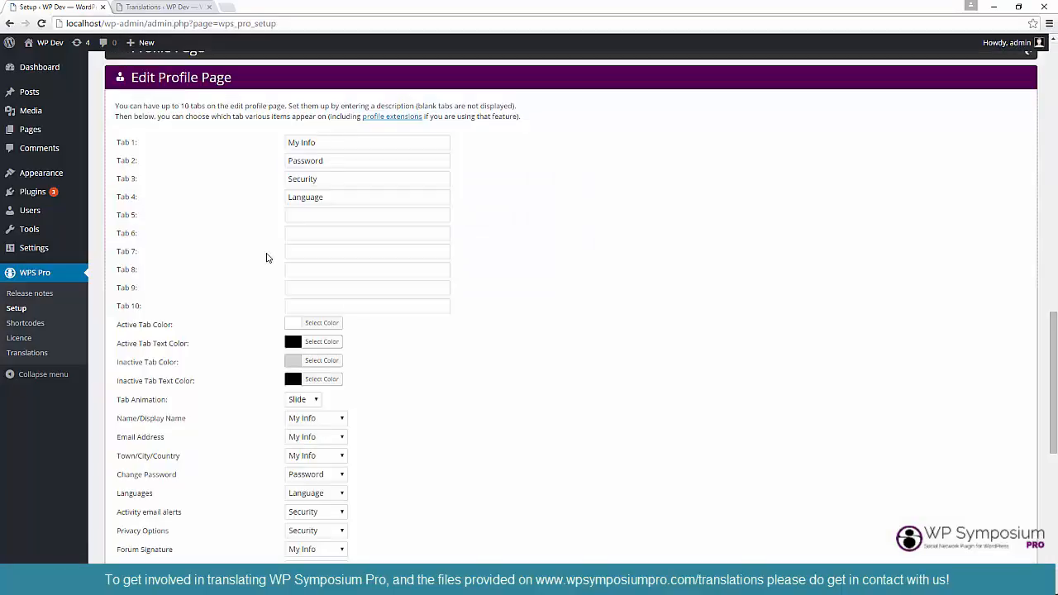
Open the Edit Profile page on the site and view the language choices under its Language tab.
left_click(48, 42)
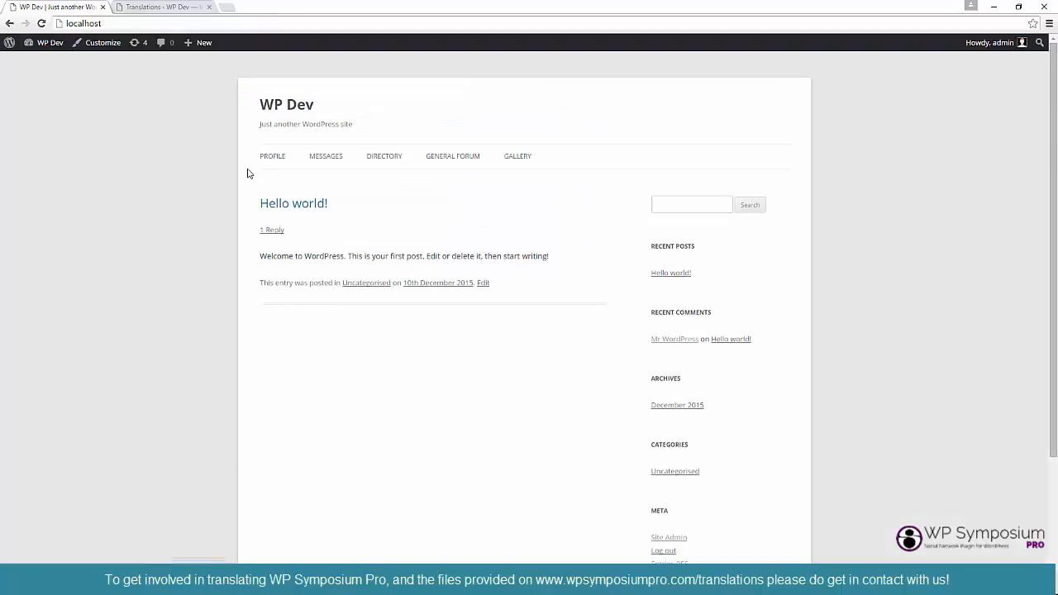
mouse_move(272, 165)
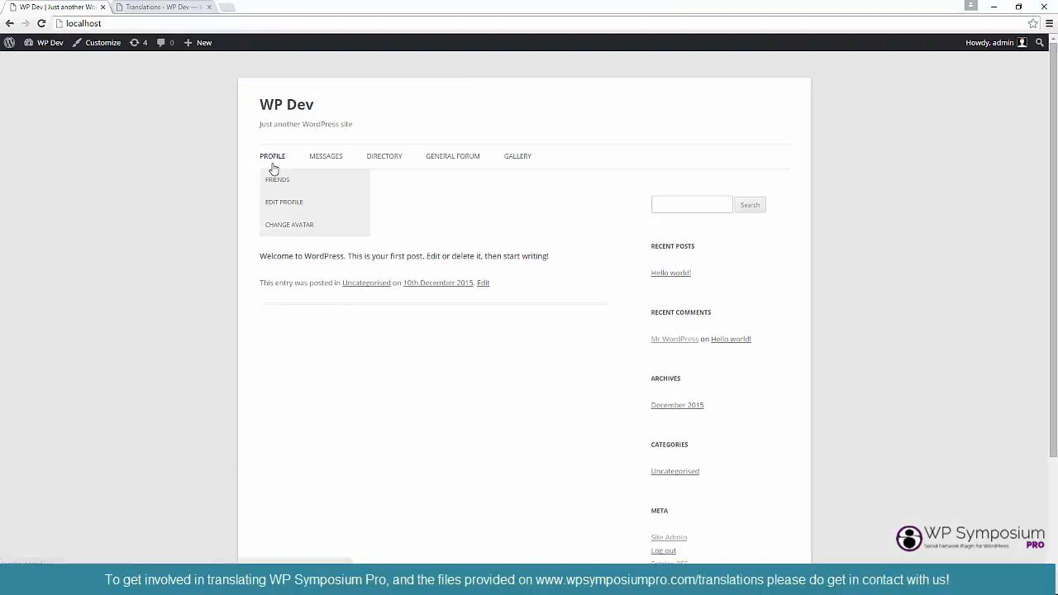
left_click(277, 201)
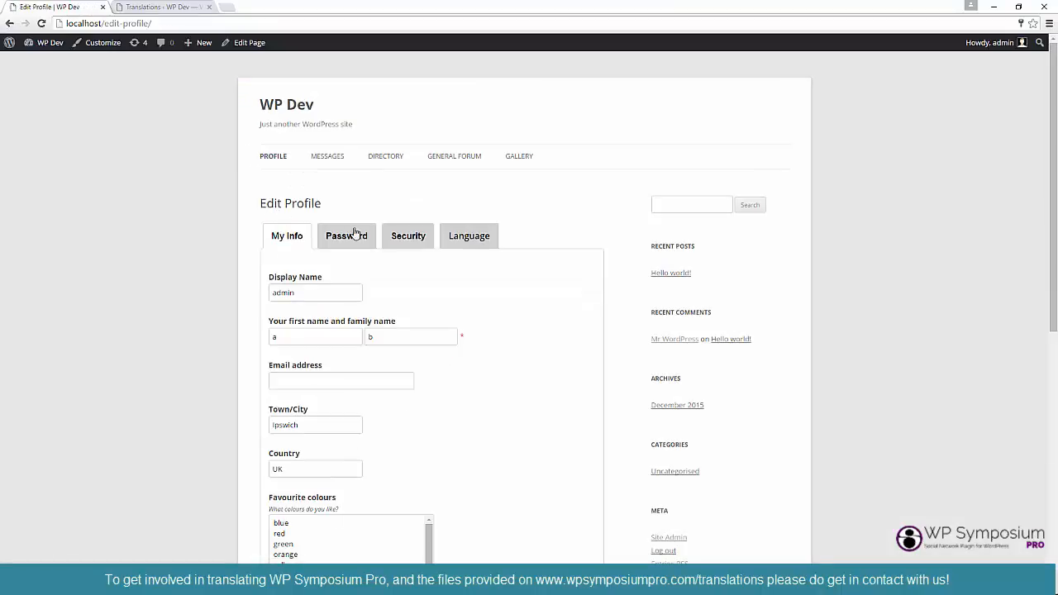
left_click(467, 239)
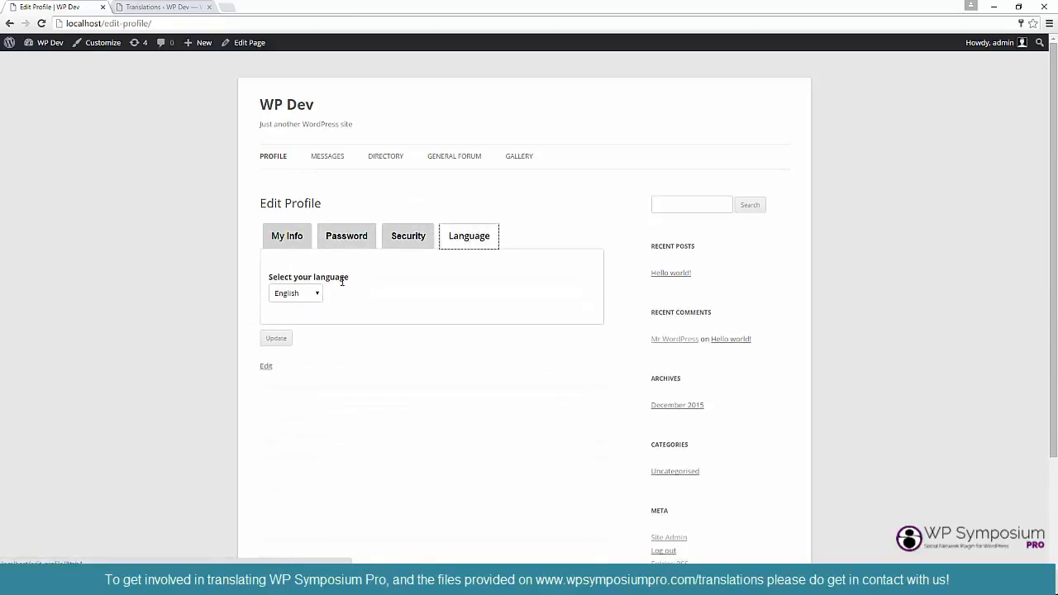
left_click(318, 296)
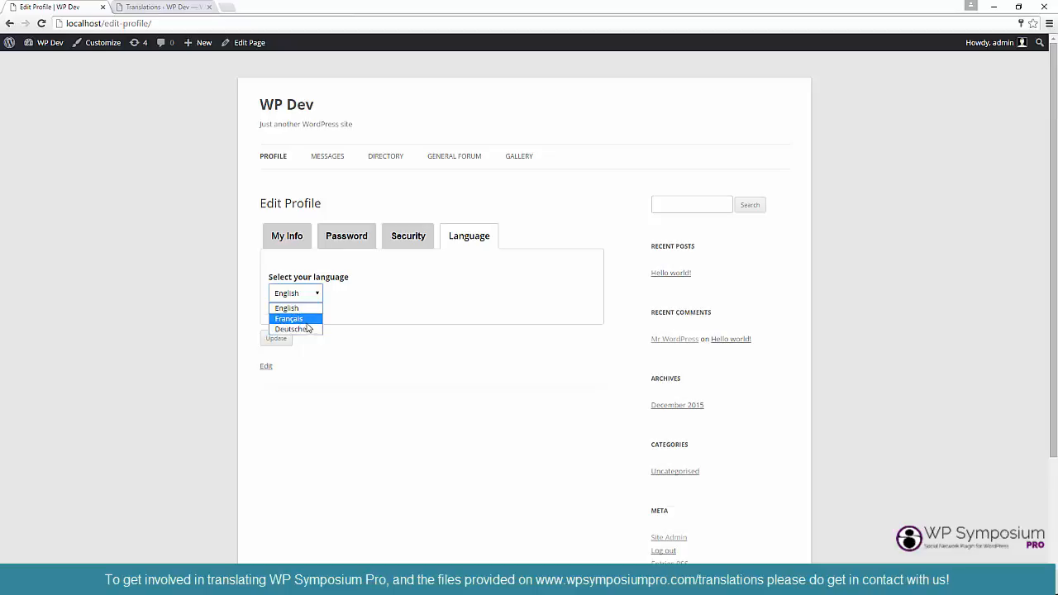
On the Translations admin page, prefix the Français entry in the user-selectable languages with "AAAAA" and save.
left_click(161, 8)
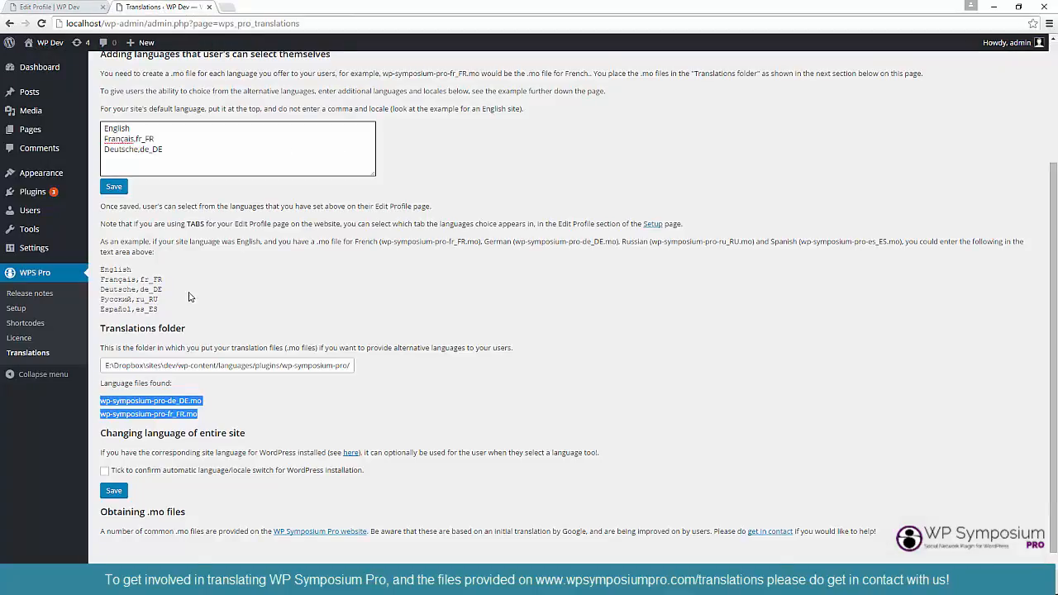
scroll(189, 296, "up", 1)
left_click_drag(166, 205, 103, 184)
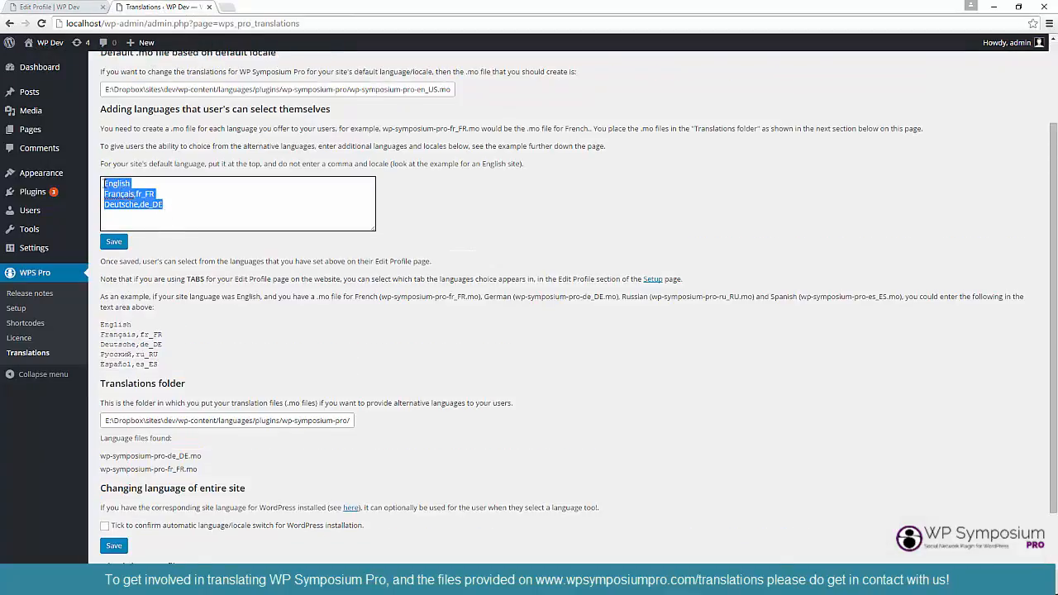
left_click(105, 194)
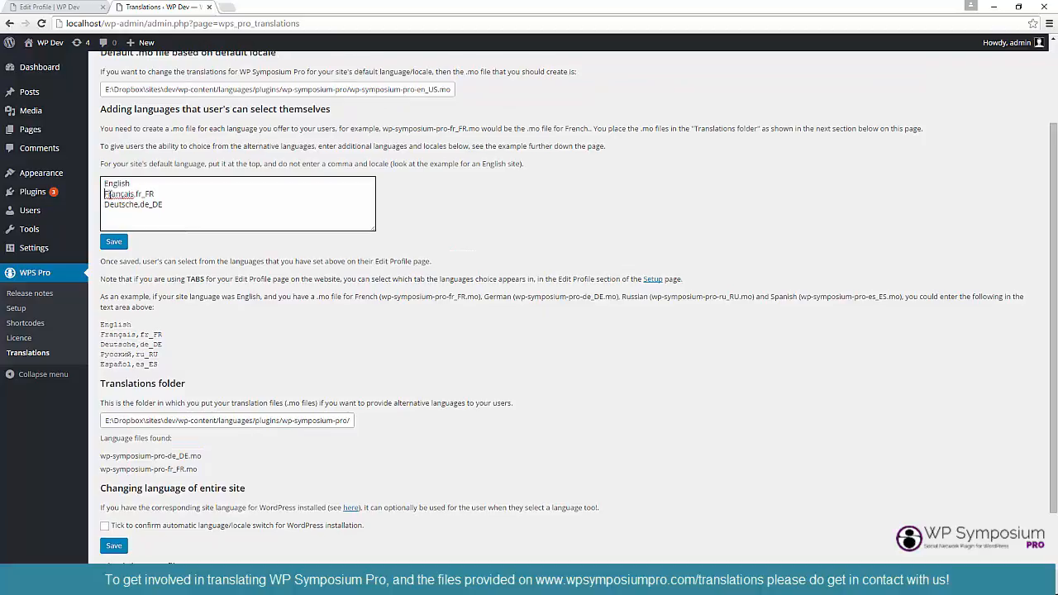
type("AAAA")
left_click(116, 241)
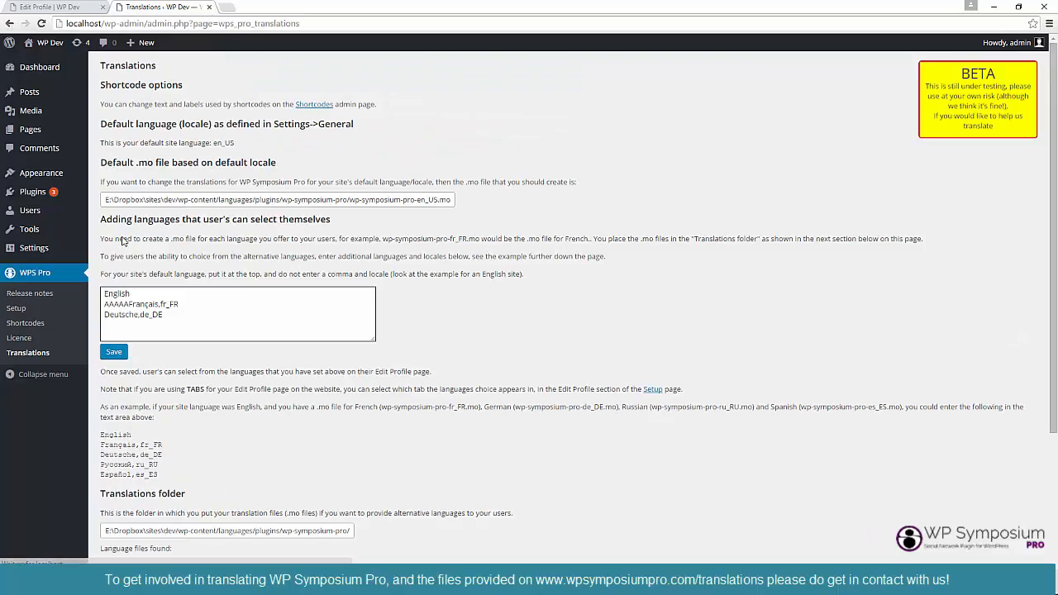
Reload the Edit Profile page and check how the edited French label appears in the Language tab's choices.
left_click(85, 6)
key("F5")
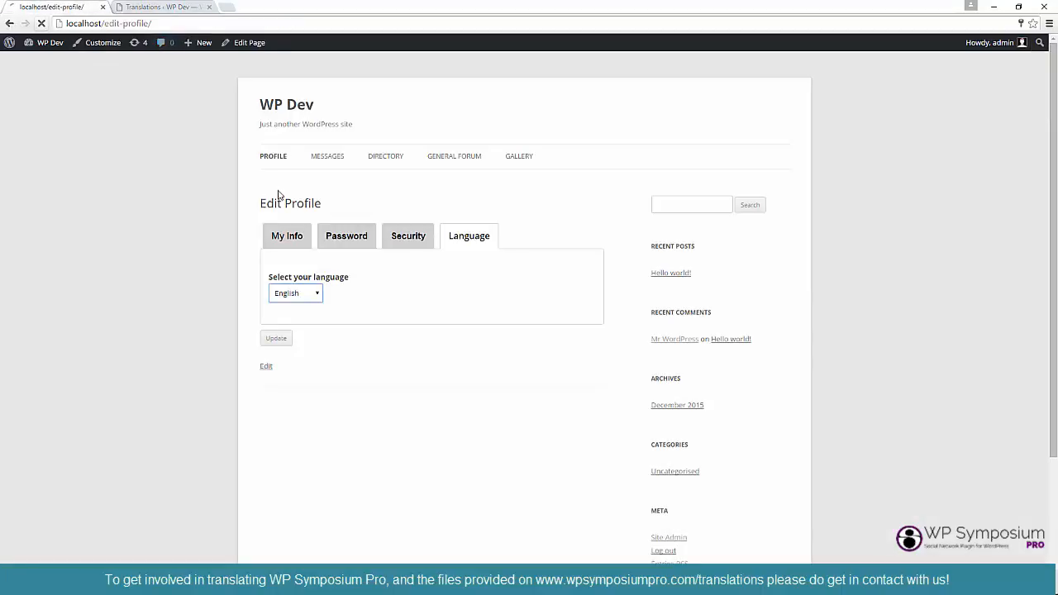
left_click(463, 239)
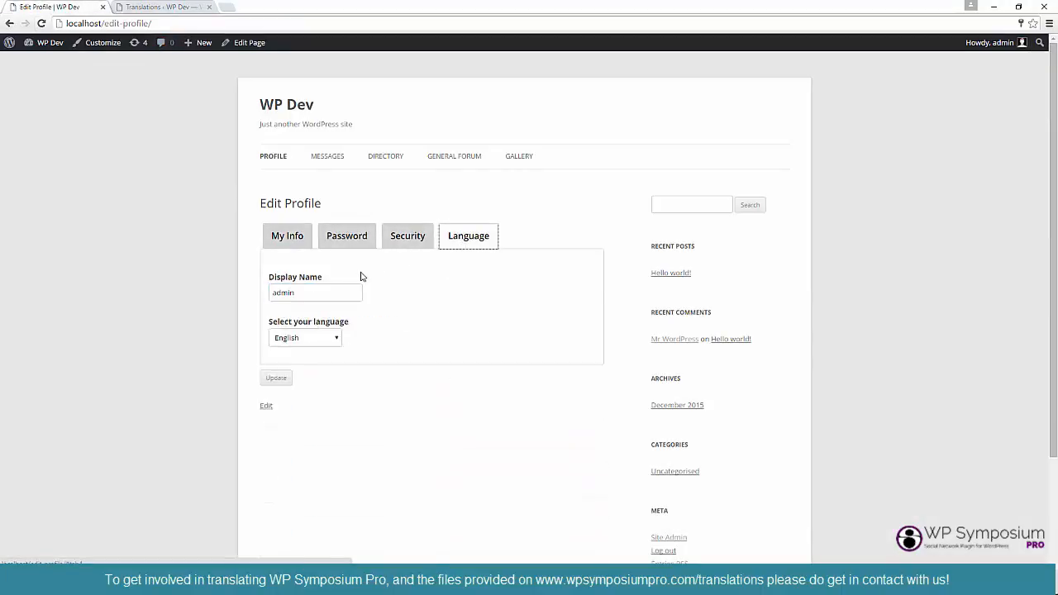
left_click(336, 295)
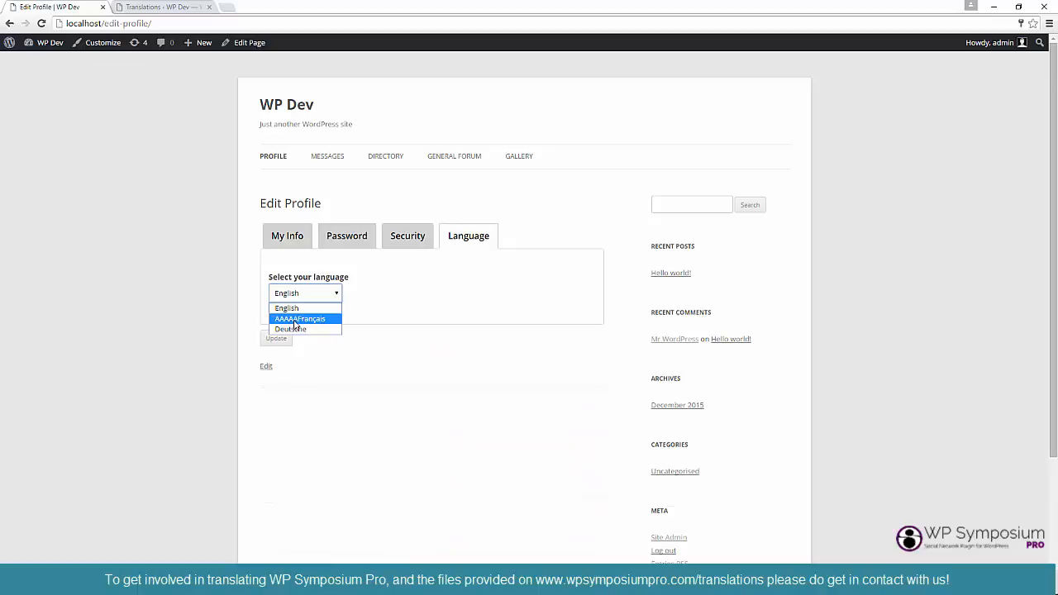
Remove the "AAAAA" prefix from the Français entry on the Translations admin page and save the list.
left_click(141, 7)
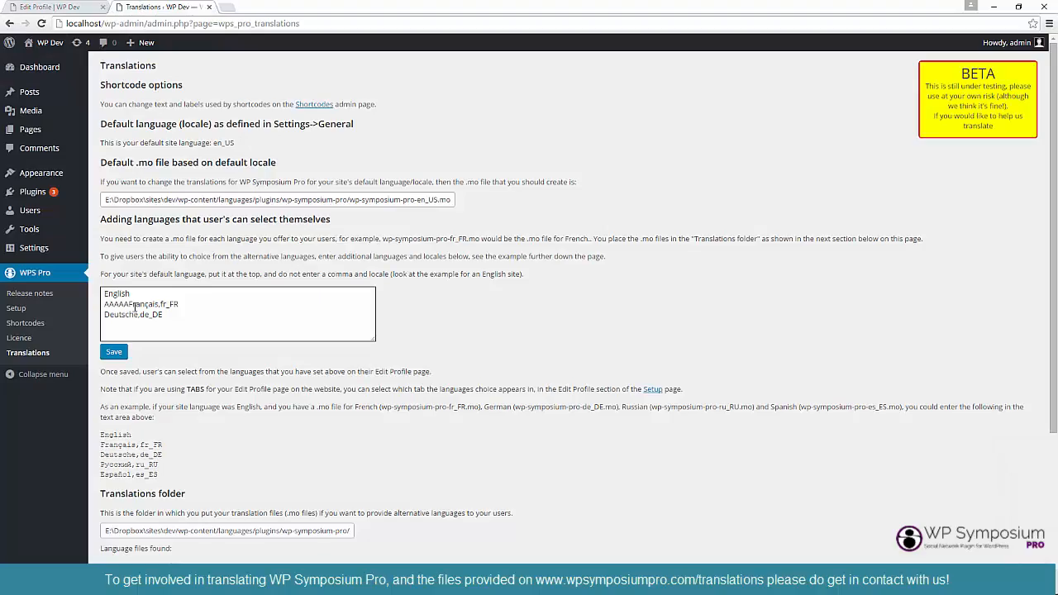
left_click_drag(127, 304, 102, 305)
key("BackSpace")
left_click(114, 351)
Return to the Edit Profile page and reload it to refresh the language choices.
left_click(73, 8)
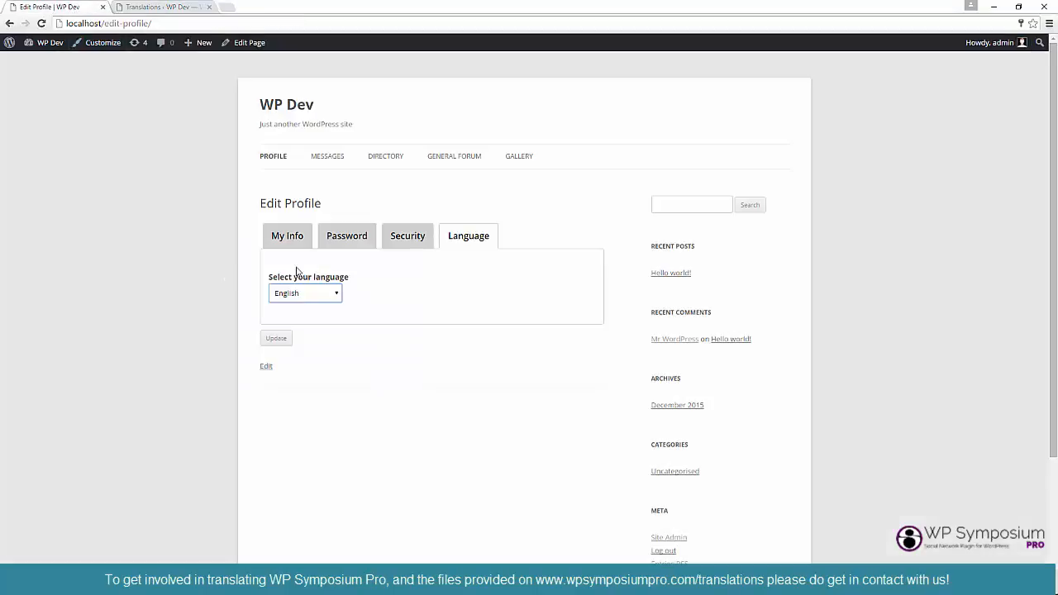
left_click(461, 241)
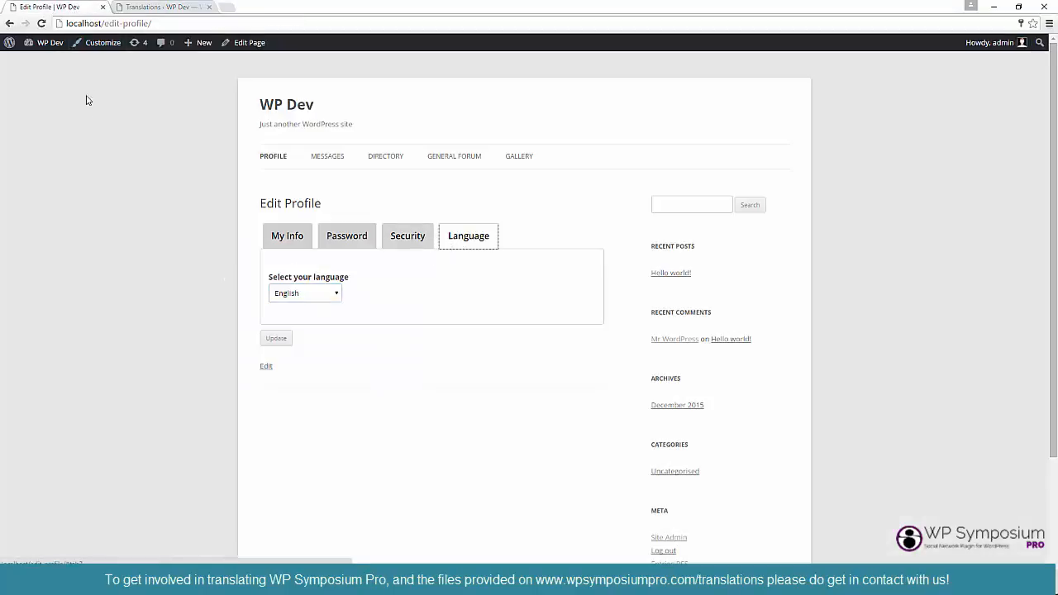
left_click(41, 23)
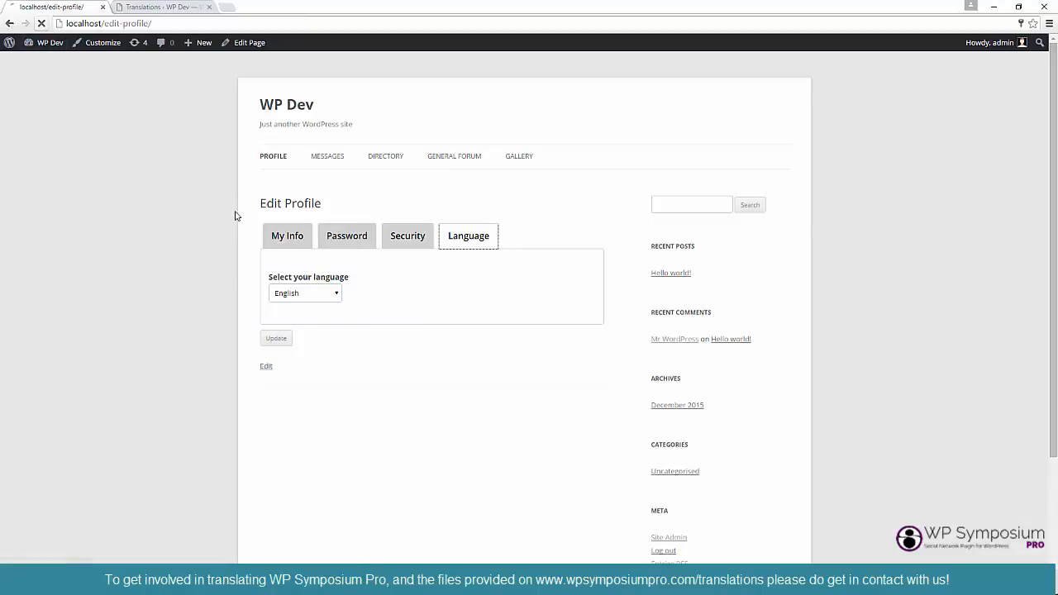
Set the profile language to Français on Edit Profile's Language tab, update the profile and accept the page refresh.
left_click(452, 240)
left_click(317, 293)
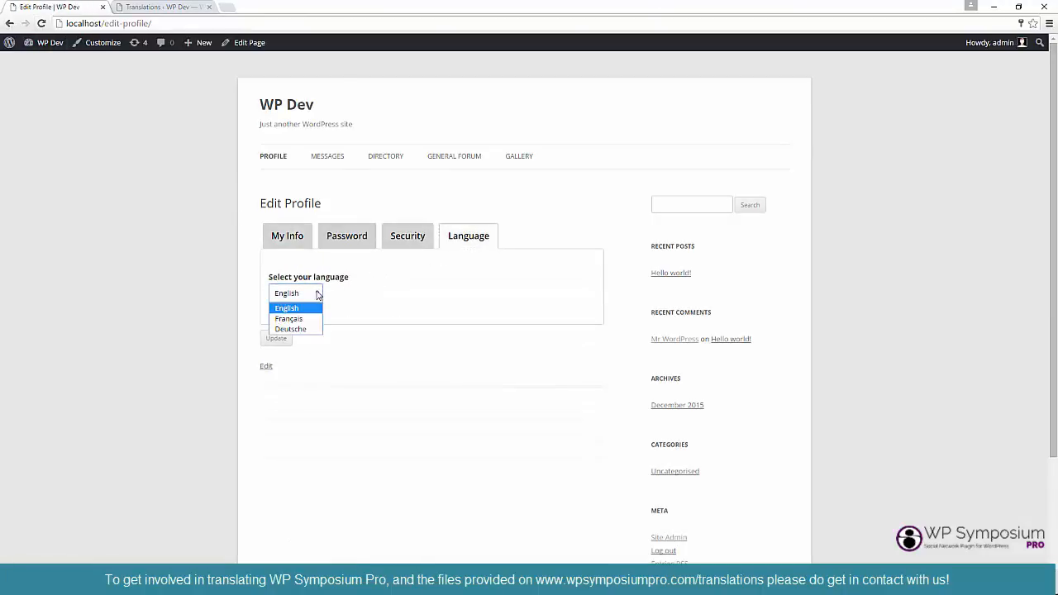
left_click(310, 317)
left_click(276, 340)
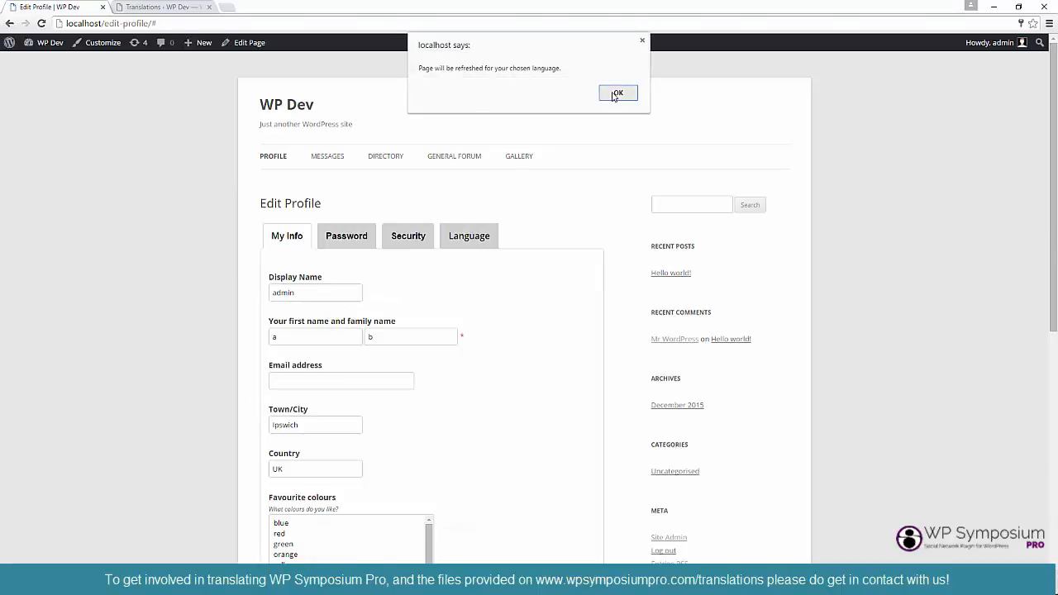
left_click(618, 93)
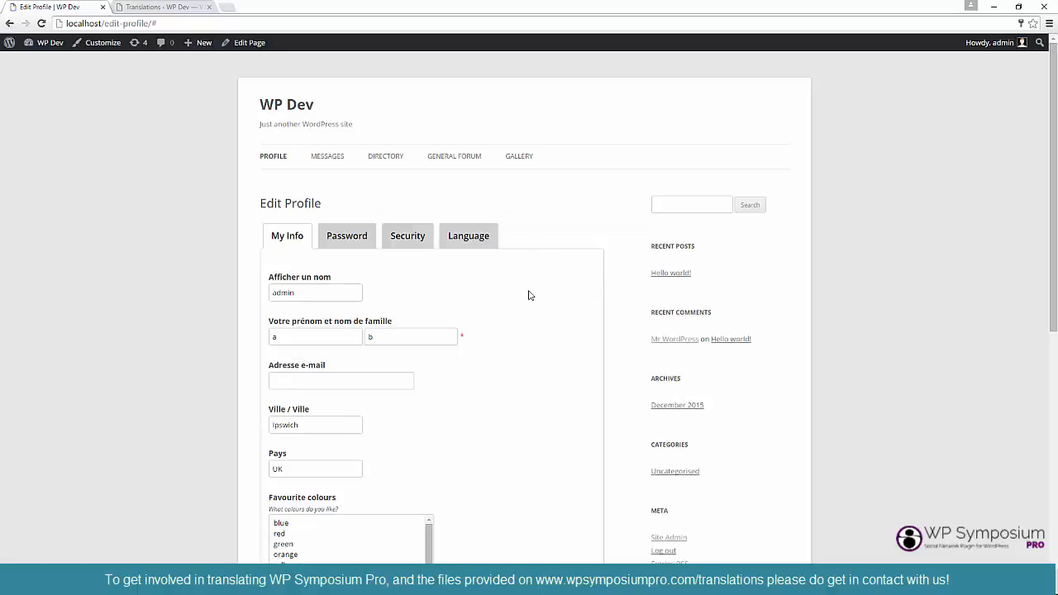
Check the French labels on the Edit Profile, General Forum and Profile pages.
left_click_drag(330, 278, 267, 282)
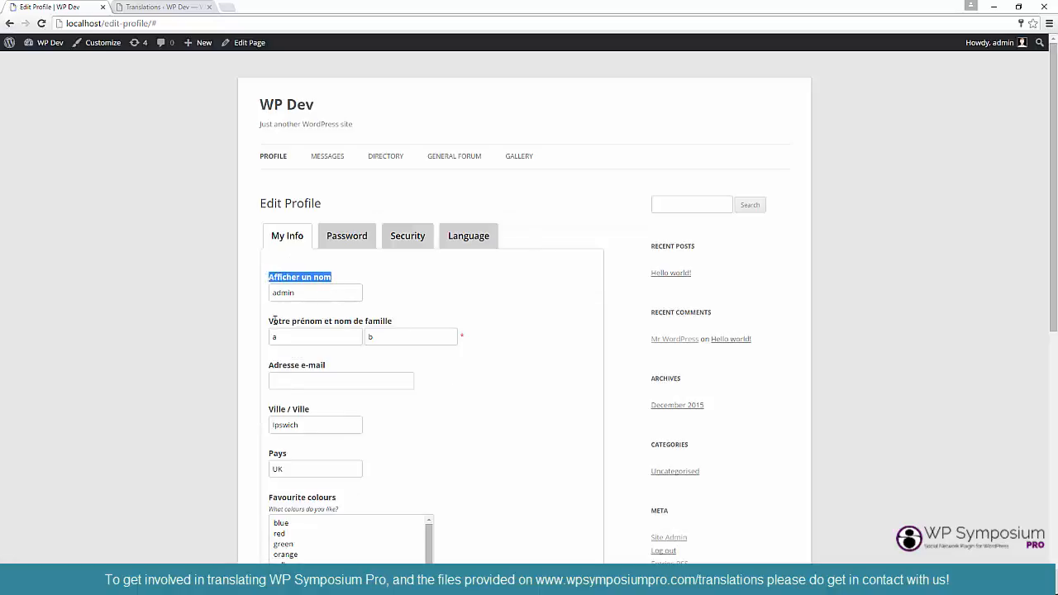
left_click_drag(269, 322, 432, 323)
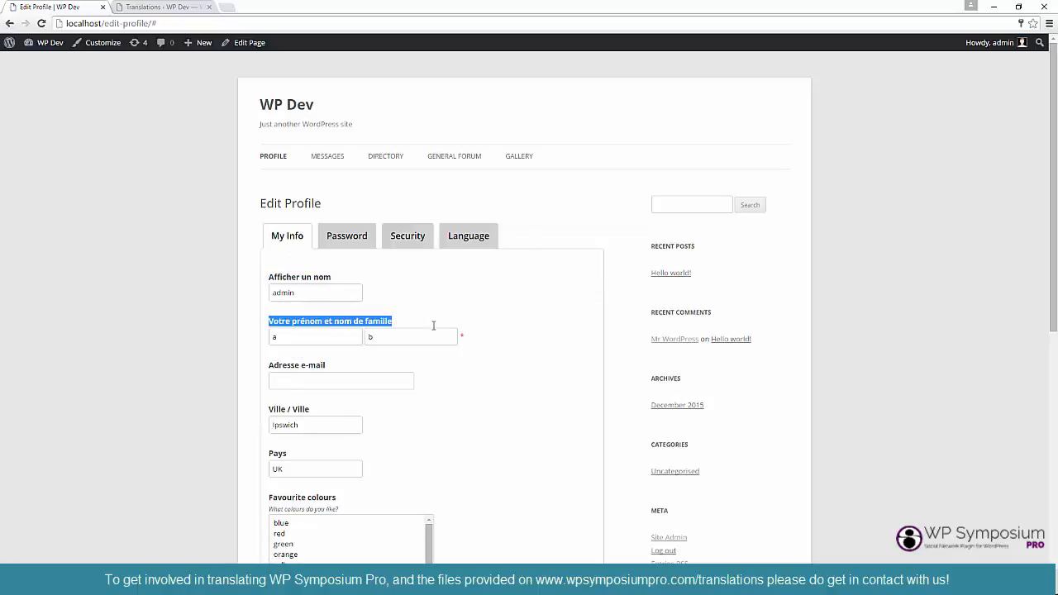
left_click(445, 159)
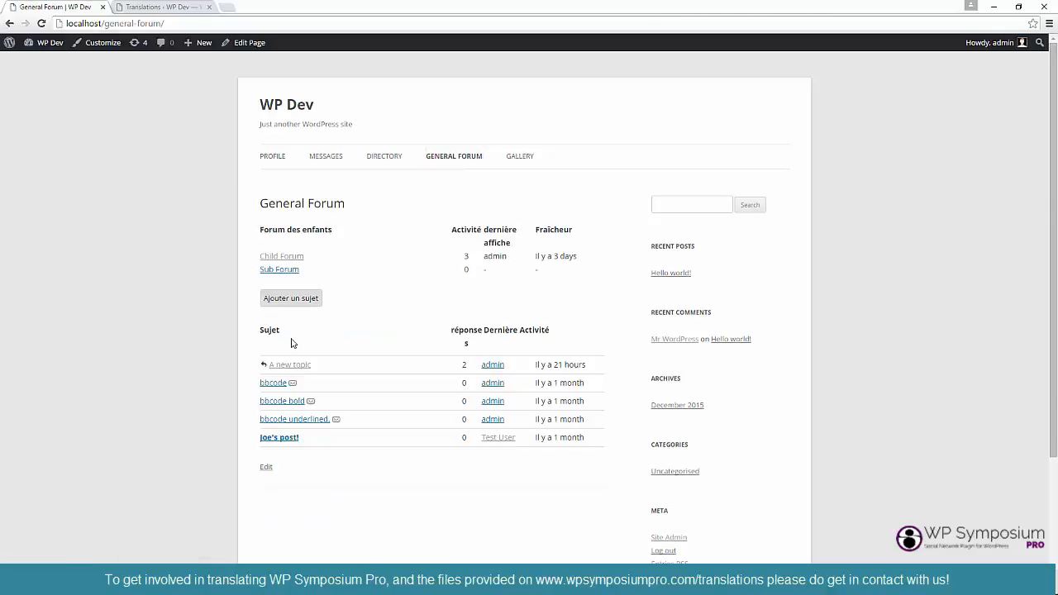
left_click(272, 158)
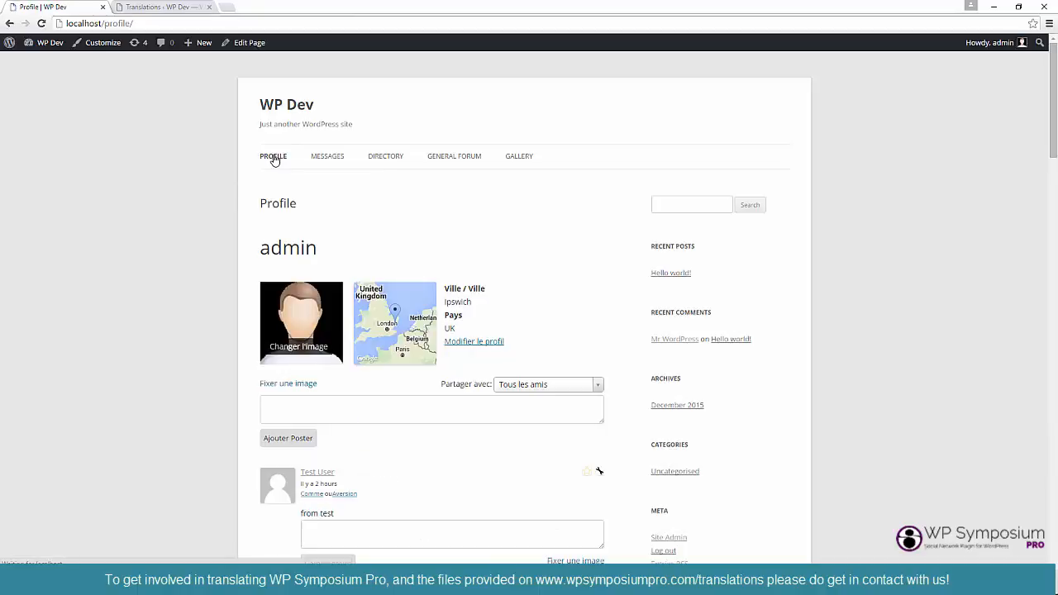
Switch the profile language to Deutsche in Edit Profile, update it, and check the General Forum and Profile pages.
left_click(283, 206)
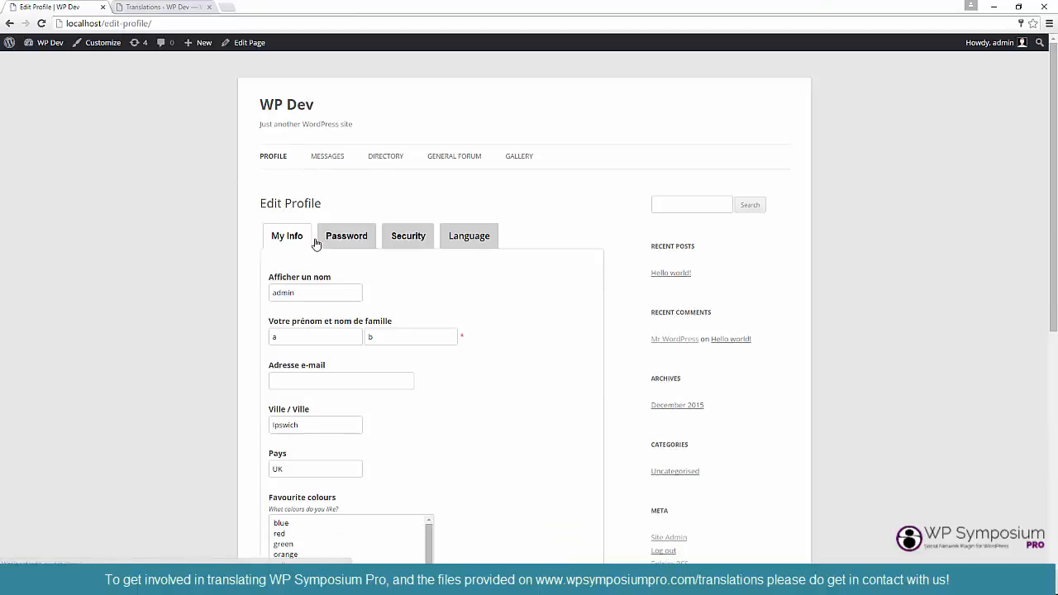
left_click(459, 248)
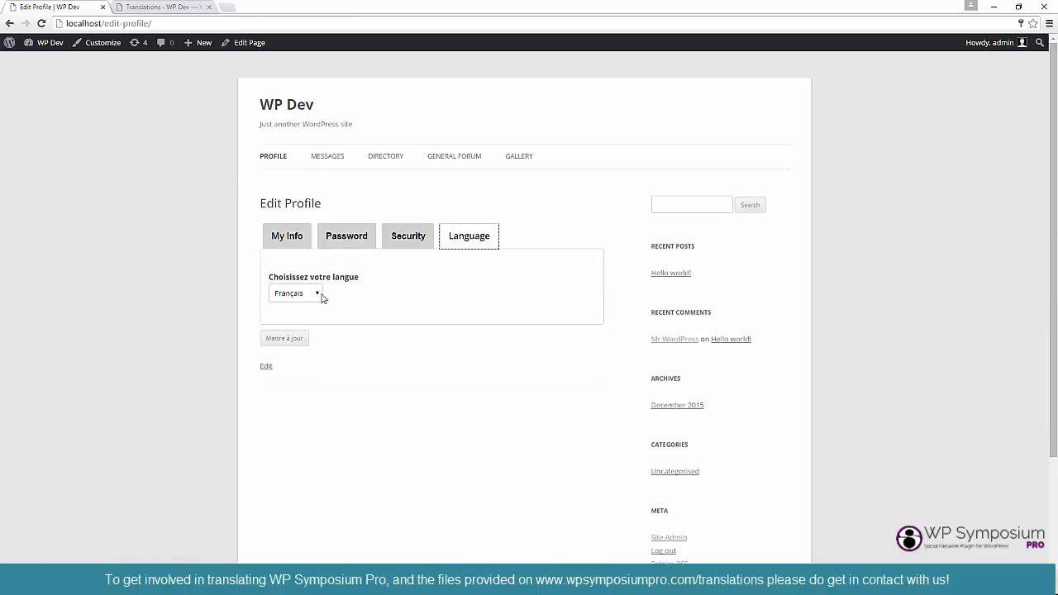
left_click(322, 295)
left_click(306, 329)
left_click(277, 338)
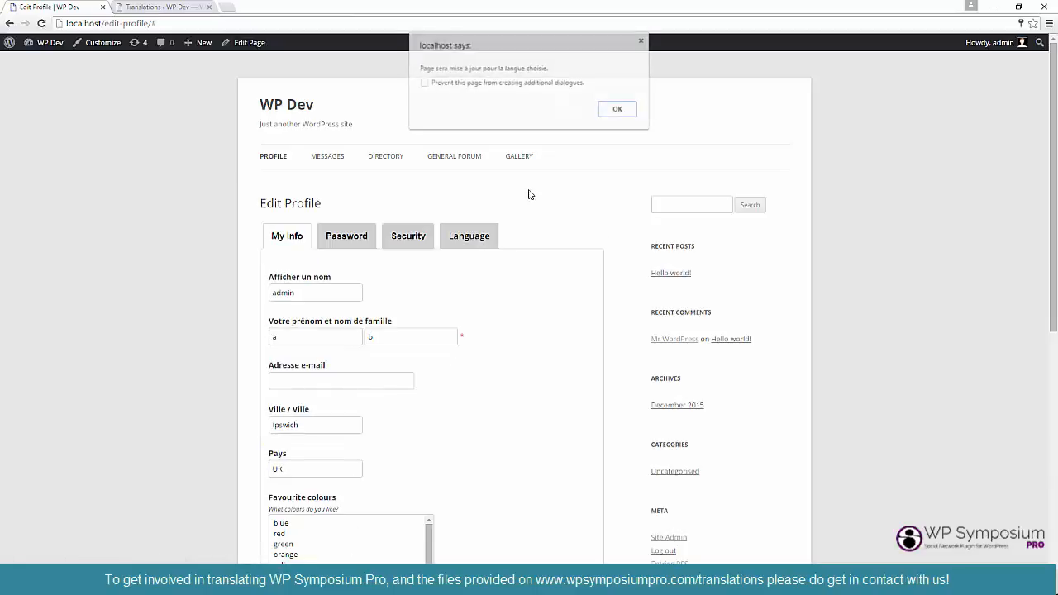
left_click(618, 111)
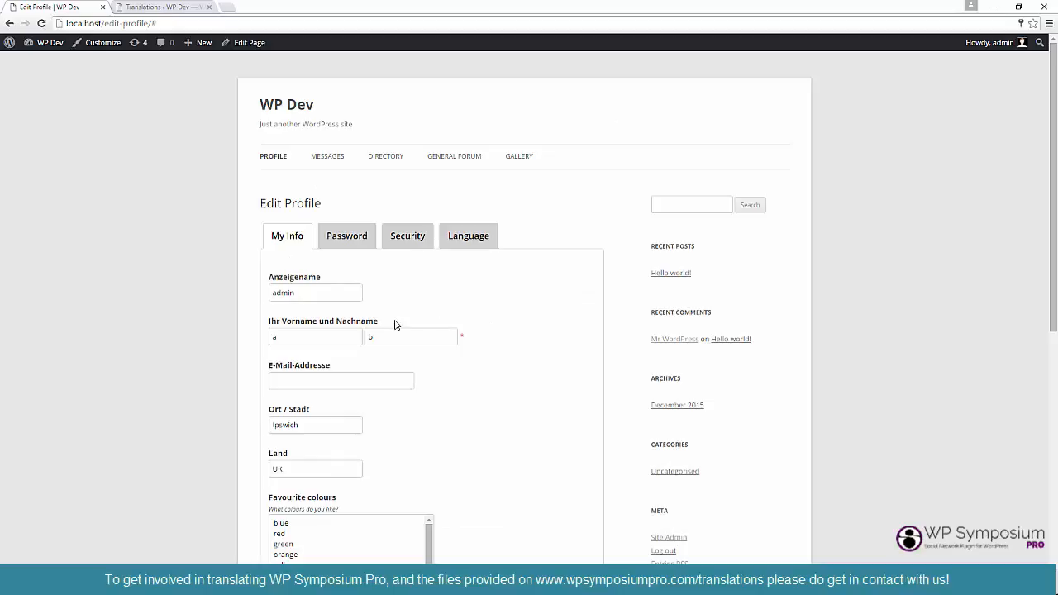
left_click(450, 157)
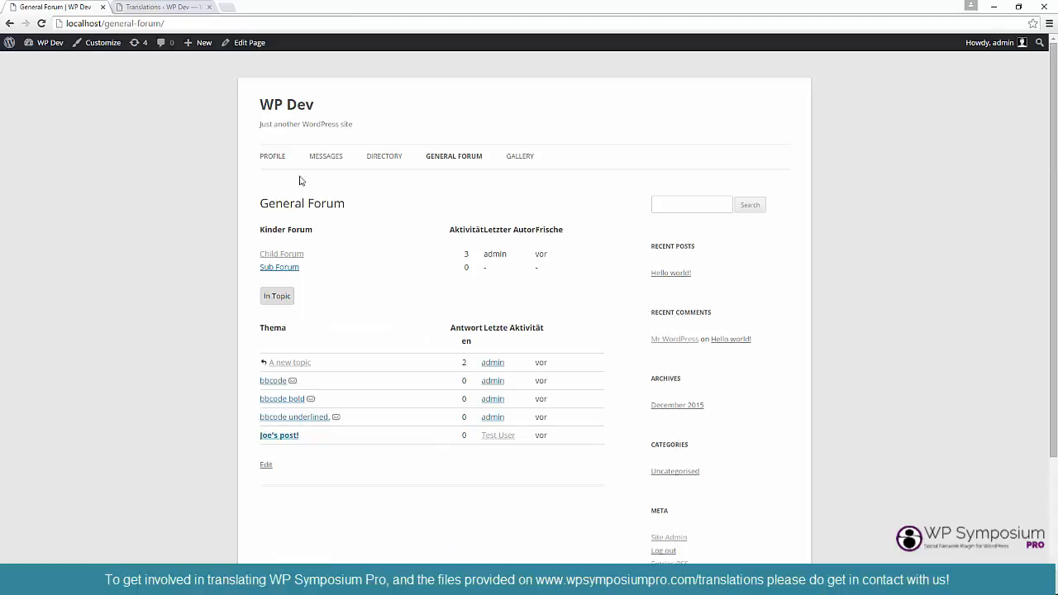
left_click(274, 163)
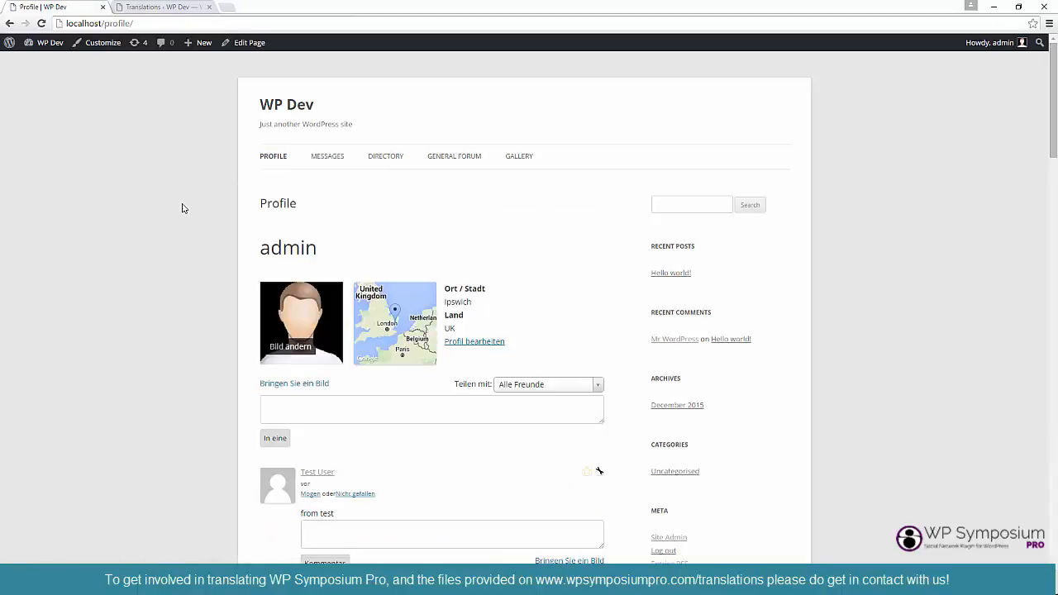
Return to the Translations admin page and locate the "Changing language of entire site" section.
left_click(165, 8)
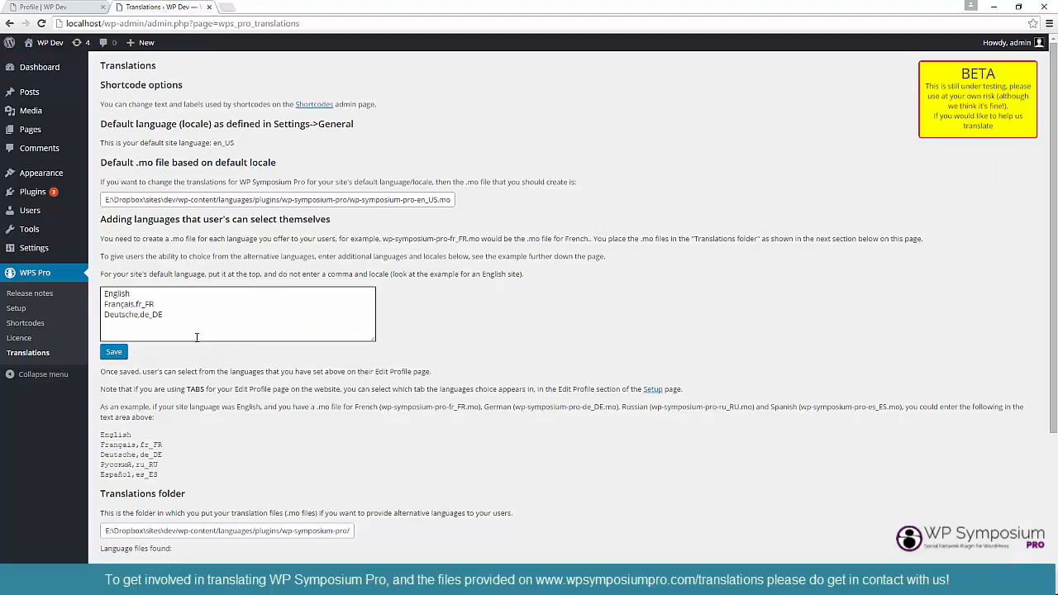
scroll(197, 337, "down", 3)
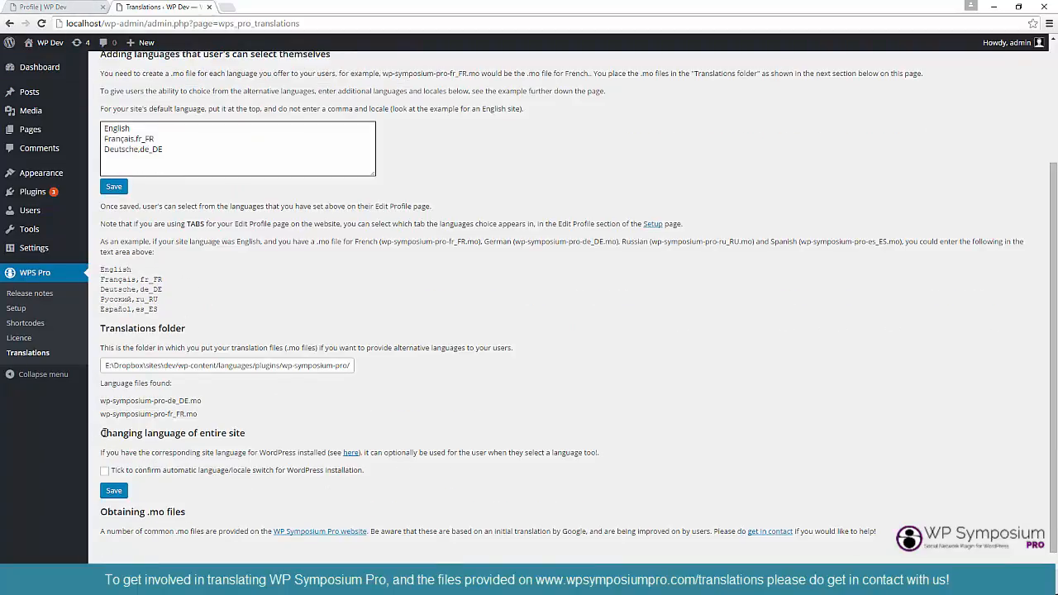
left_click_drag(104, 433, 250, 437)
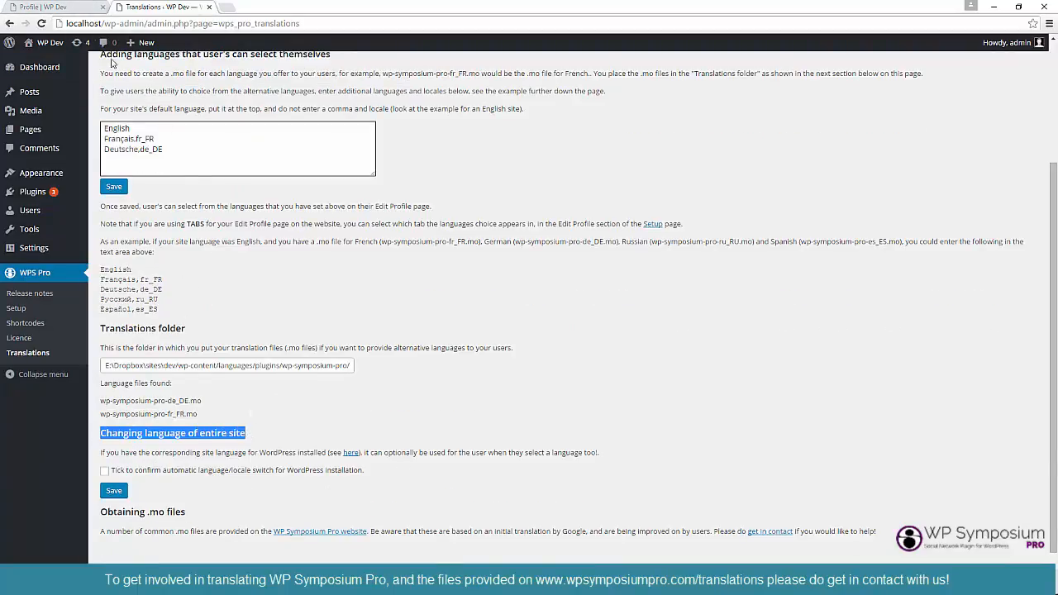
Examine the site tagline and sidebar headings on the Profile page for text outside the plugin's translation.
left_click(66, 7)
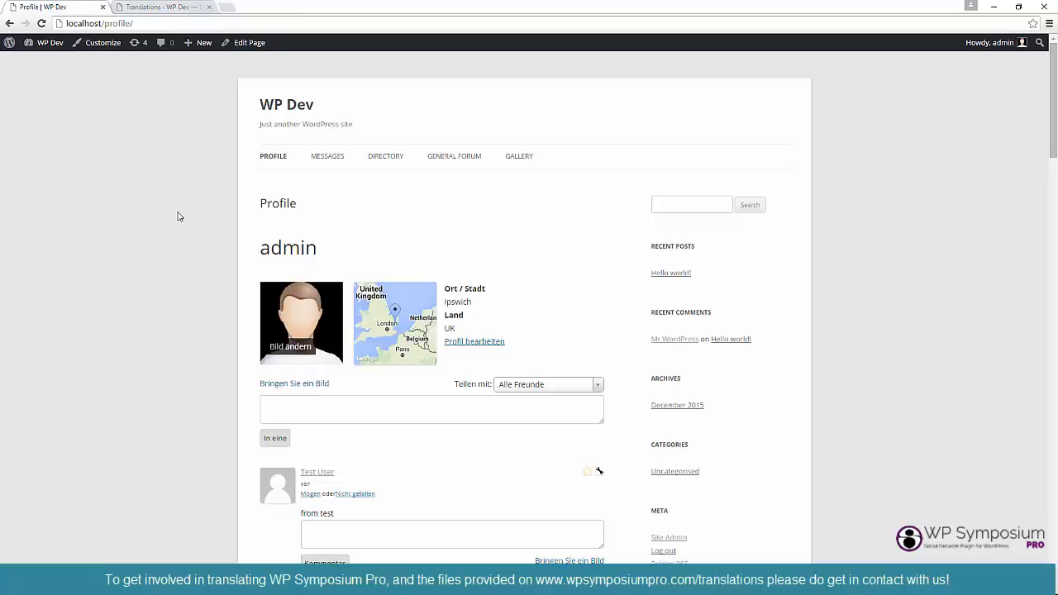
triple_click(298, 125)
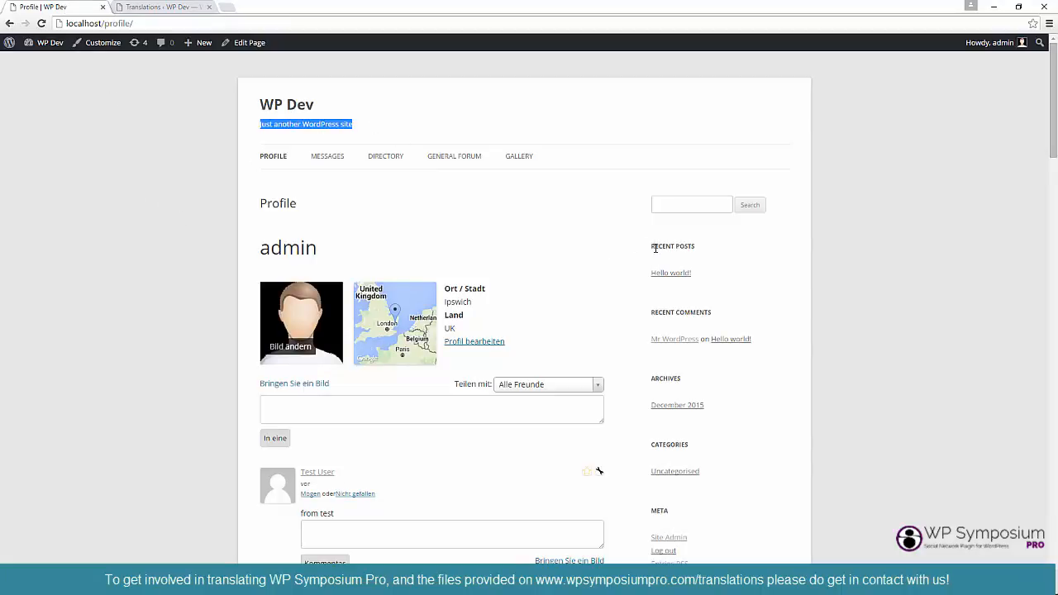
left_click_drag(655, 248, 699, 277)
left_click_drag(661, 311, 716, 317)
left_click_drag(652, 378, 681, 380)
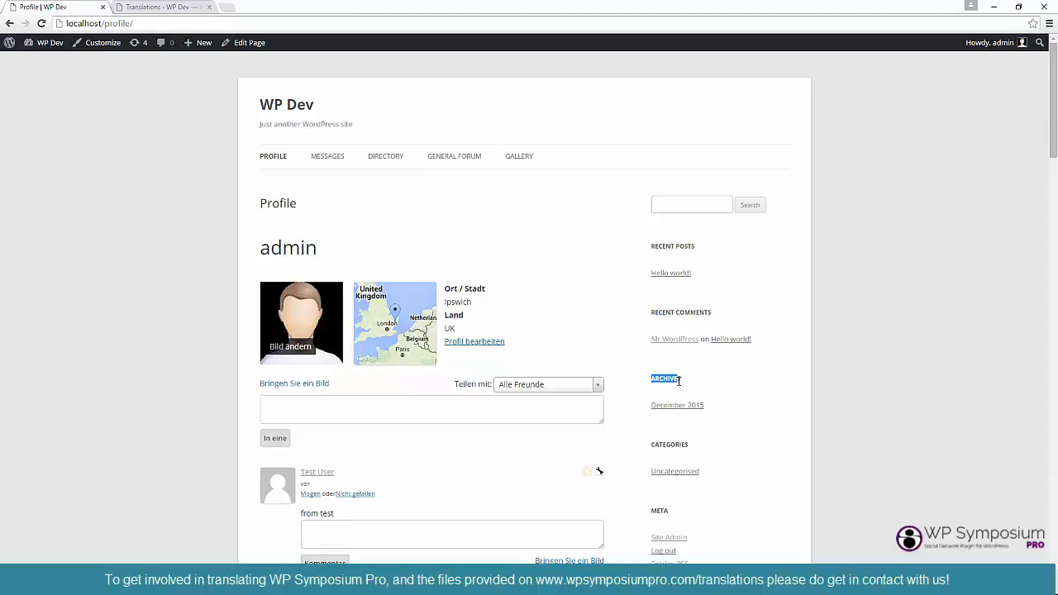
Read the Translations page's requirement about having the corresponding WordPress site language installed.
left_click(148, 8)
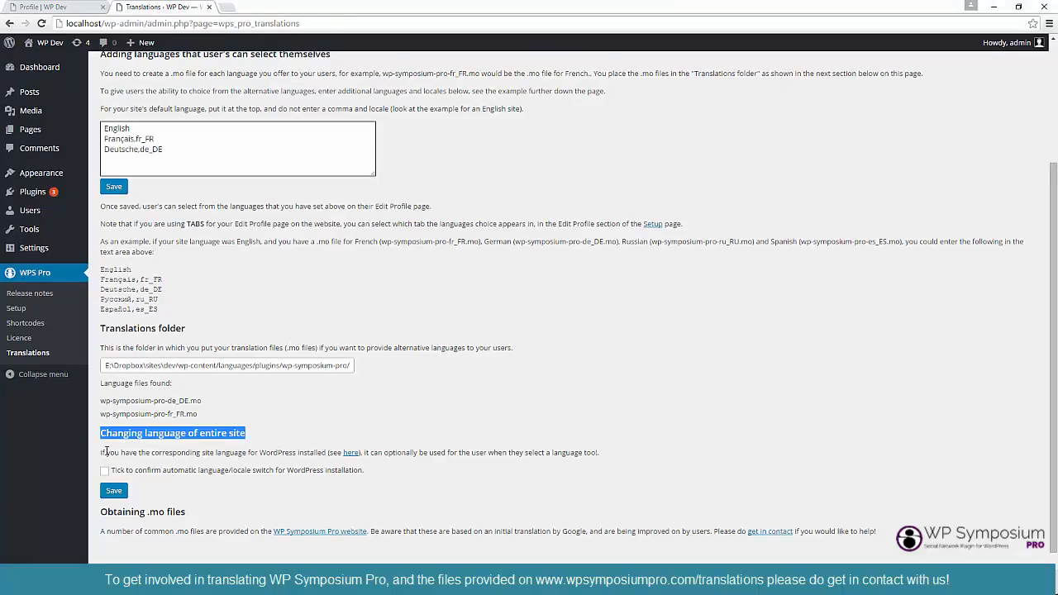
left_click(179, 450)
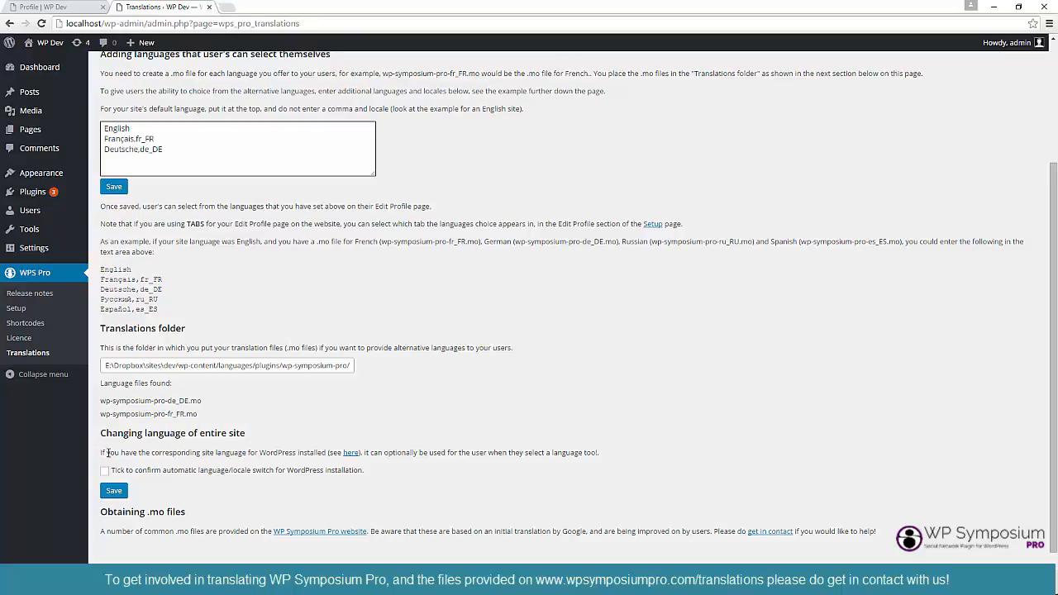
left_click_drag(100, 456, 191, 454)
left_click_drag(282, 455, 328, 455)
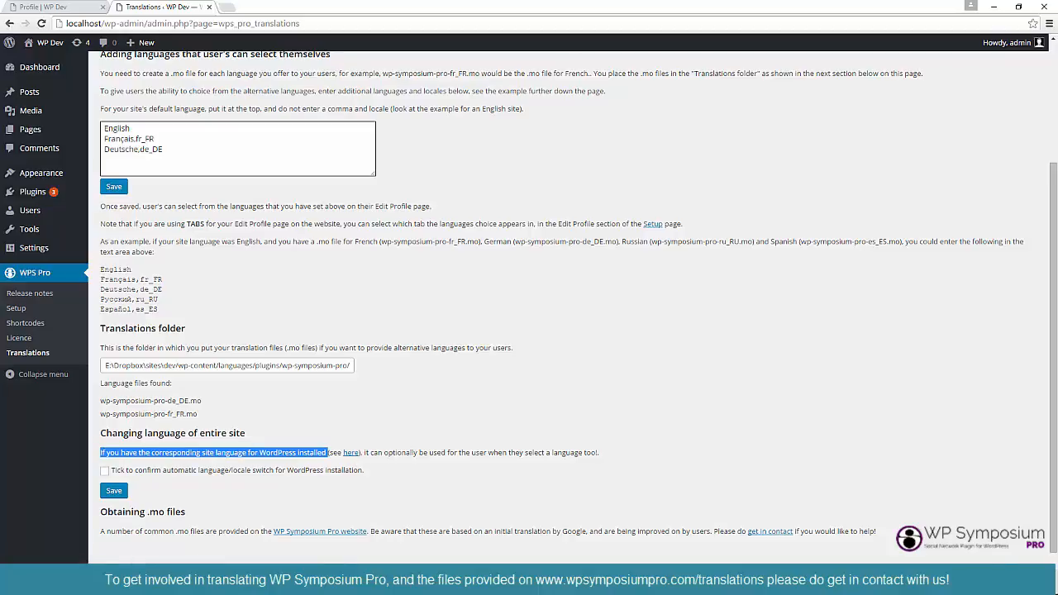
Open the linked Codex guide on installing WordPress in your language and follow its WordPress in Your Language link.
left_click(351, 453)
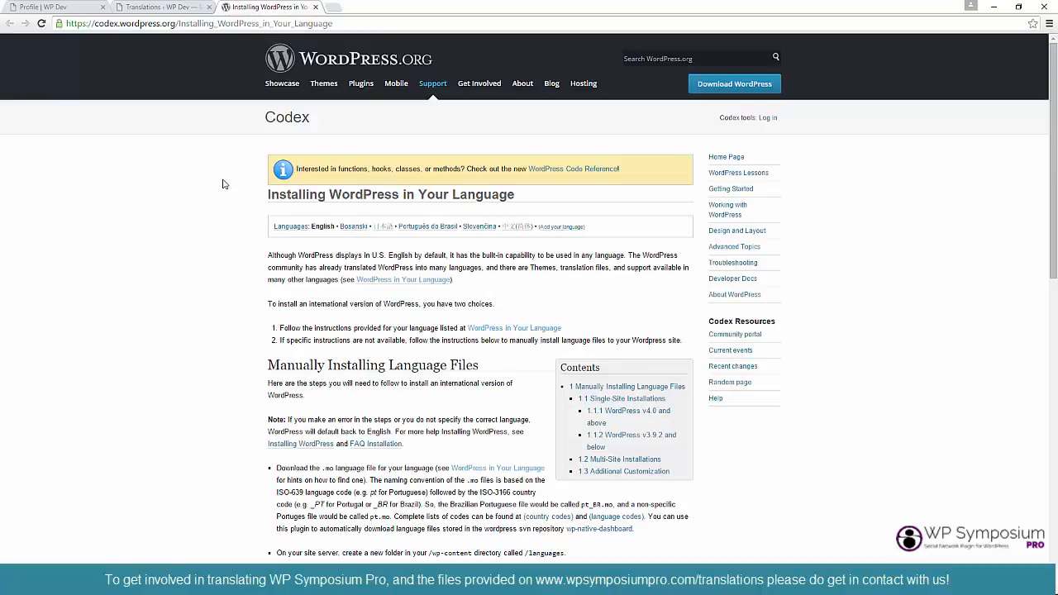
scroll(224, 184, "down", 1)
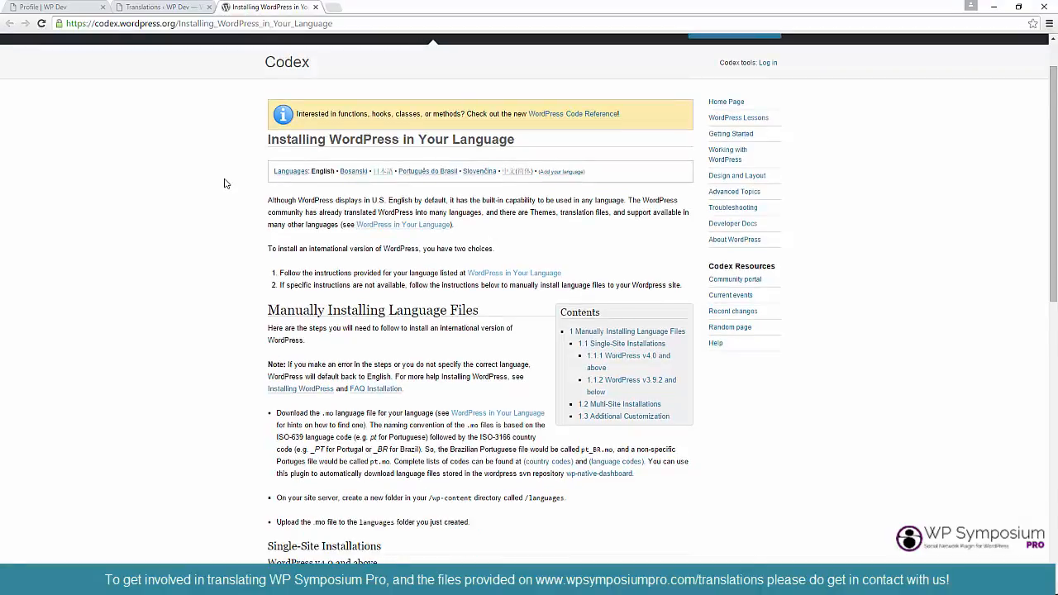
scroll(224, 184, "down", 4)
scroll(224, 184, "up", 2)
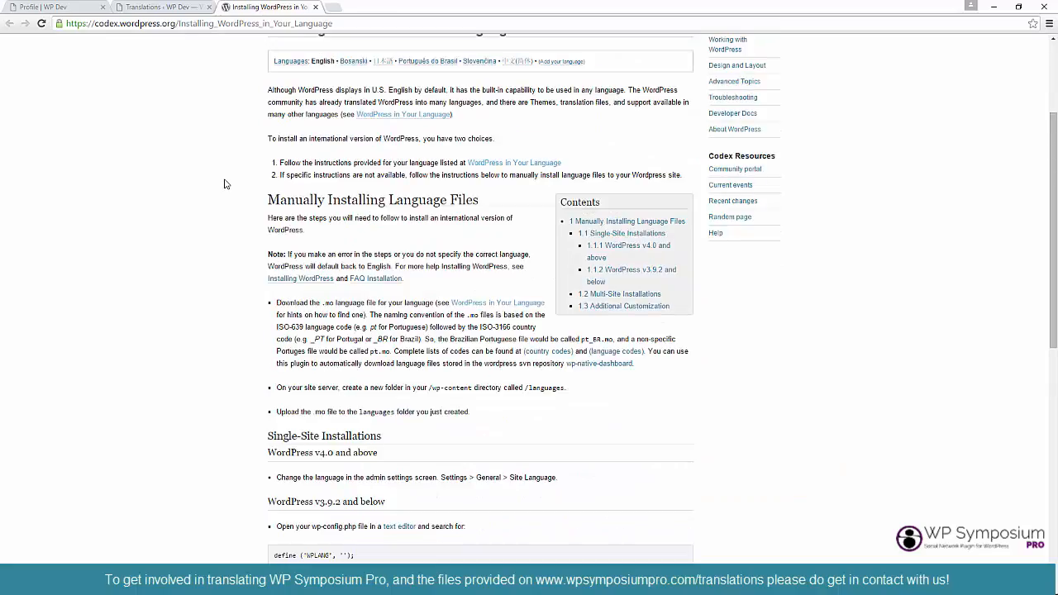
left_click(498, 304)
Find French (France), locale fr_FR, in the translation teams list and open its Development (4.4.x) translations.
scroll(257, 260, "down", 7)
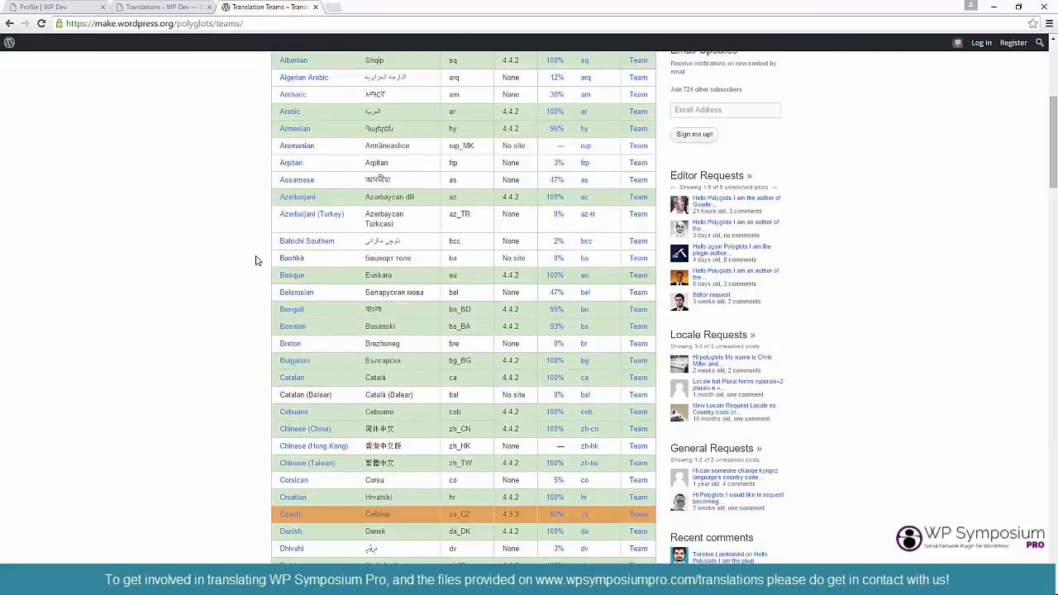
scroll(256, 261, "down", 3)
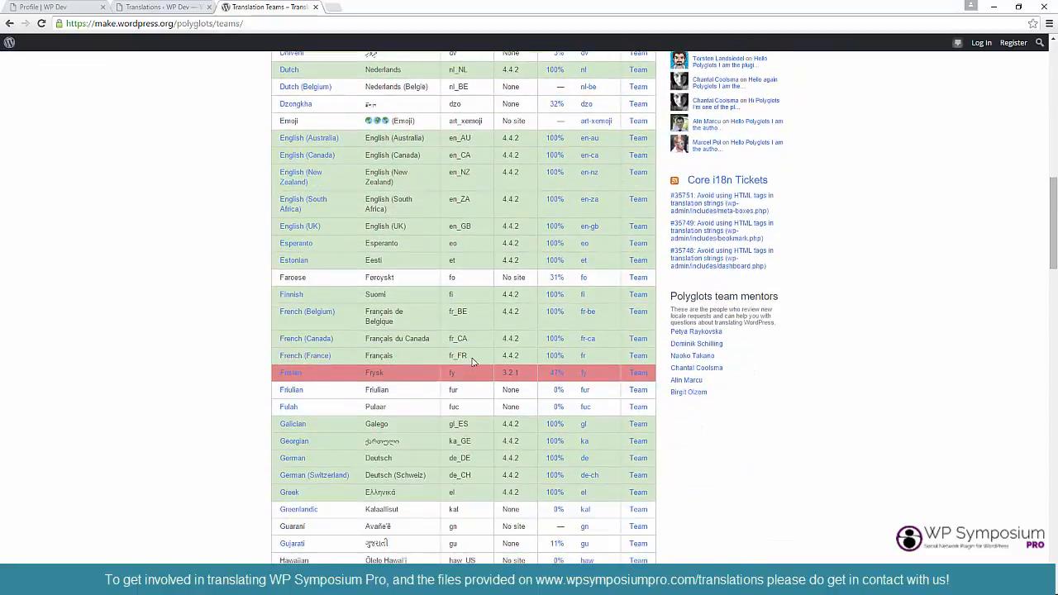
left_click_drag(463, 355, 450, 356)
left_click(555, 361)
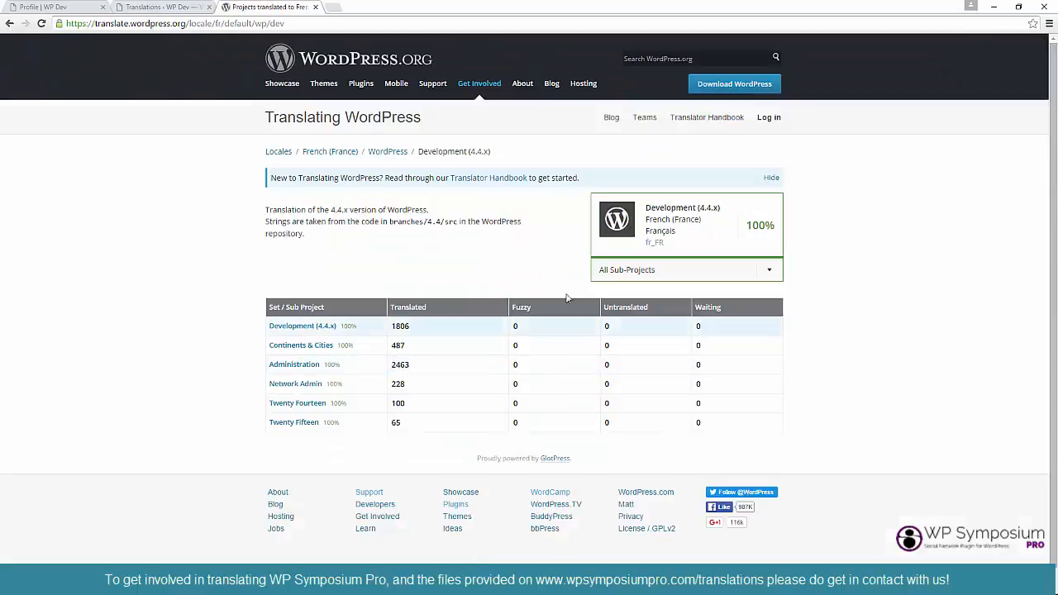
left_click_drag(269, 319, 357, 327)
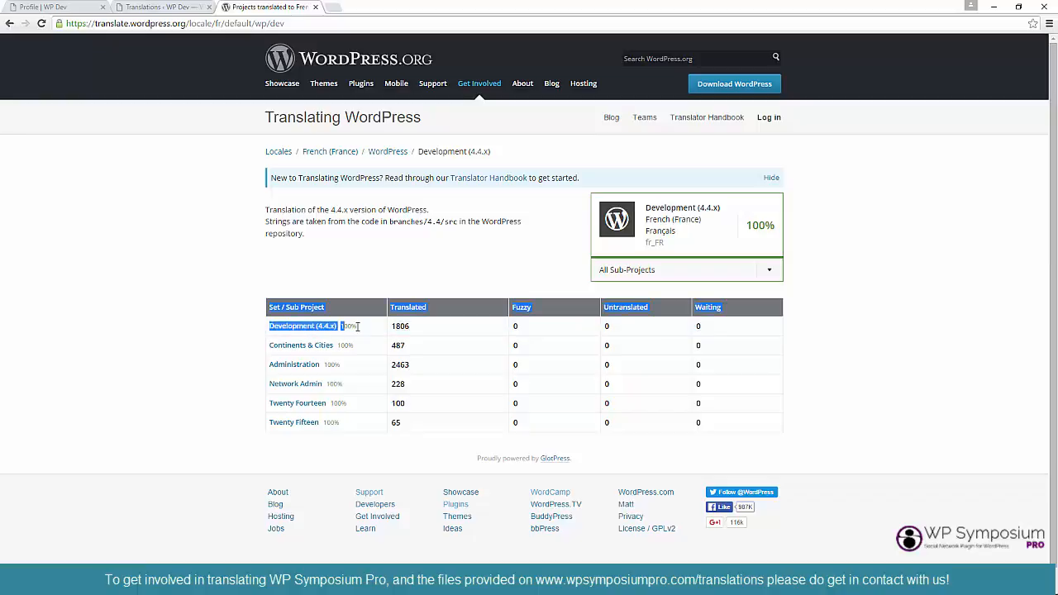
left_click(313, 327)
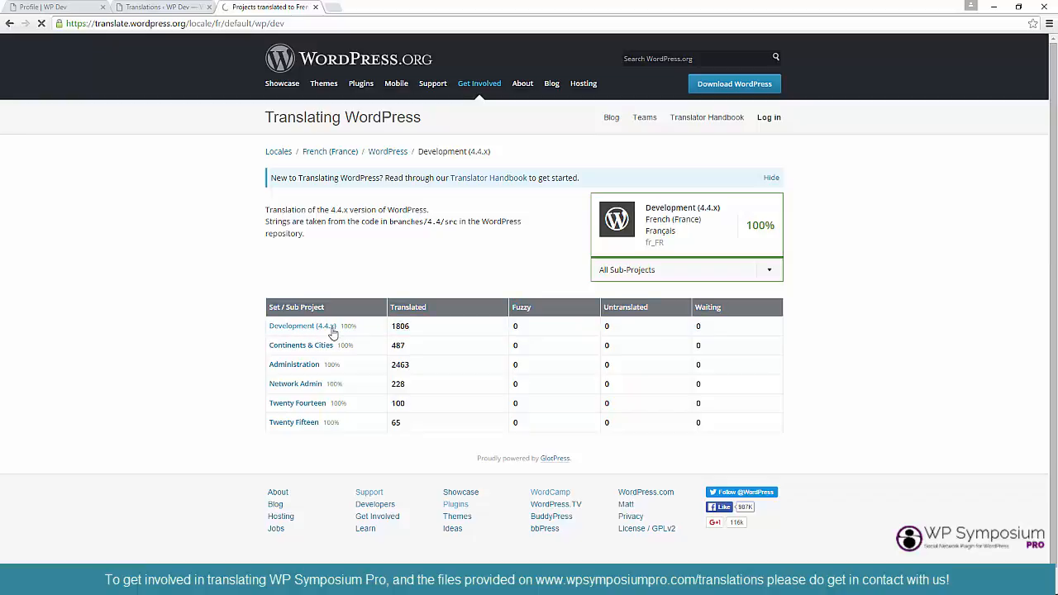
Export all current French translations as a Machine Object Message Catalog (.mo) and show the downloaded file in its folder.
scroll(331, 321, "down", 3)
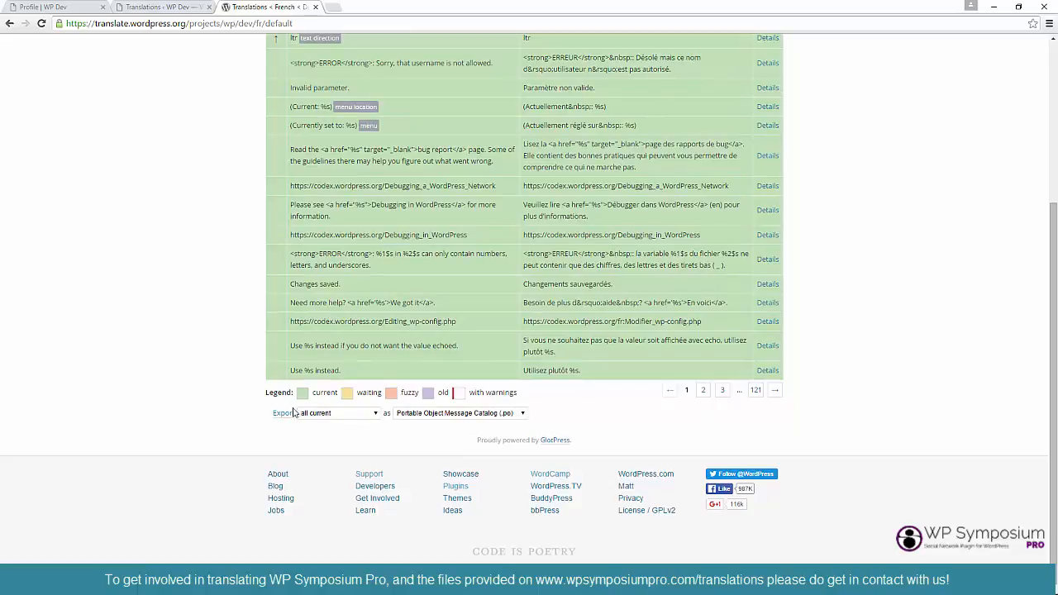
left_click(501, 418)
left_click(513, 438)
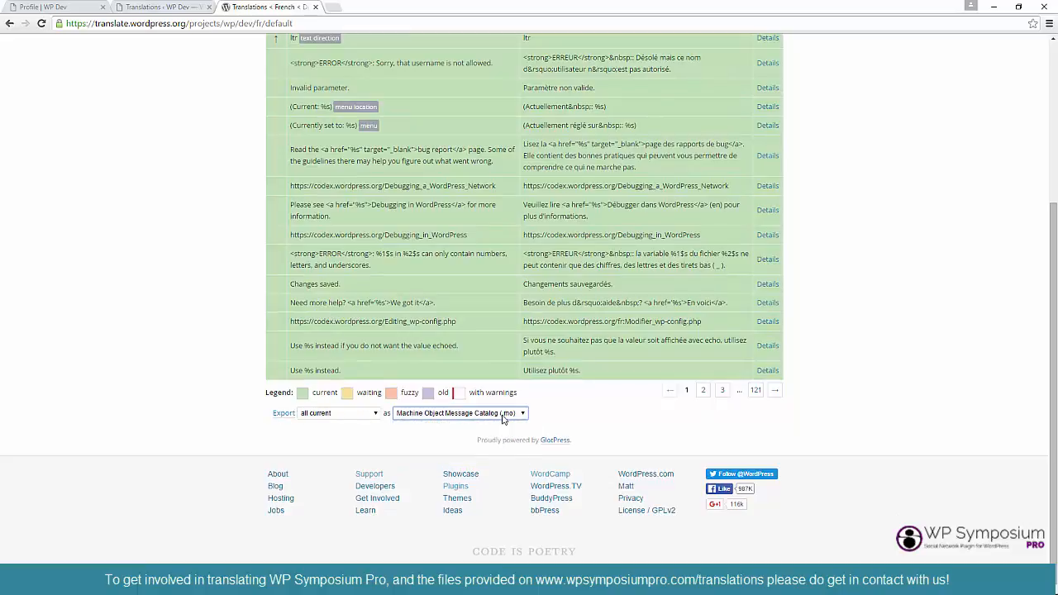
left_click(283, 415)
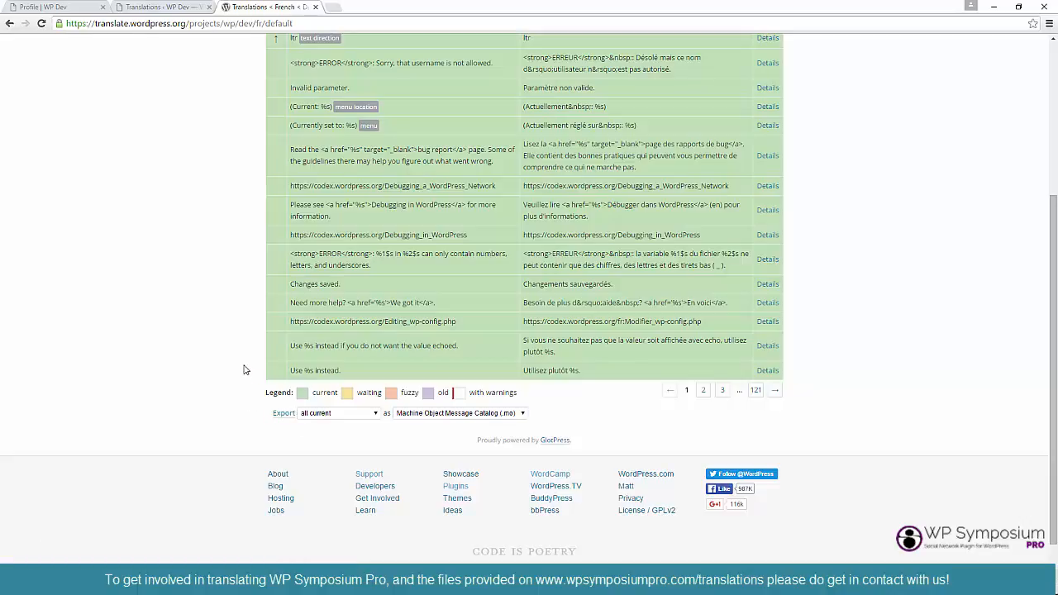
right_click(136, 558)
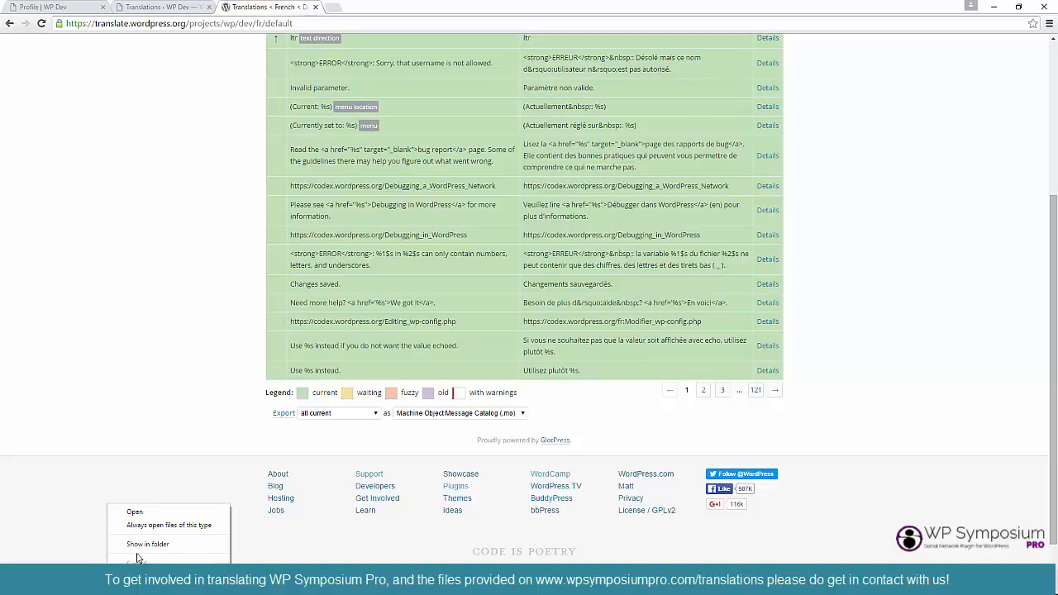
left_click(136, 543)
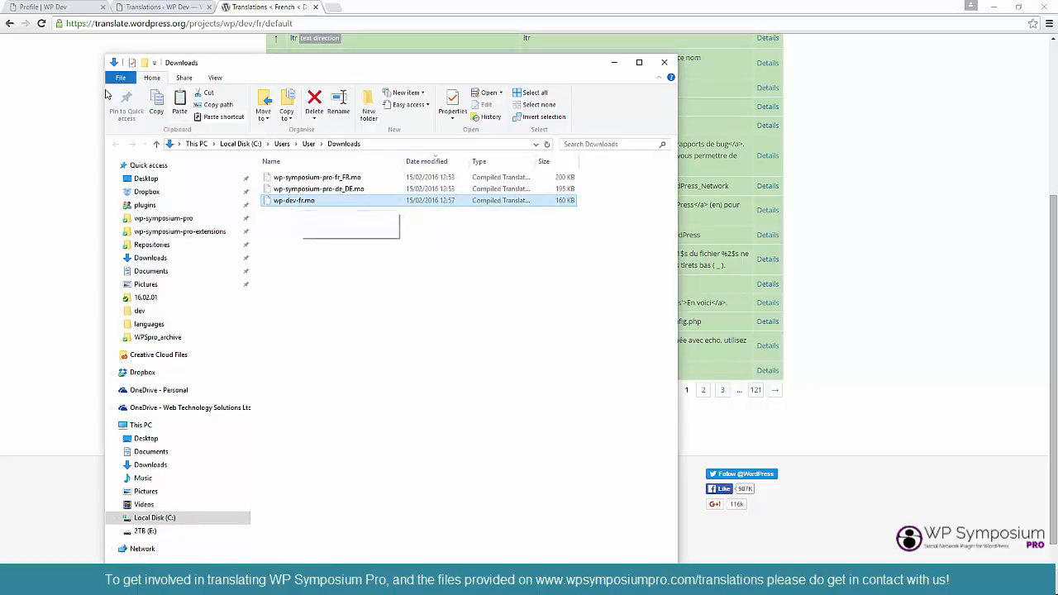
Return to the Codex guide on installing WordPress in your language and highlight the instruction to create a /languages folder in /wp-content.
left_click(33, 43)
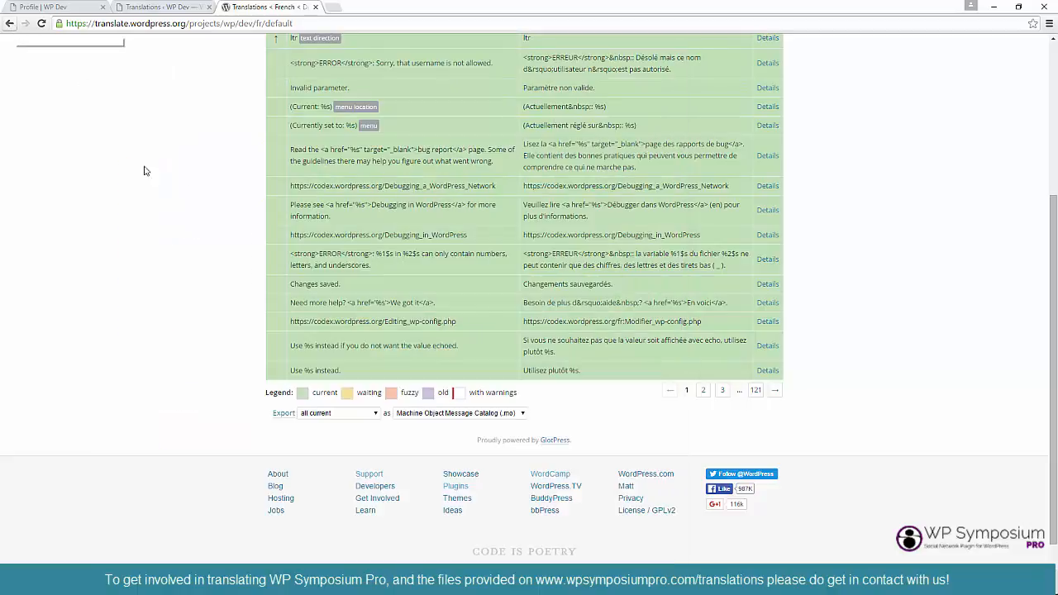
left_click(10, 24)
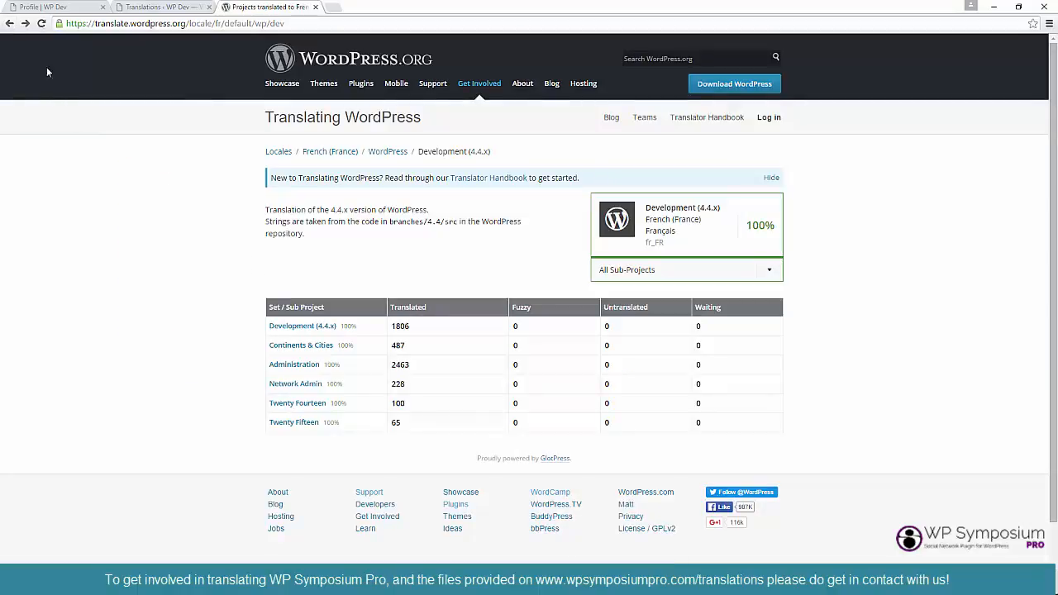
left_click(25, 23)
scroll(189, 240, "up", 12)
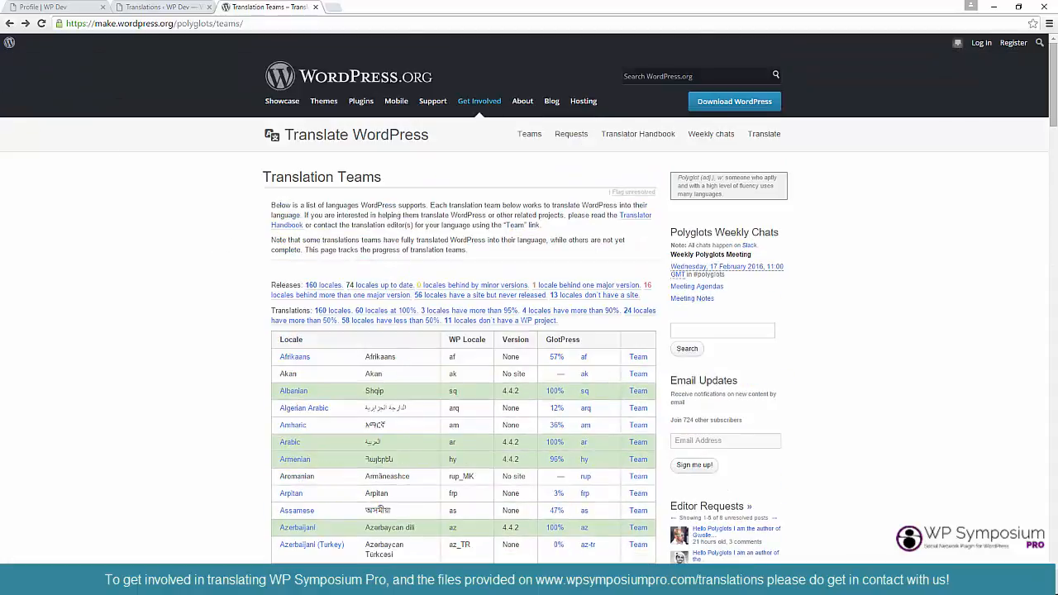
left_click(10, 23)
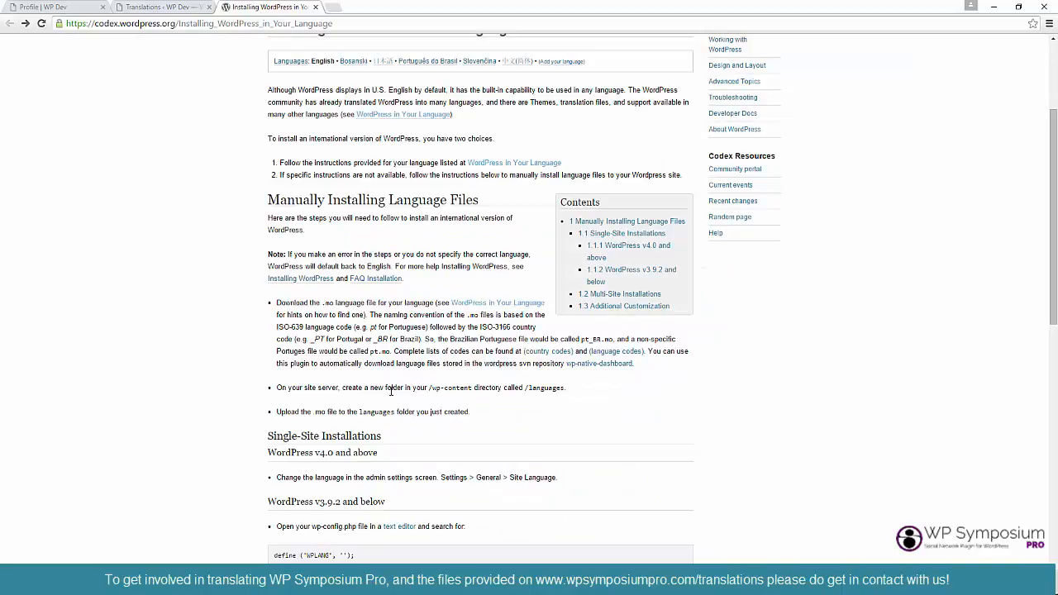
left_click_drag(577, 394, 275, 388)
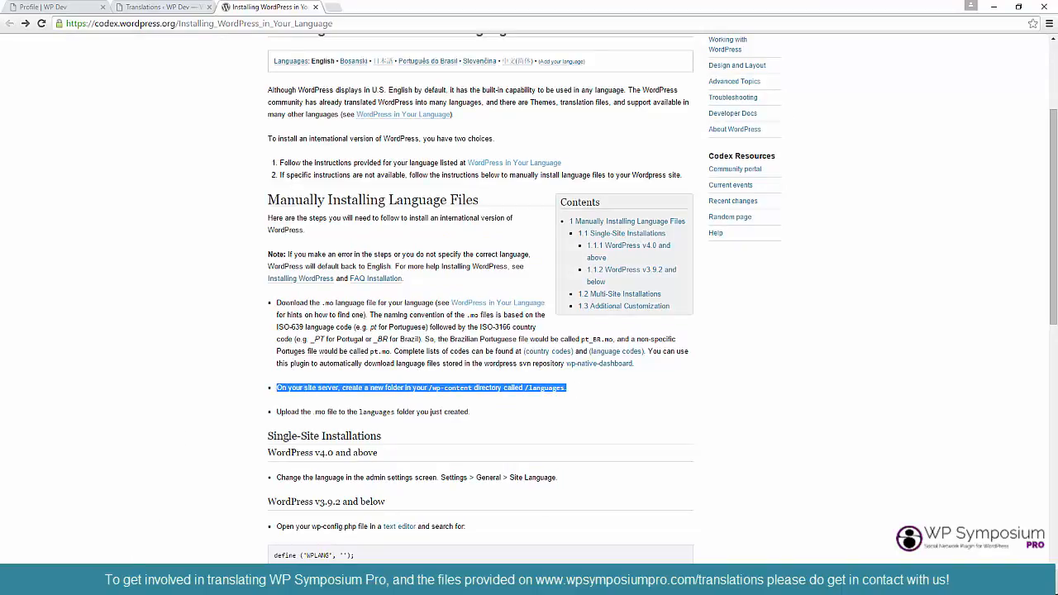
Show the downloaded French file in its folder and copy wp-dev-fr.mo.
left_click(113, 580)
left_click(143, 548)
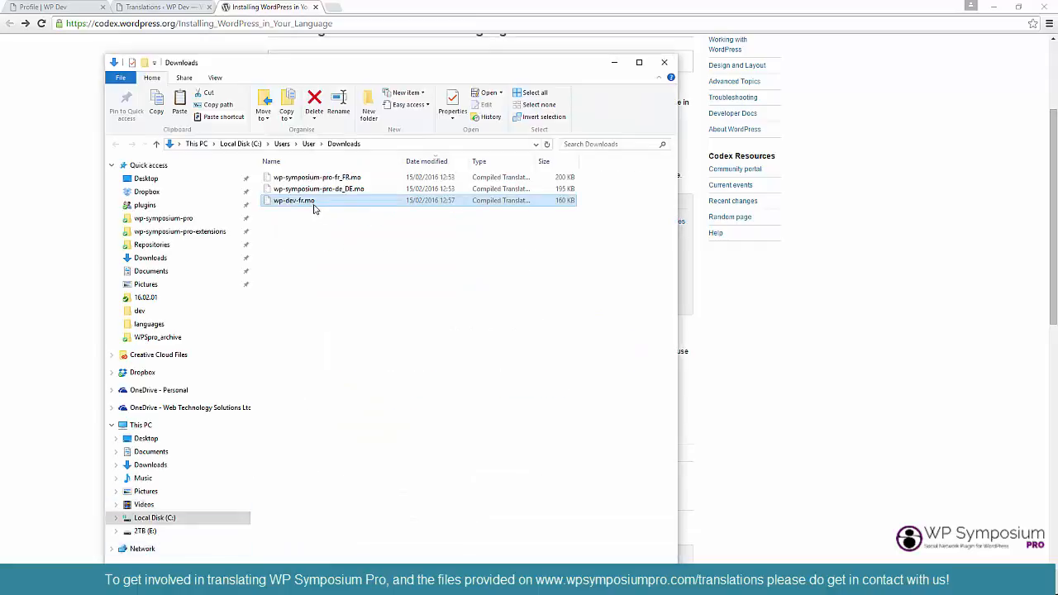
right_click(314, 208)
left_click(367, 339)
Open the dev site's wp-content\languages folder and highlight the wp-content\languages part of its path.
left_click(190, 205)
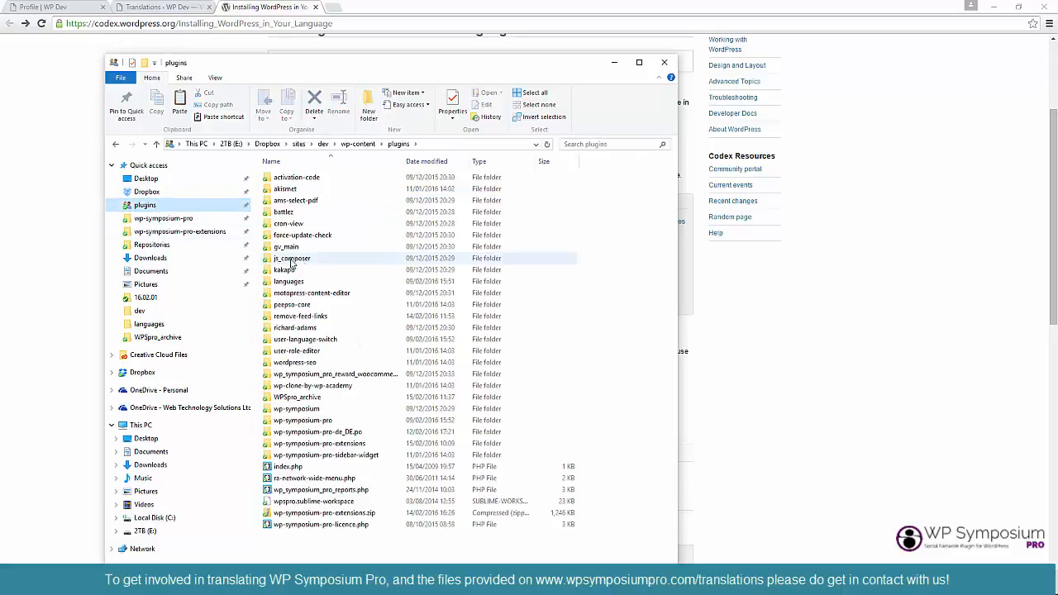
left_click(357, 144)
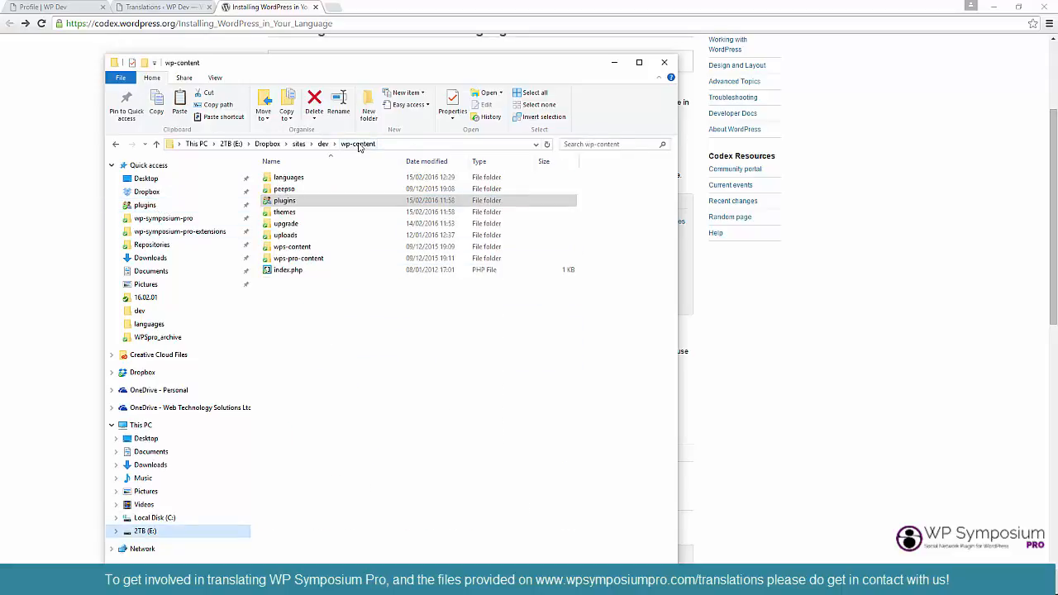
double_click(297, 179)
left_click(397, 144)
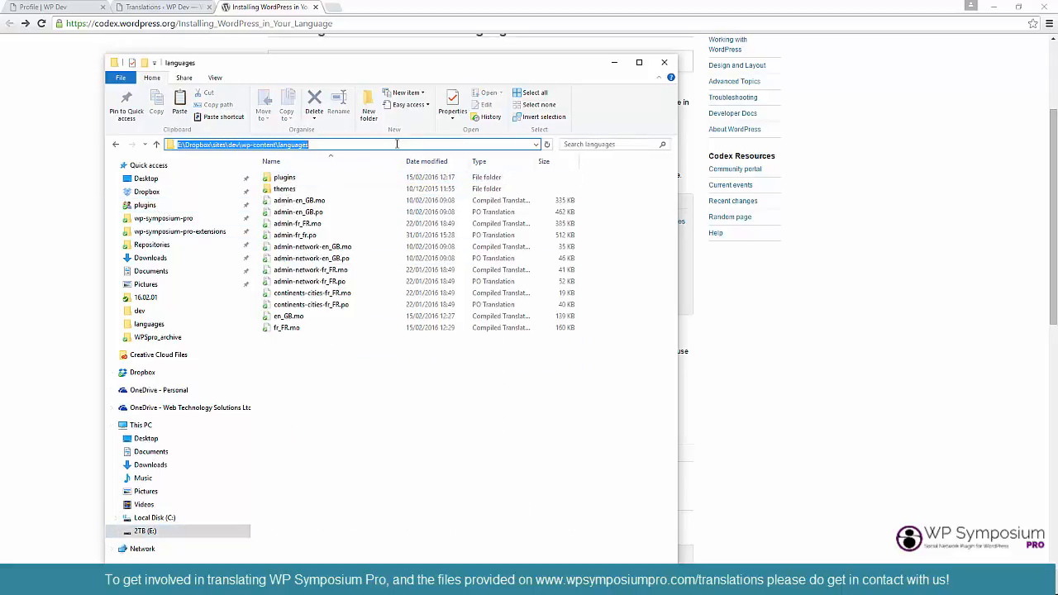
left_click(254, 145)
left_click_drag(242, 144, 317, 142)
left_click(311, 367)
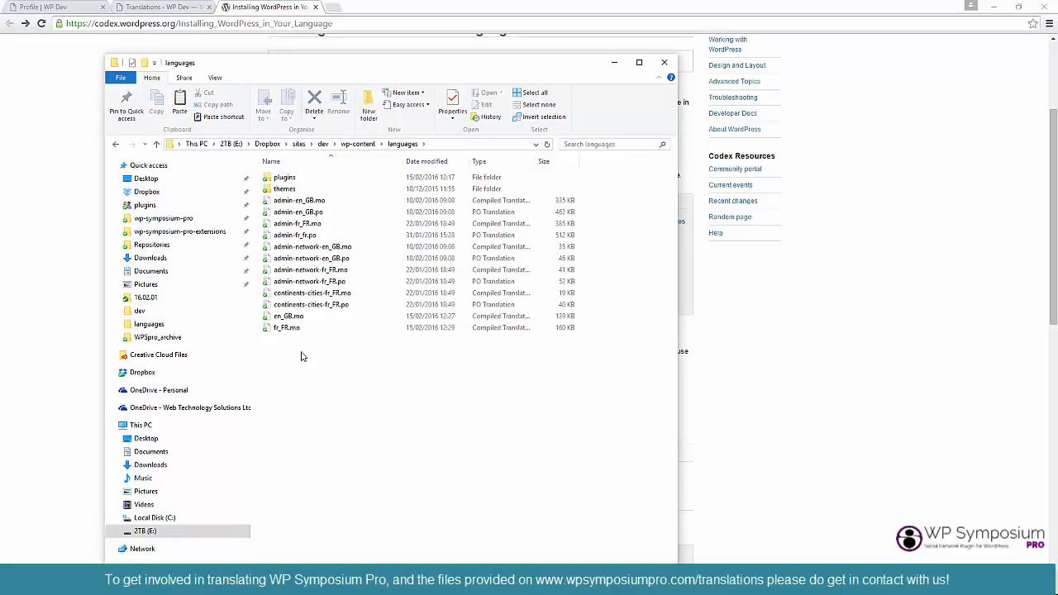
Examine the name of the existing fr_FR.mo file in the languages folder.
right_click(301, 356)
left_click(289, 329)
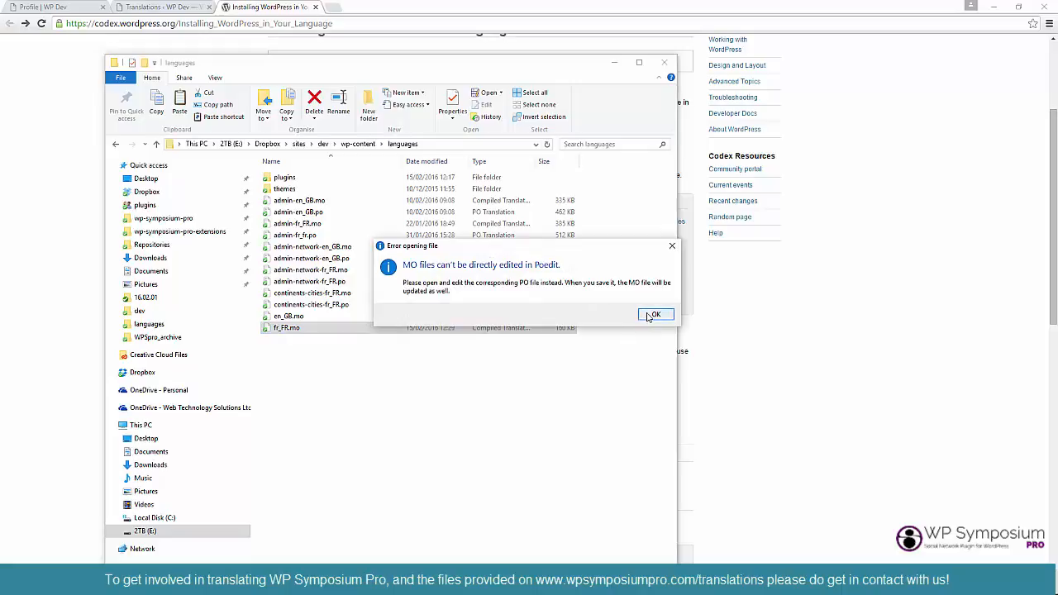
left_click(655, 315)
left_click(285, 331)
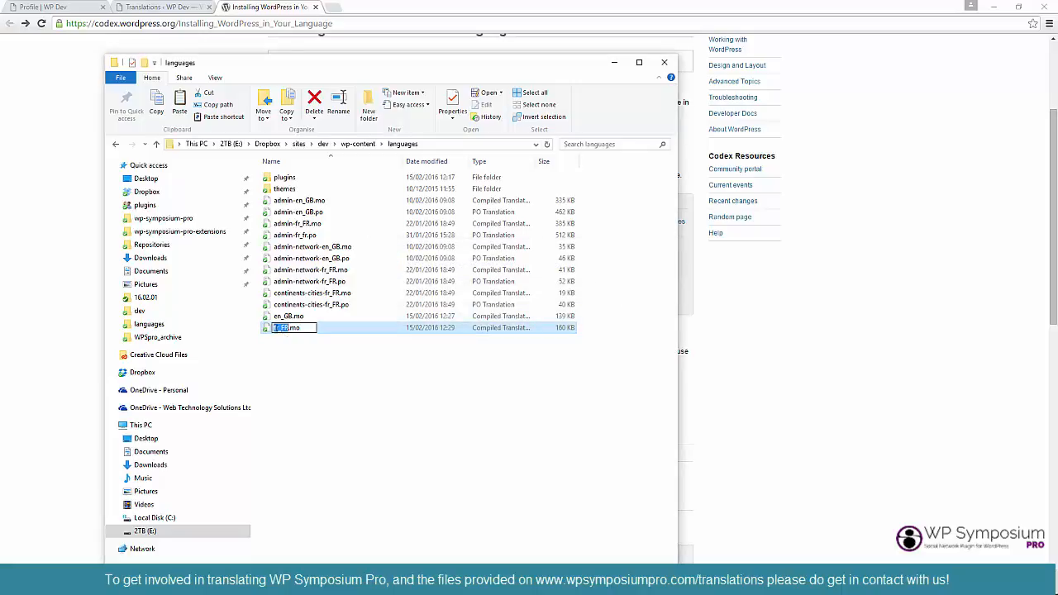
left_click(312, 364)
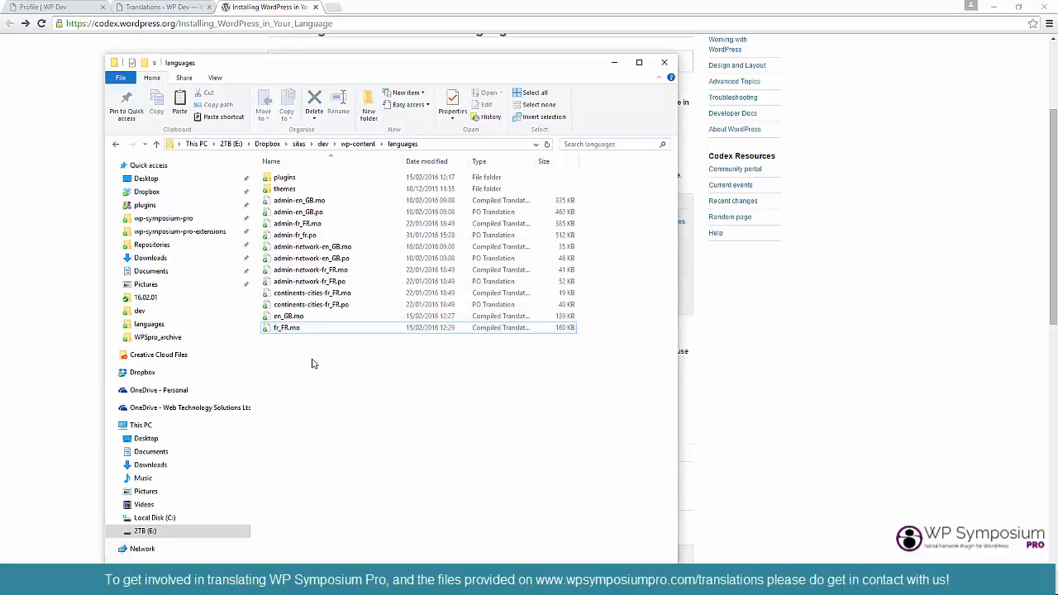
Follow the Codex guide's WordPress in Your Language link, find German, locale de_DE, and open its Development (4.4.x) translations.
left_click(67, 175)
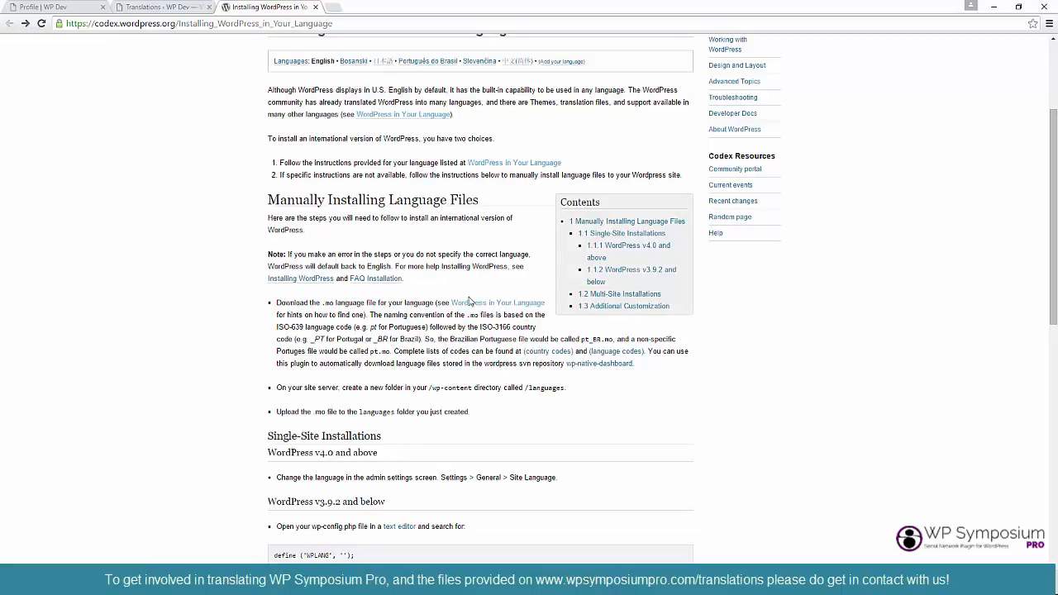
left_click(472, 303)
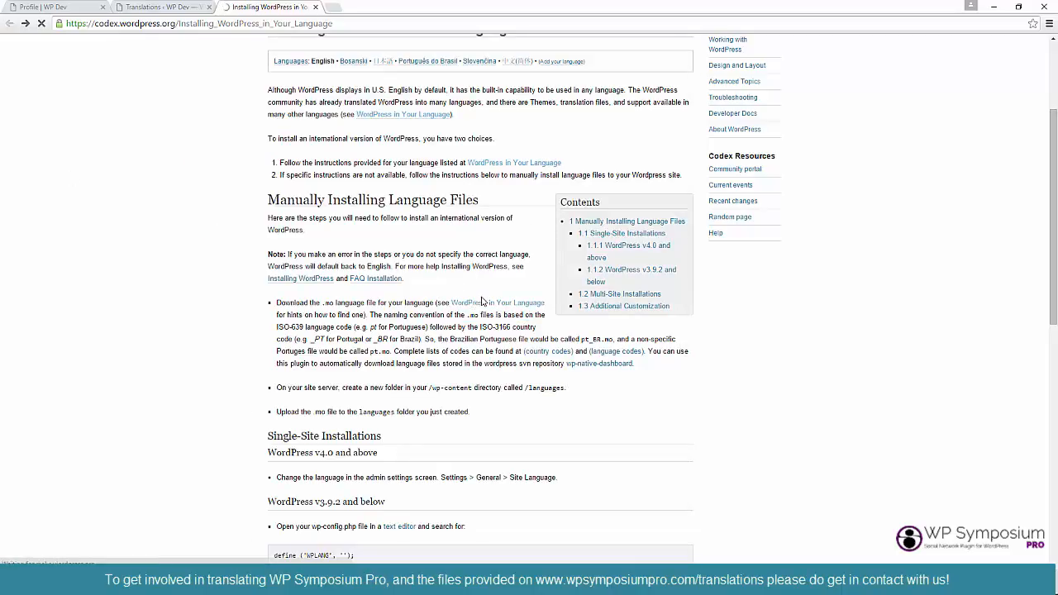
scroll(405, 283, "down", 9)
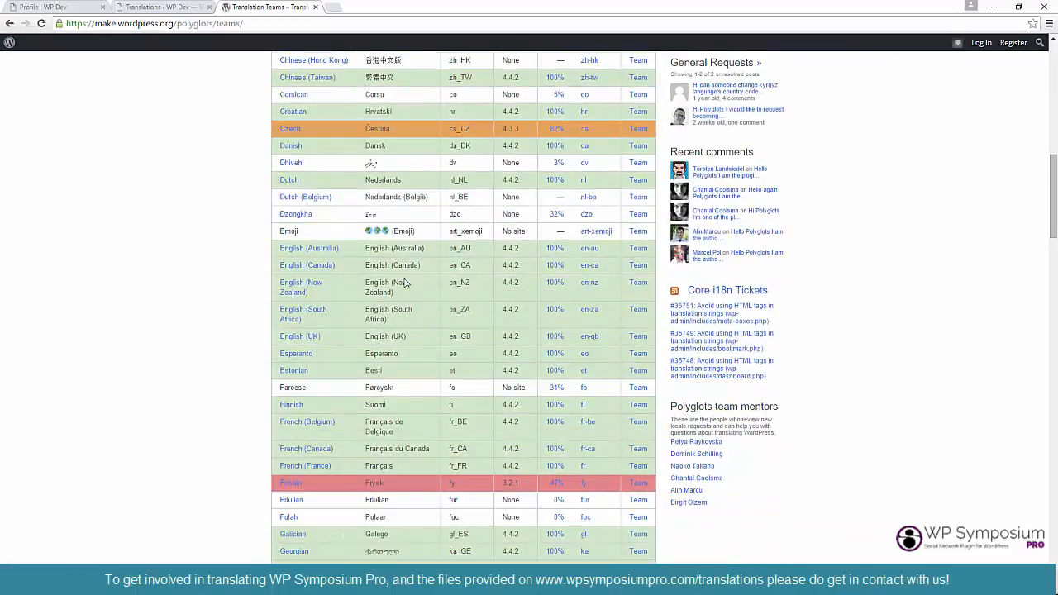
scroll(405, 283, "down", 3)
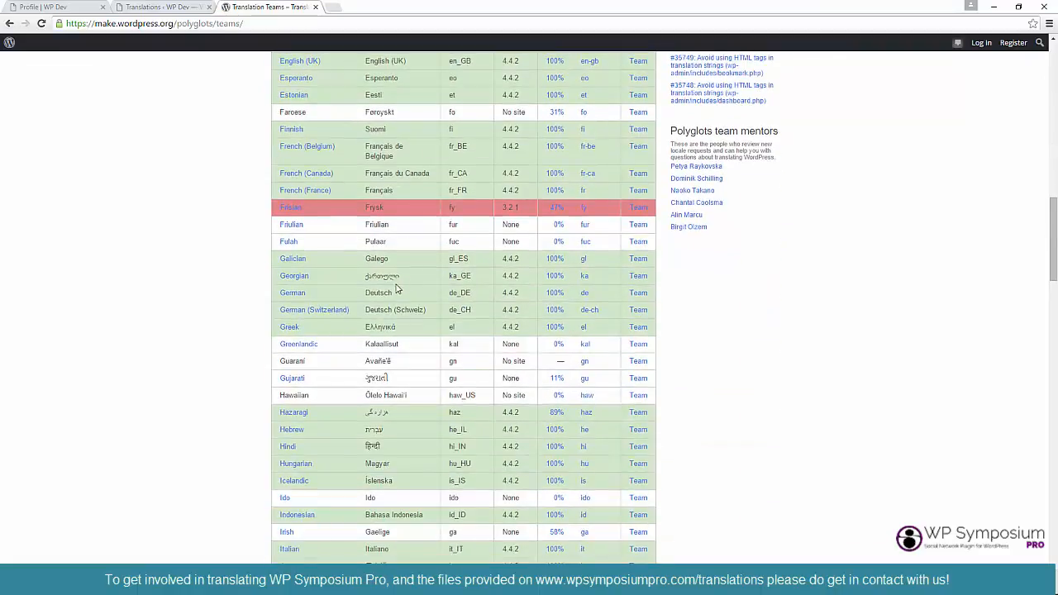
left_click_drag(474, 293, 451, 293)
left_click(555, 293)
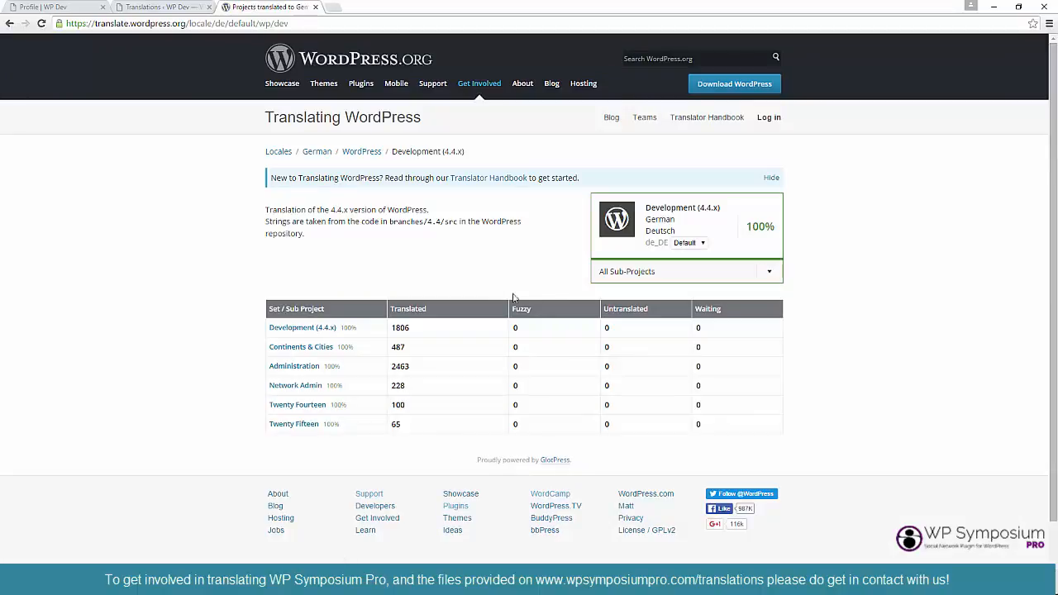
left_click(322, 328)
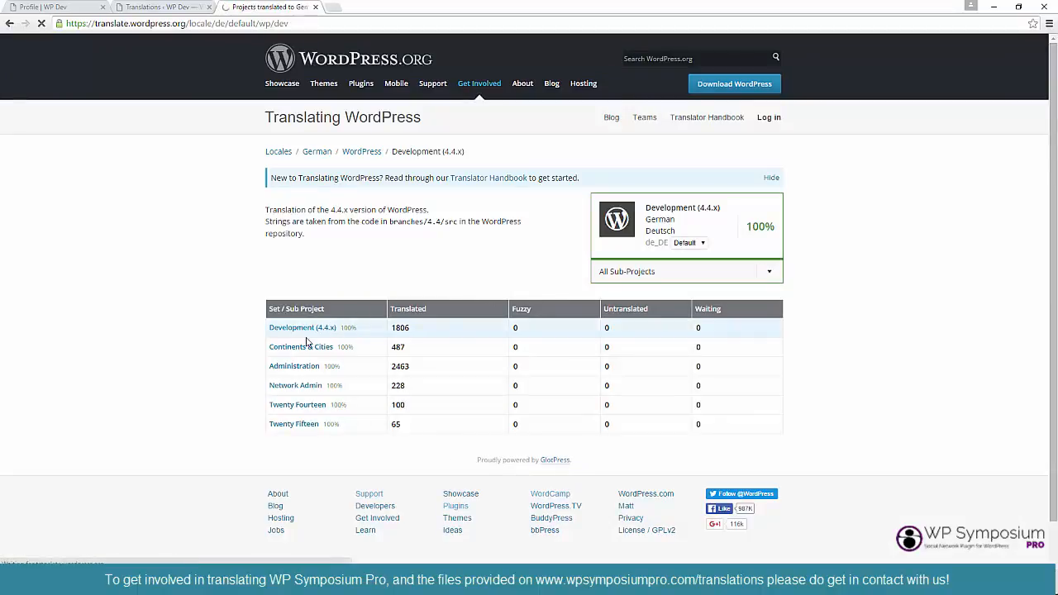
Export all current German translations as a Machine Object Message Catalog (.mo) and show the downloaded file in its folder.
scroll(232, 402, "down", 8)
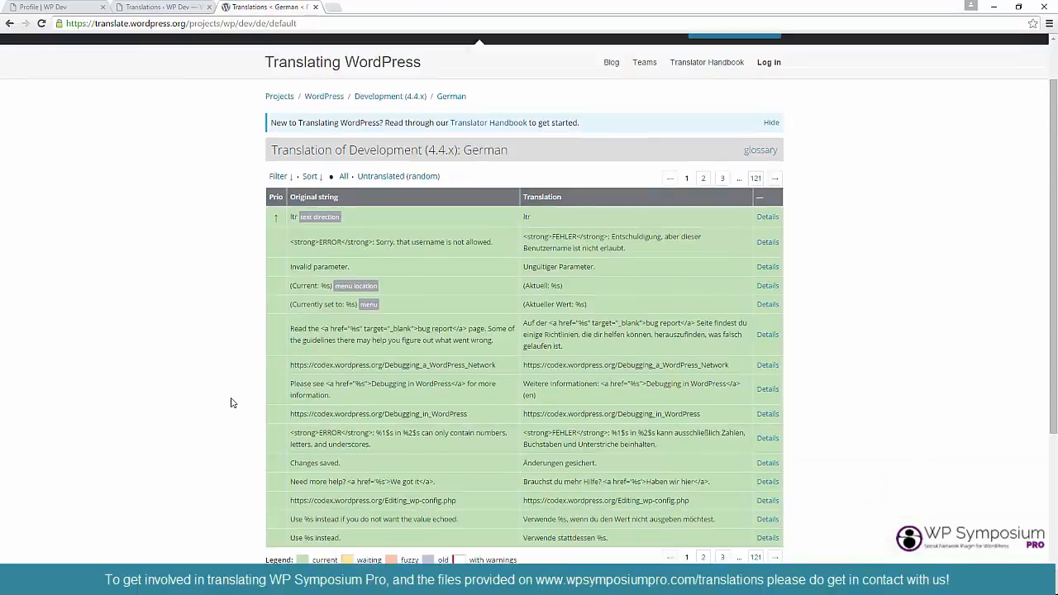
left_click(455, 390)
left_click(480, 407)
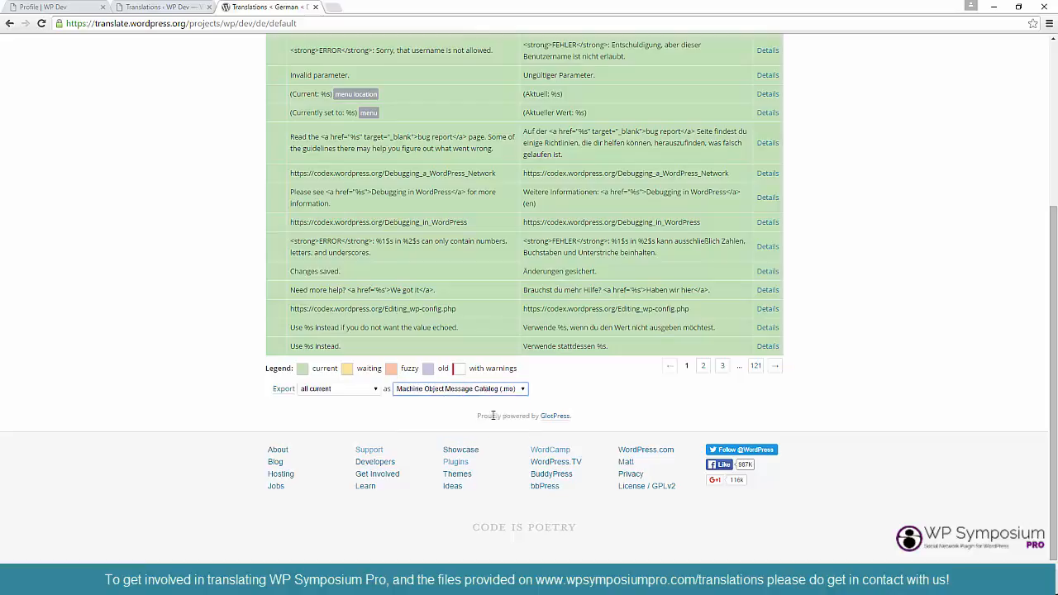
left_click(284, 390)
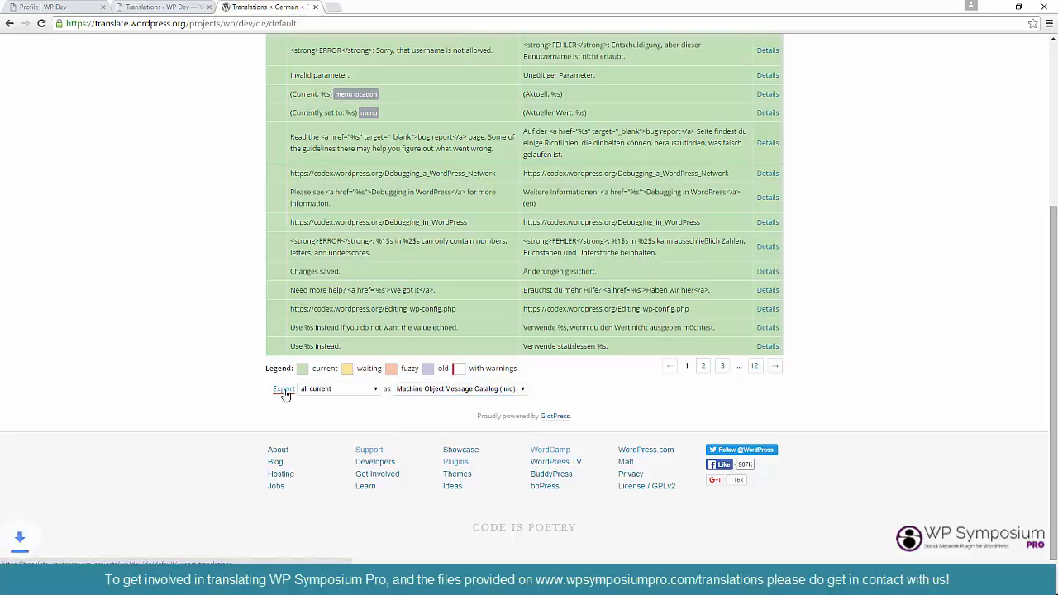
left_click(113, 580)
left_click(142, 545)
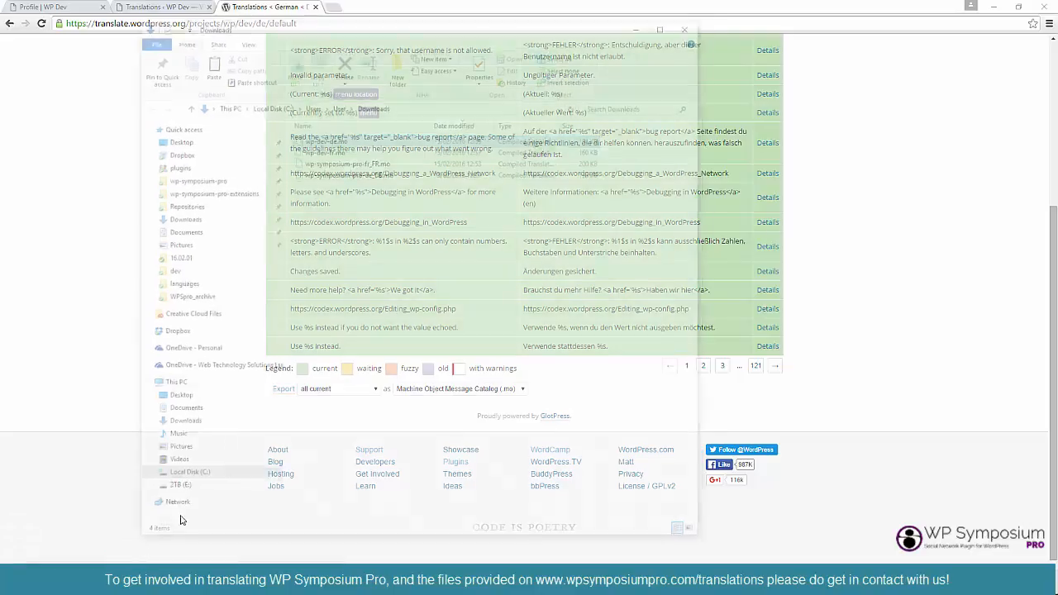
Copy wp-dev-de.mo from Downloads into the dev site's wp-content\languages folder, highlighting the destination path.
right_click(319, 136)
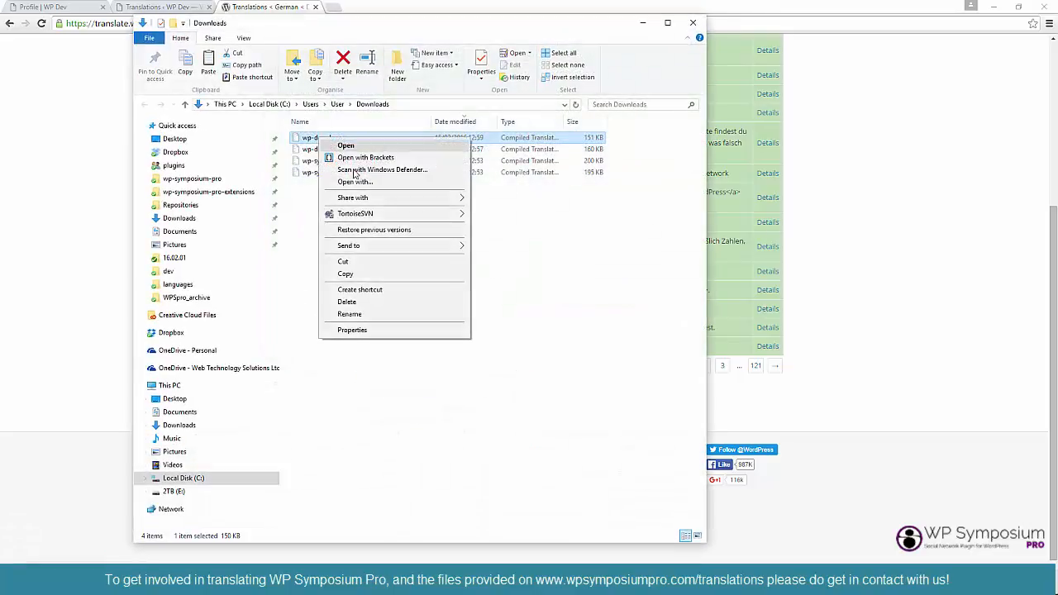
left_click(354, 278)
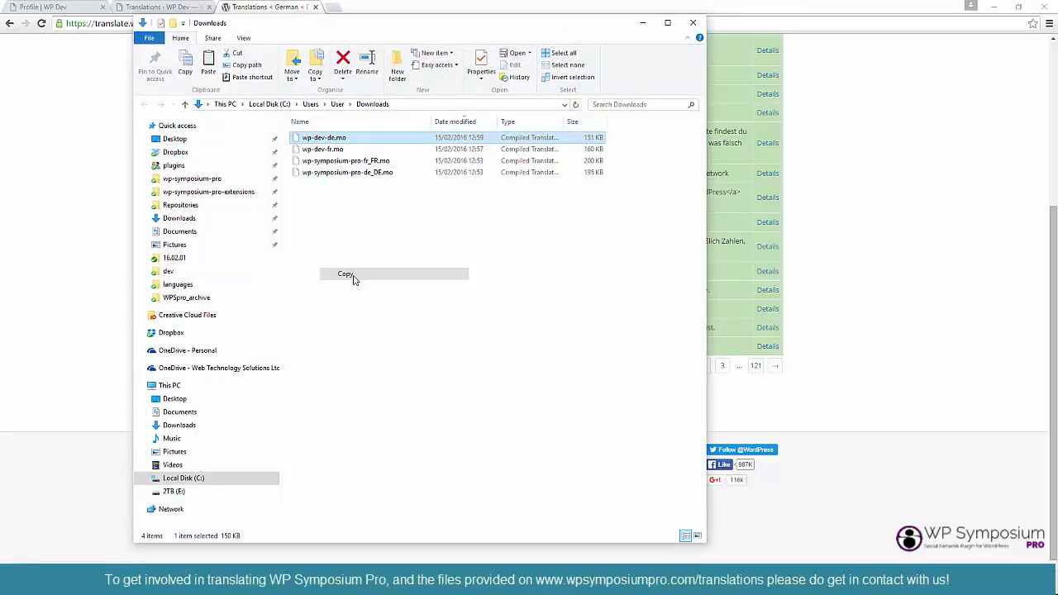
left_click(174, 165)
left_click(386, 104)
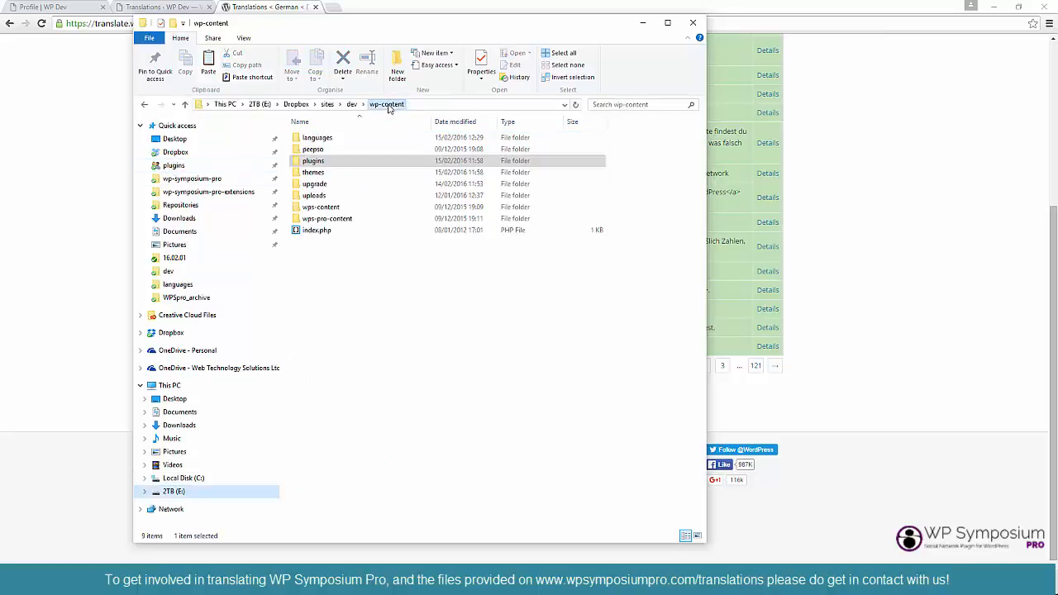
double_click(318, 137)
left_click(355, 104)
left_click(353, 104)
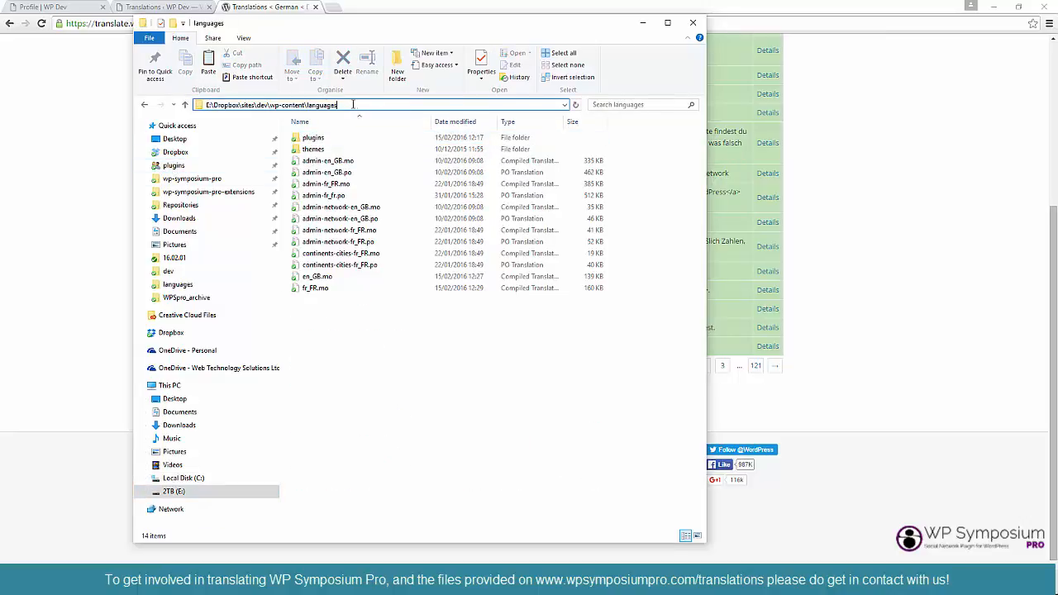
left_click_drag(318, 105, 270, 105)
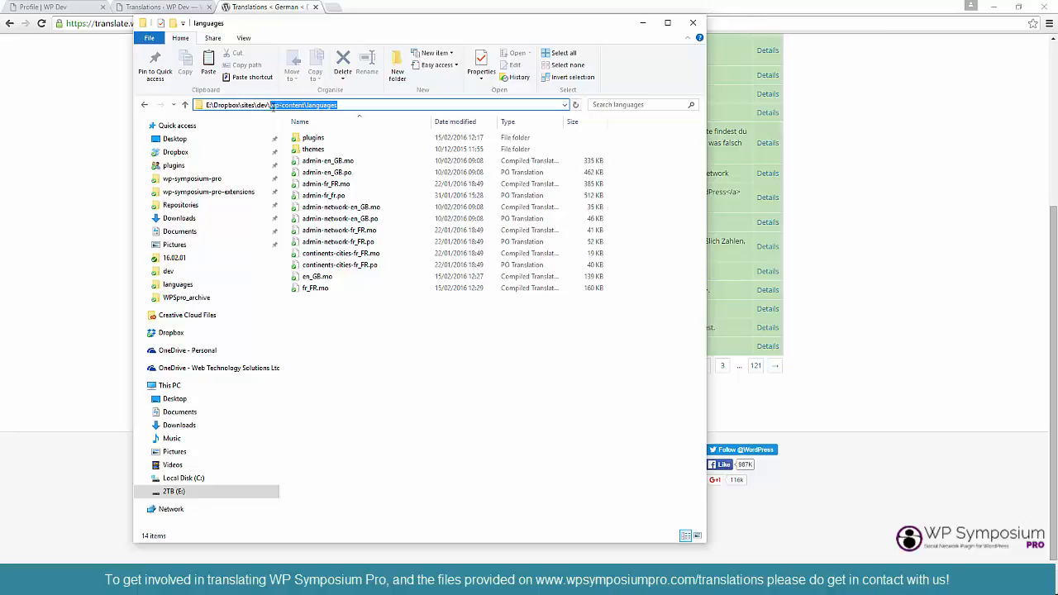
left_click(381, 314)
right_click(339, 335)
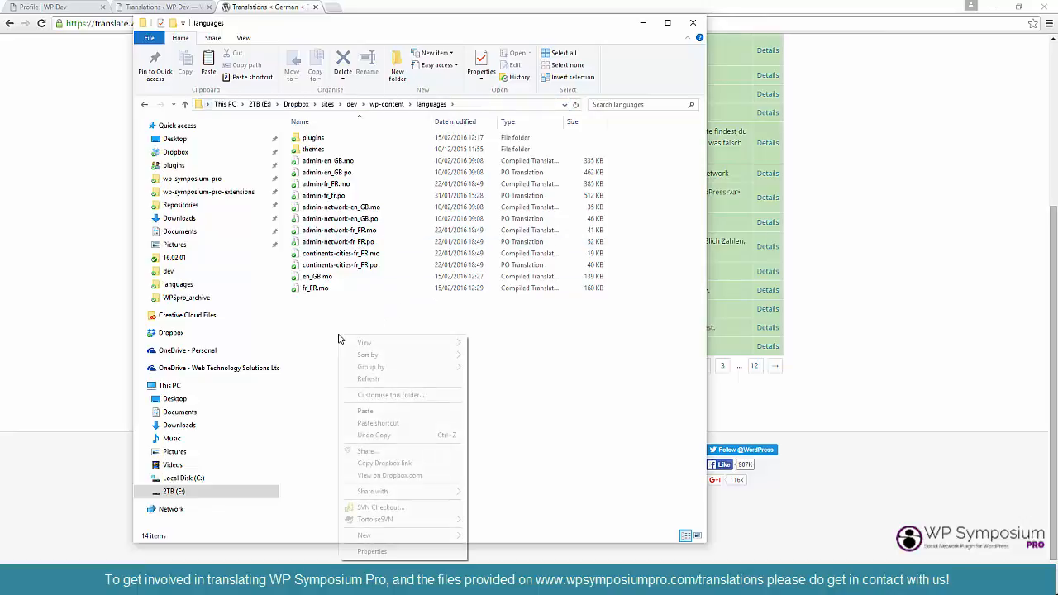
left_click(368, 411)
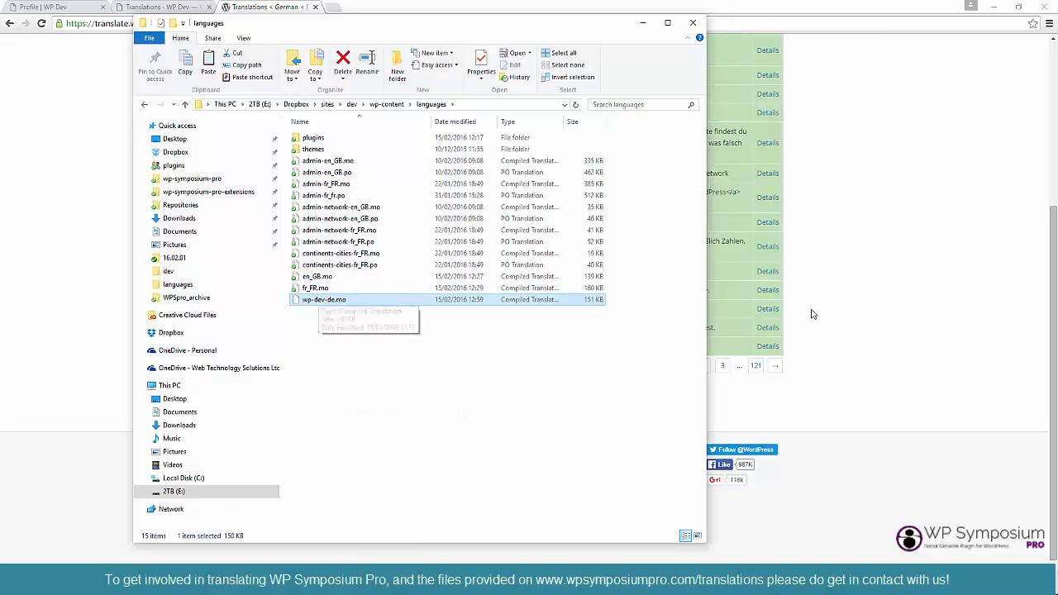
Narrow the languages folder window, copy the German locale code de_DE from the translation teams list, and return to the folder.
left_click_drag(707, 87, 487, 98)
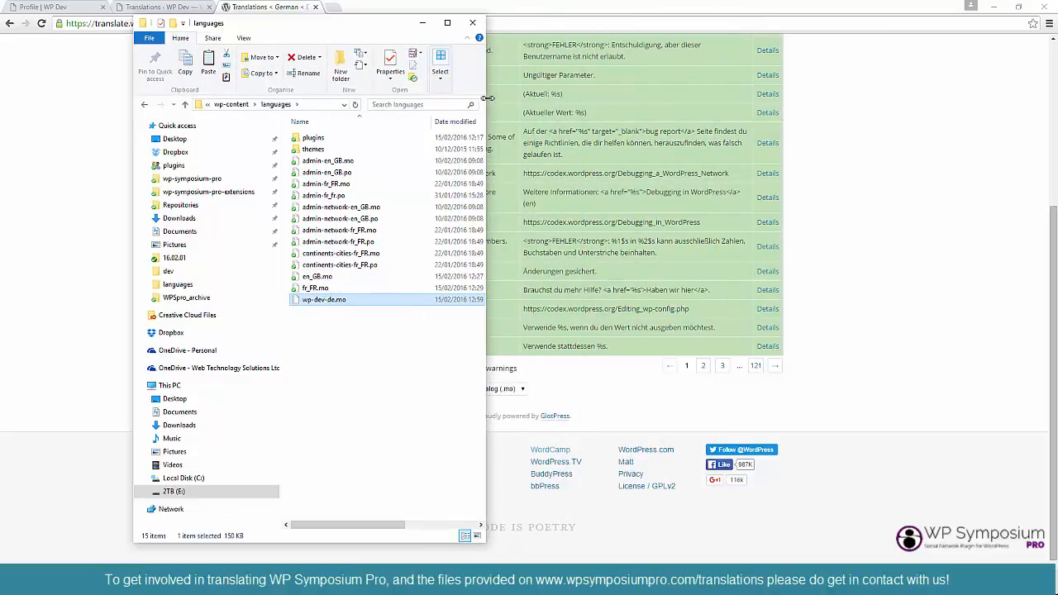
left_click(908, 172)
left_click(10, 23)
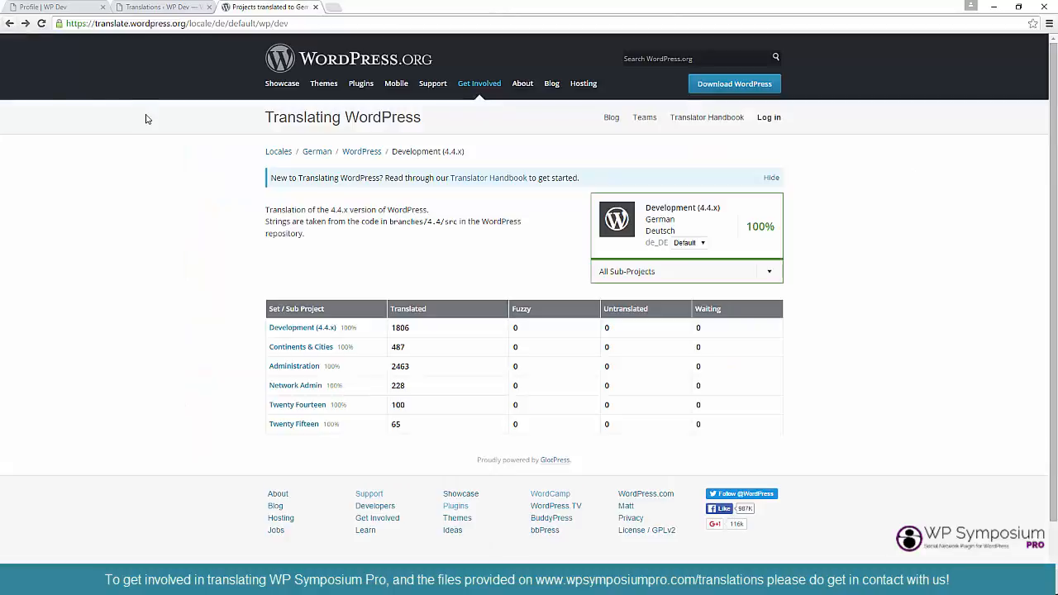
left_click(10, 23)
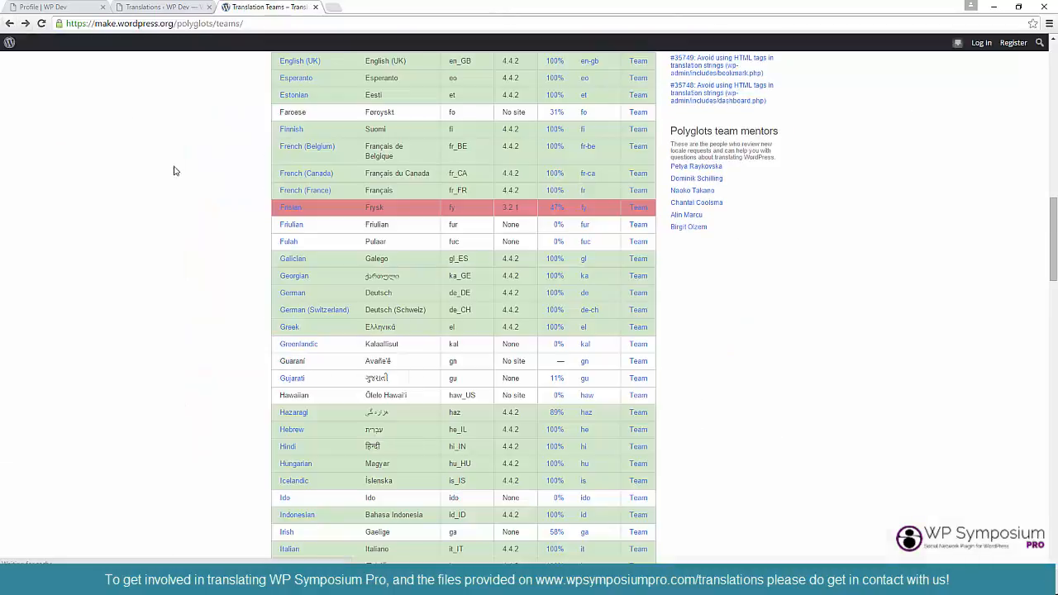
left_click_drag(478, 296, 448, 295)
key("ctrl+c")
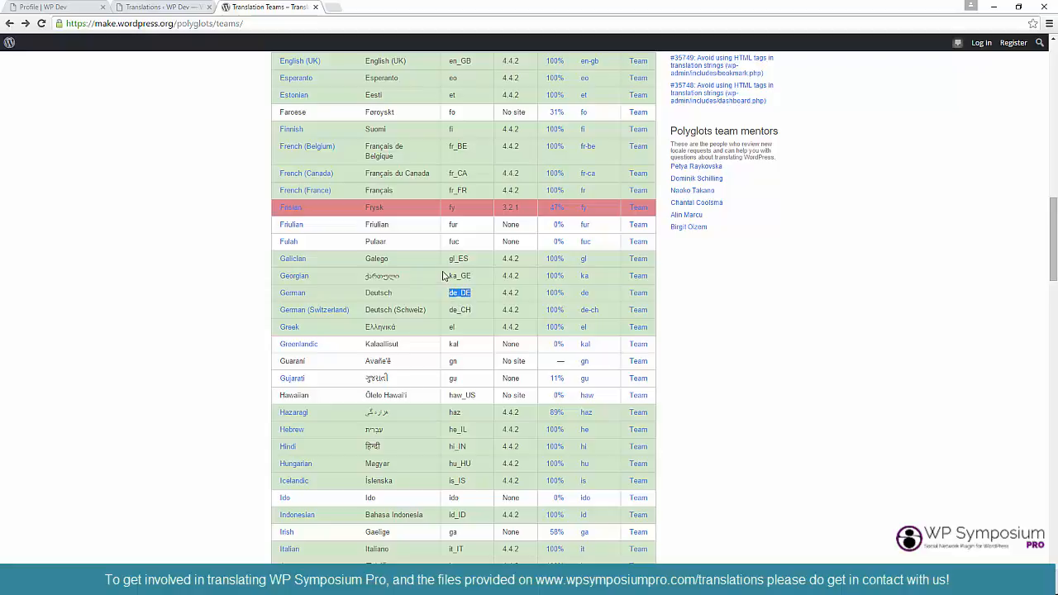
key("alt+Tab")
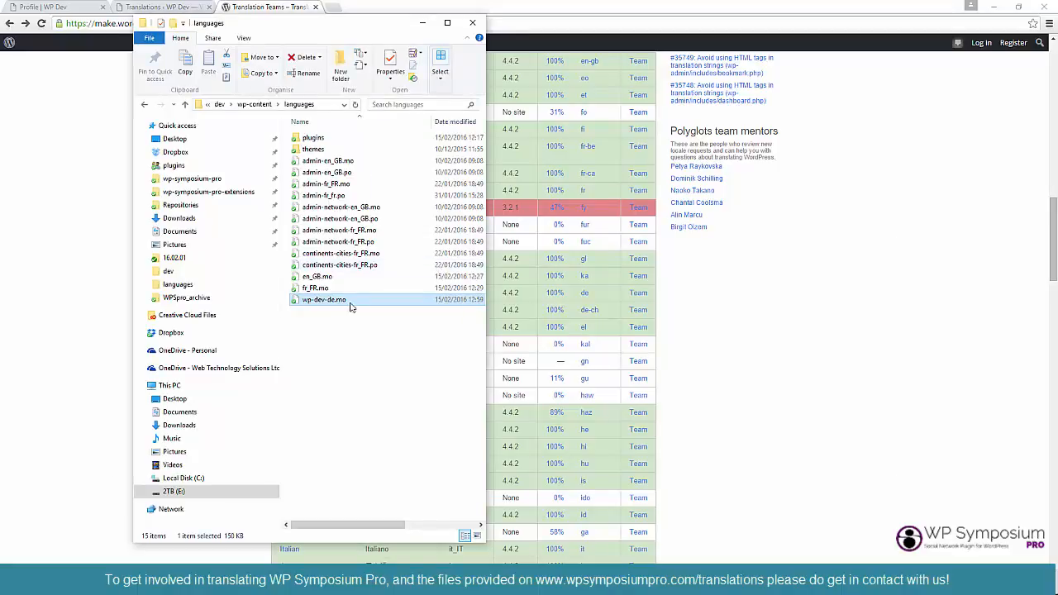
Rename wp-dev-de.mo in the languages folder to de_DE.mo, using the copied German locale code.
key("F2")
key("ctrl+v")
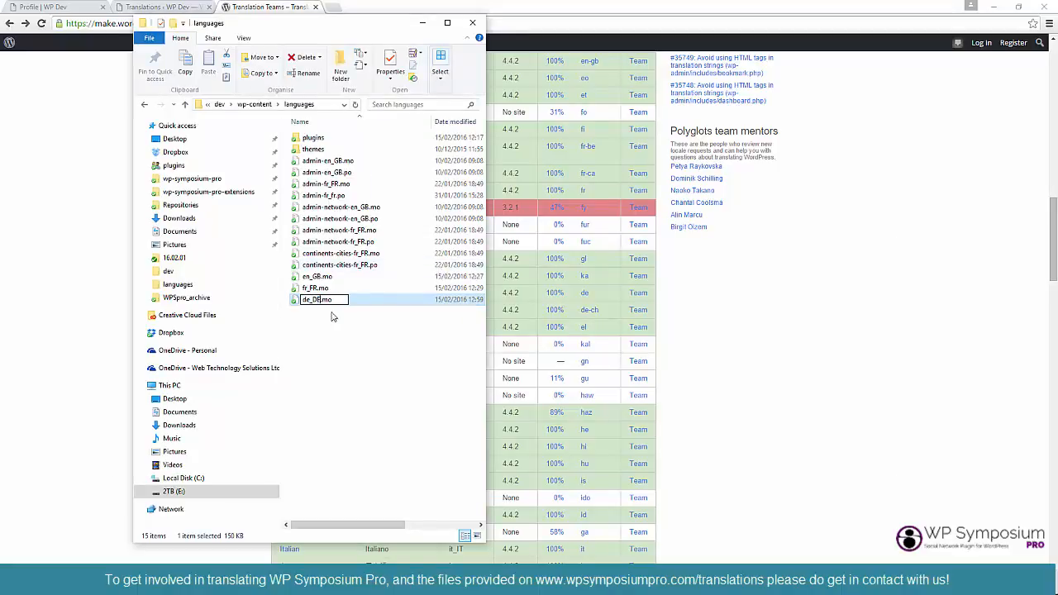
left_click(338, 330)
left_click(315, 280)
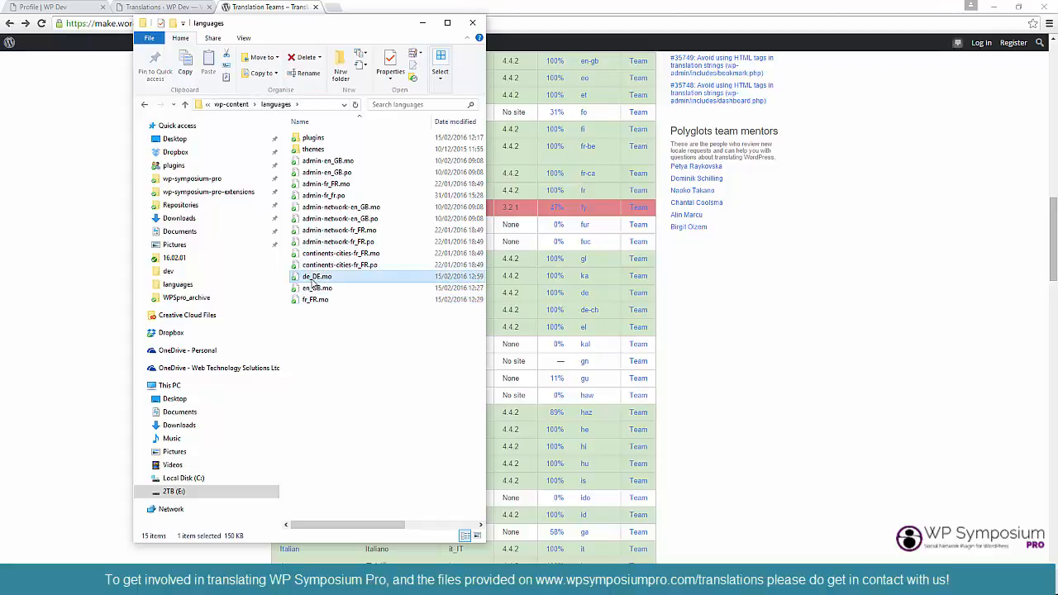
key("F2")
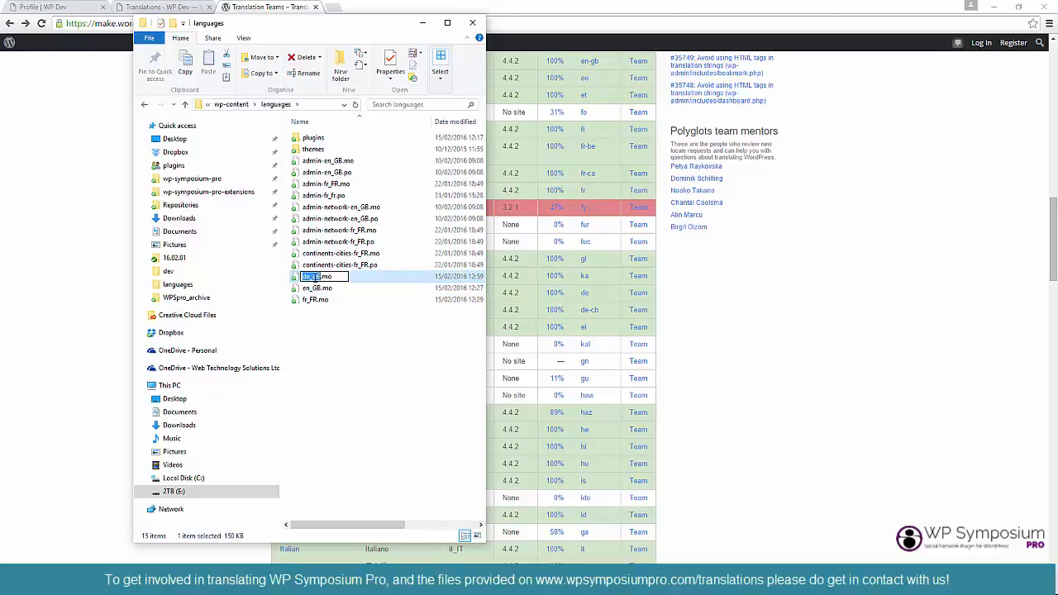
key("Return")
Compare the German locale code de_DE across the translation teams list, the plugin's user language list and the file names in the languages folder.
left_click(682, 252)
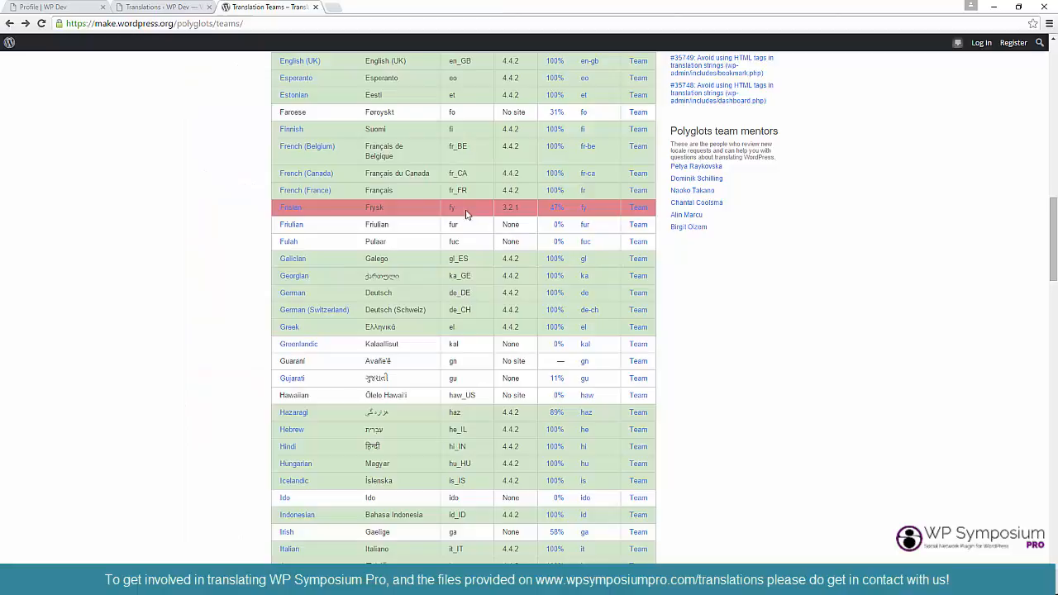
double_click(460, 292)
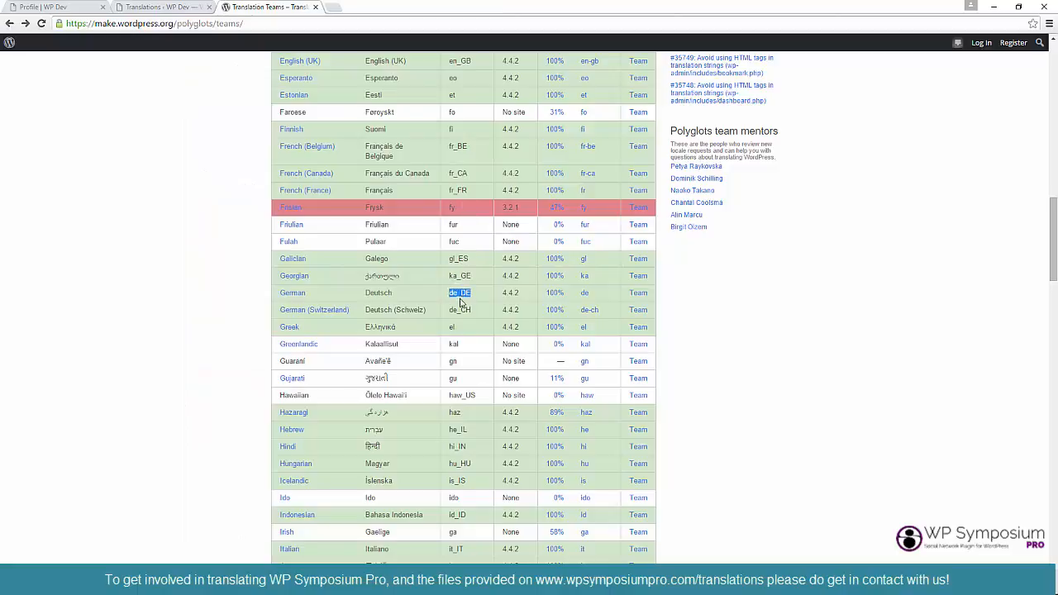
left_click(172, 8)
left_click_drag(140, 163, 166, 163)
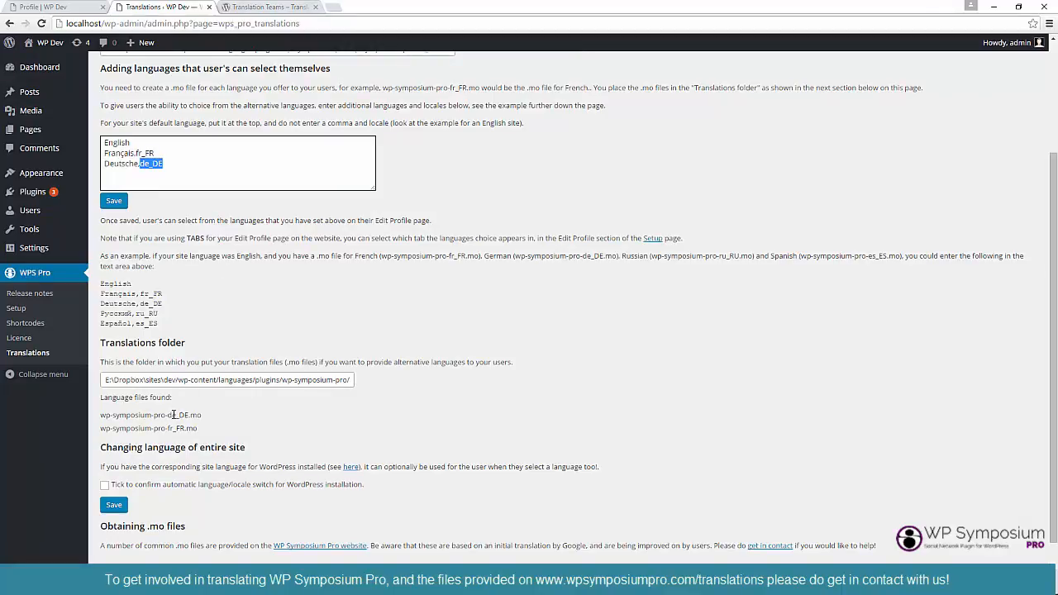
key("alt+Tab")
key("alt+Tab")
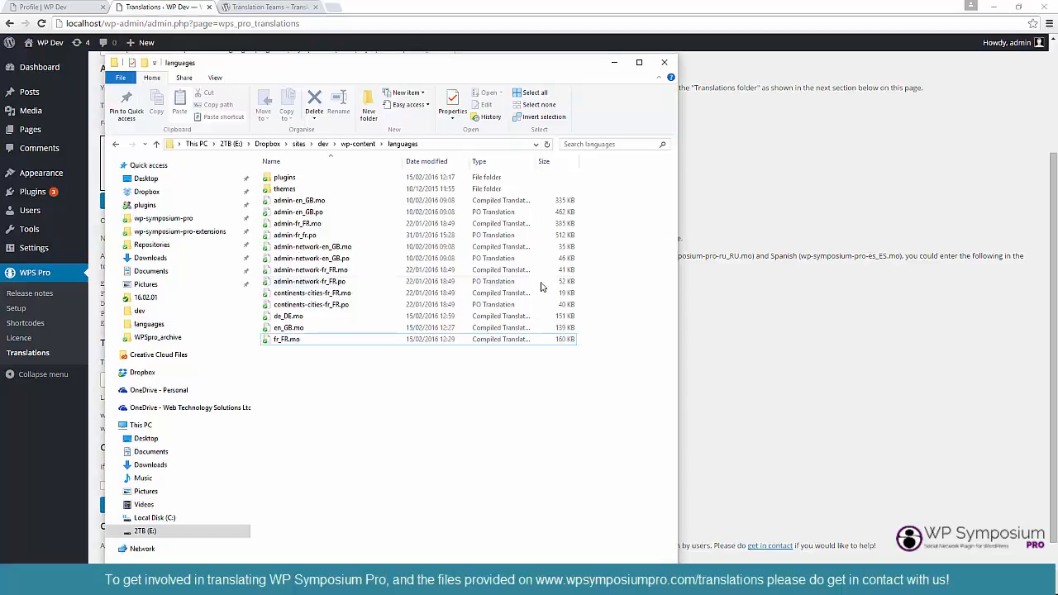
left_click(294, 341)
key("alt+Tab")
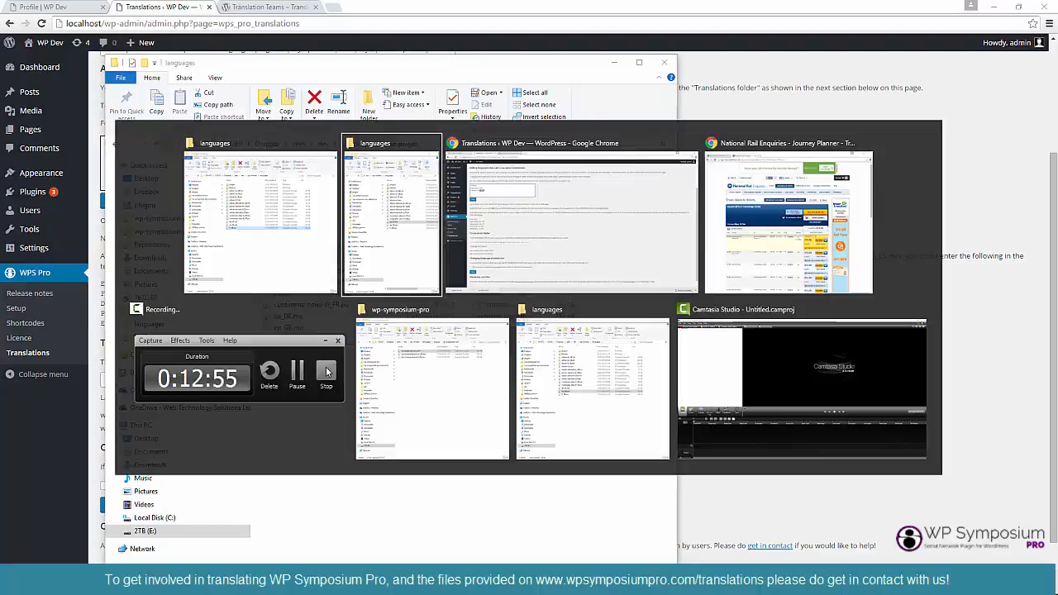
left_click(744, 296)
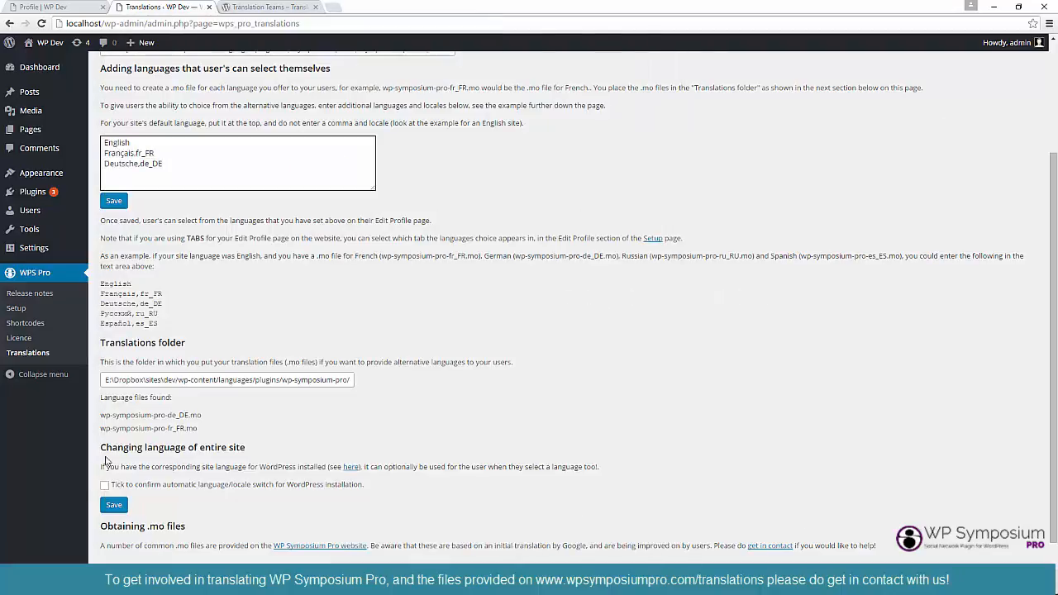
Enable automatic language/locale switching for the WordPress installation under Changing language of entire site and save the setting.
left_click_drag(101, 466, 606, 460)
left_click(425, 488)
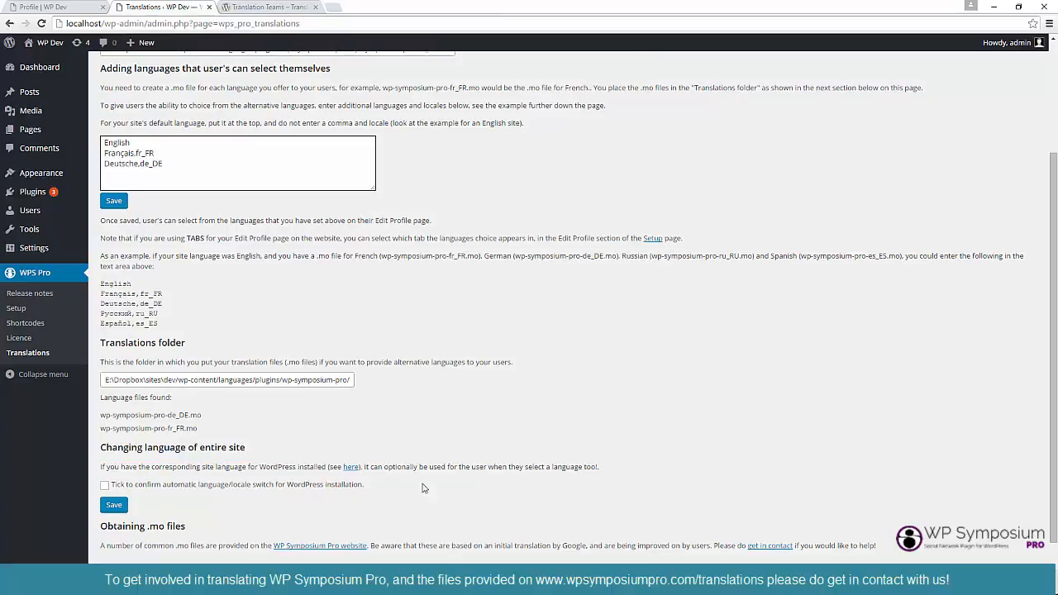
left_click(105, 486)
left_click(120, 505)
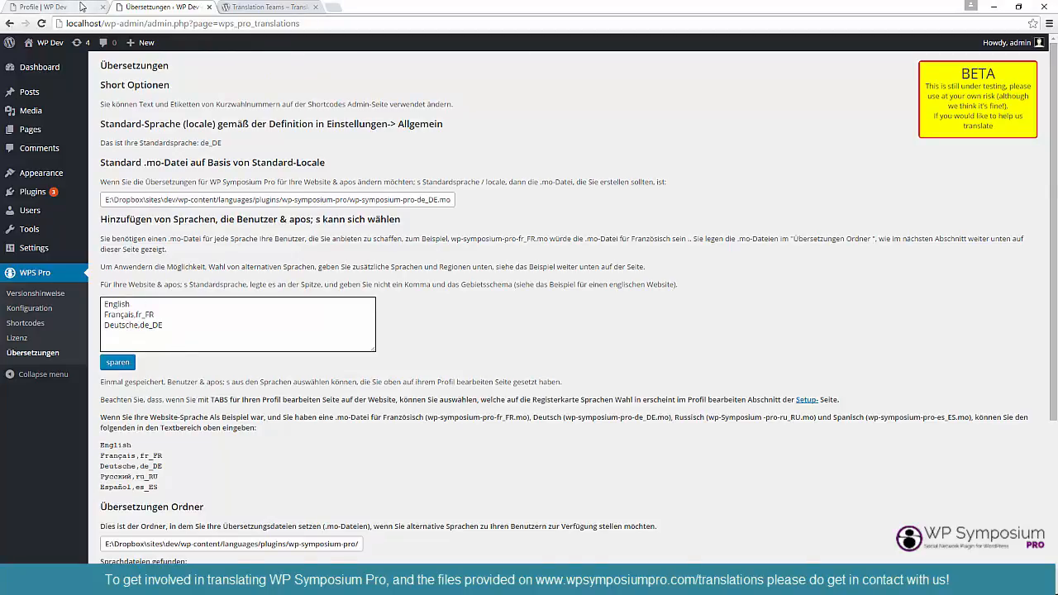
Reload the site's Profile page and examine the language of the sidebar headings for posts, comments and categories.
left_click(79, 7)
mouse_move(271, 162)
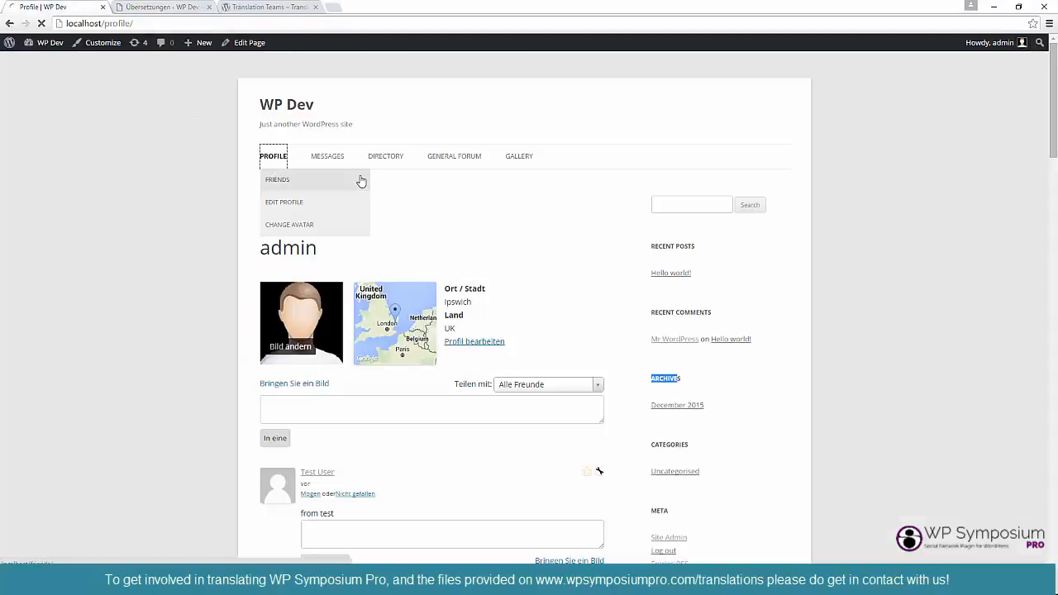
key("F5")
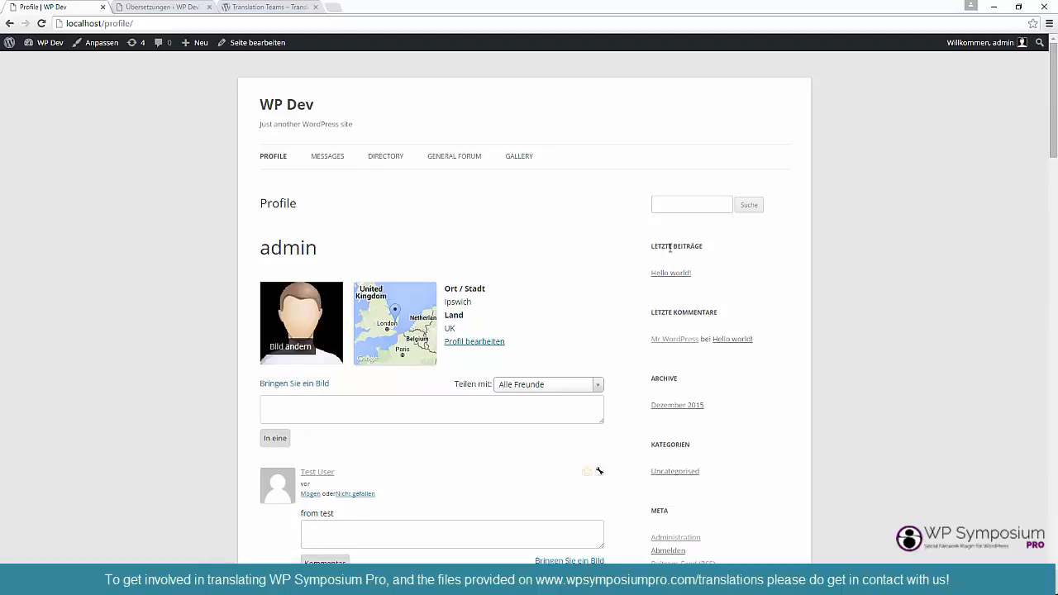
triple_click(669, 248)
left_click_drag(703, 312, 654, 313)
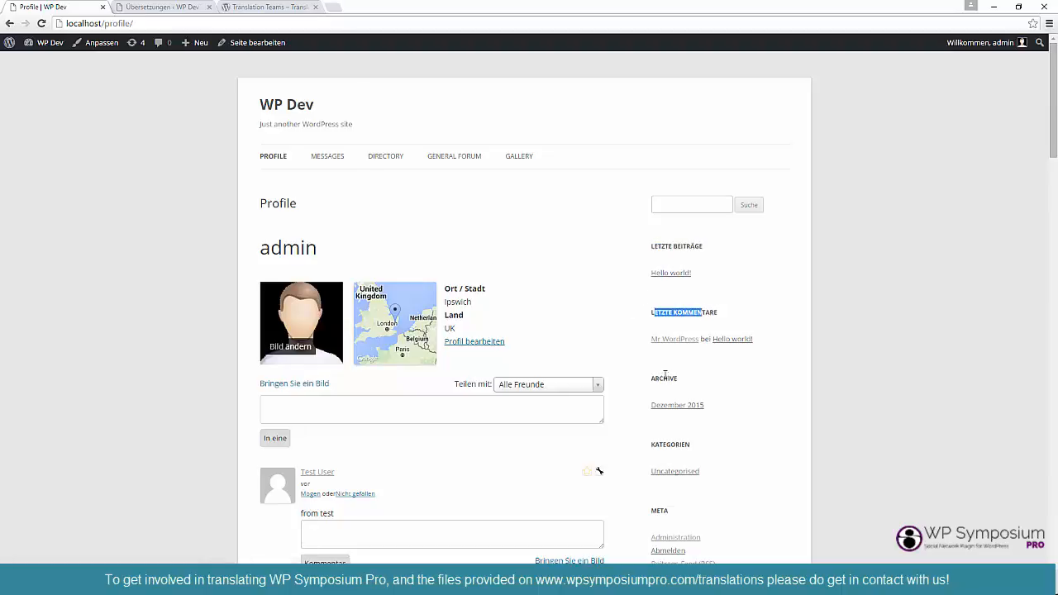
double_click(669, 444)
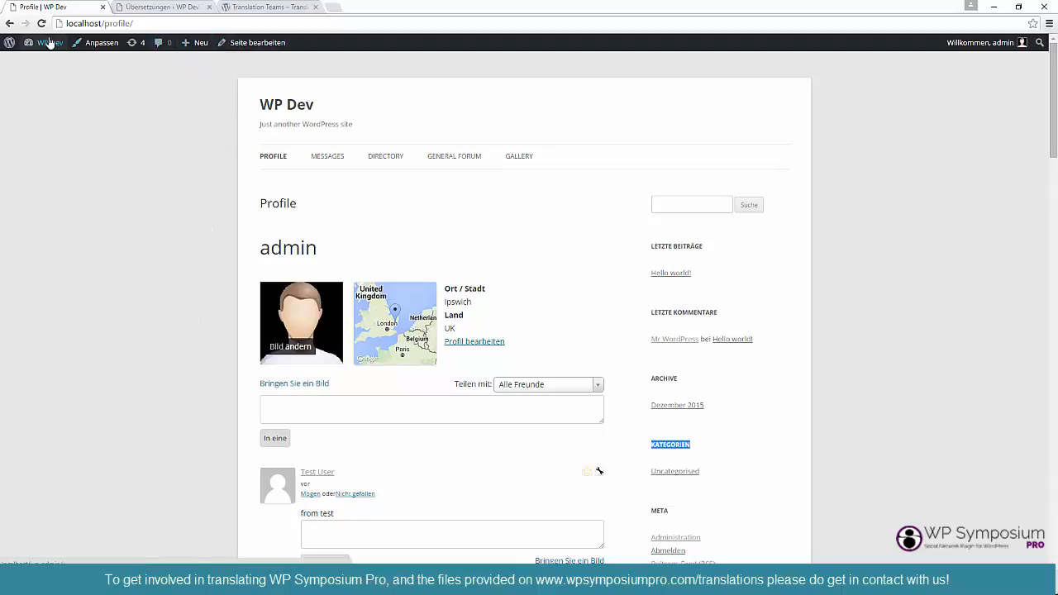
Change the language to Français in the Edit Profile language settings, update the profile and accept the page refresh.
mouse_move(47, 42)
left_click(281, 207)
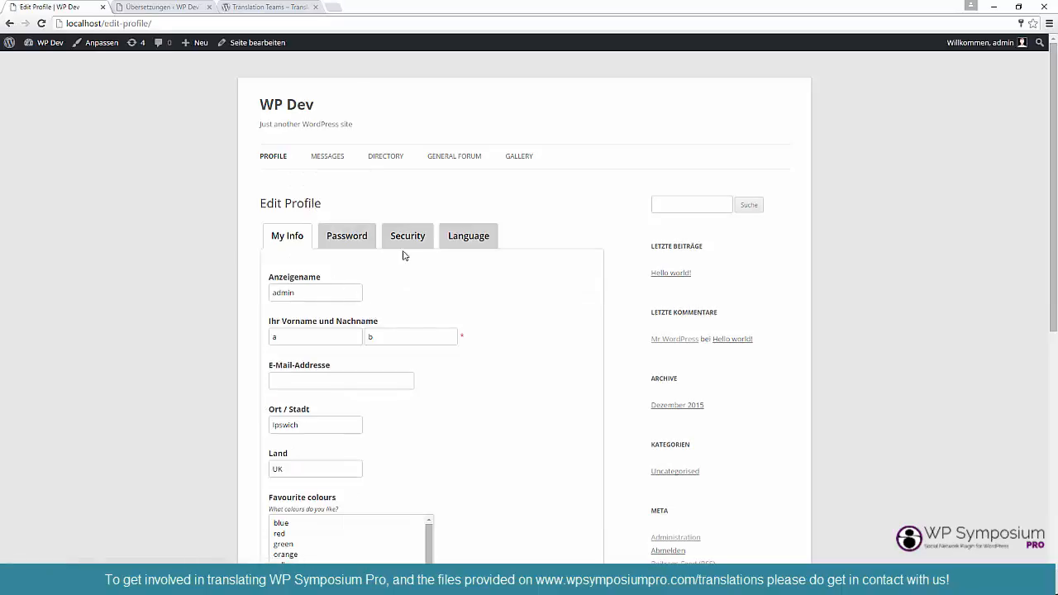
left_click(470, 242)
left_click(315, 294)
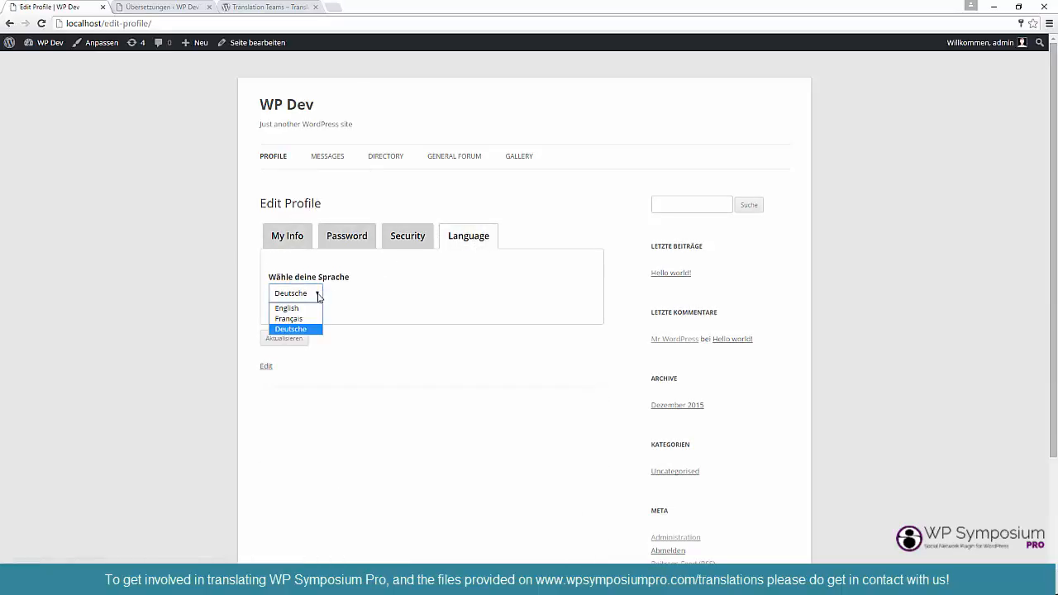
left_click(306, 315)
left_click(297, 340)
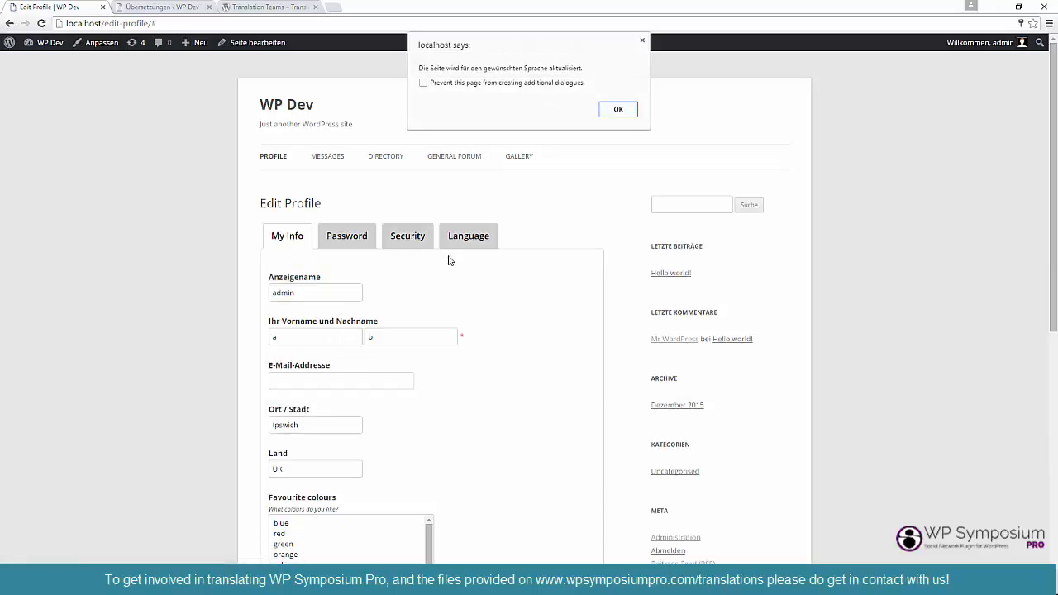
left_click(617, 110)
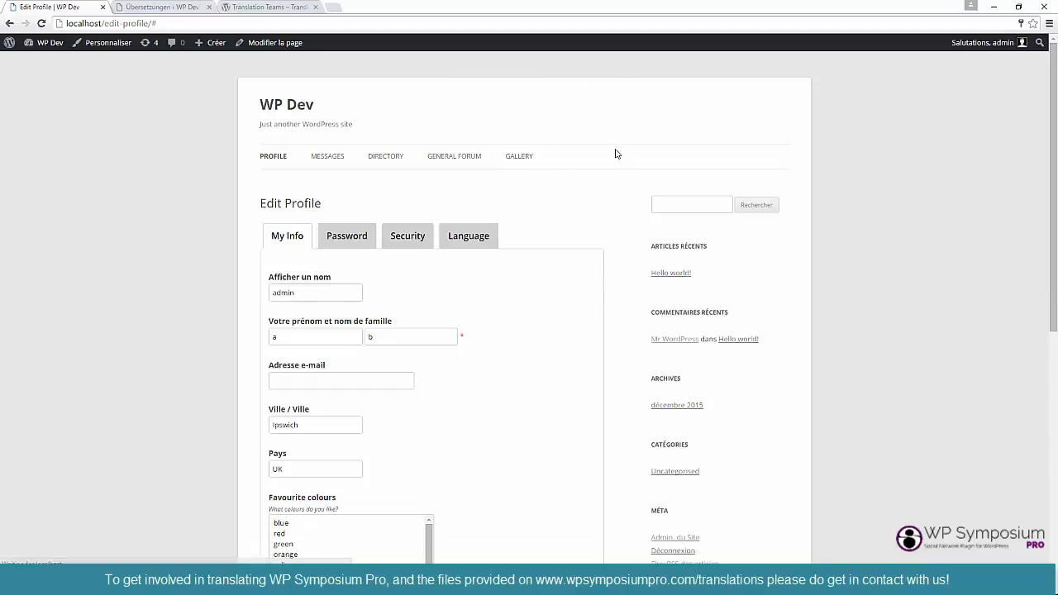
Highlight the recent posts and recent comments headings in the sidebar, plus the site's navigation menu items.
left_click_drag(718, 253, 656, 246)
left_click_drag(728, 312, 670, 312)
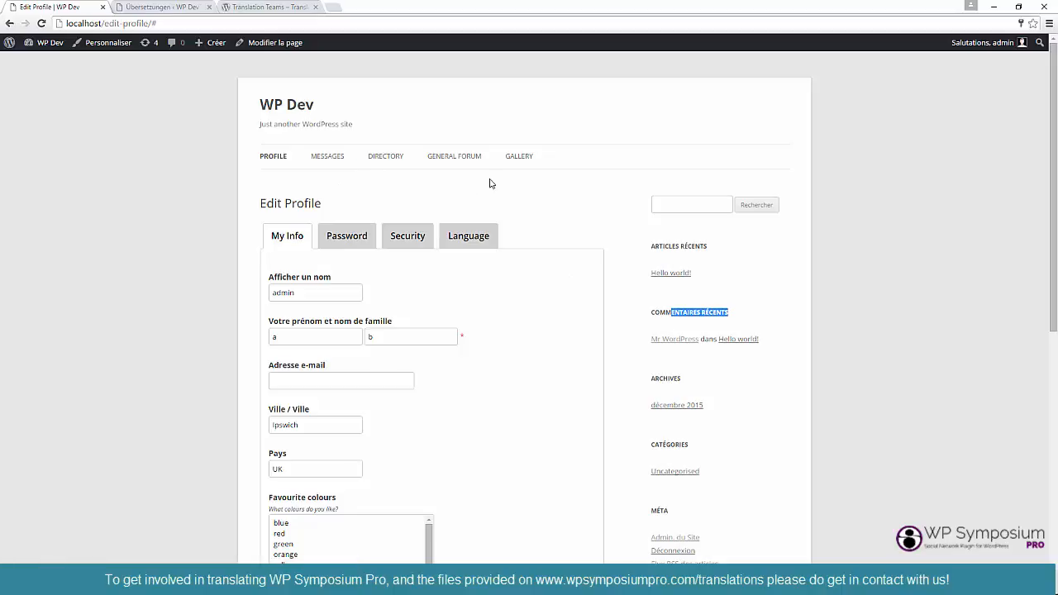
left_click_drag(227, 156, 562, 161)
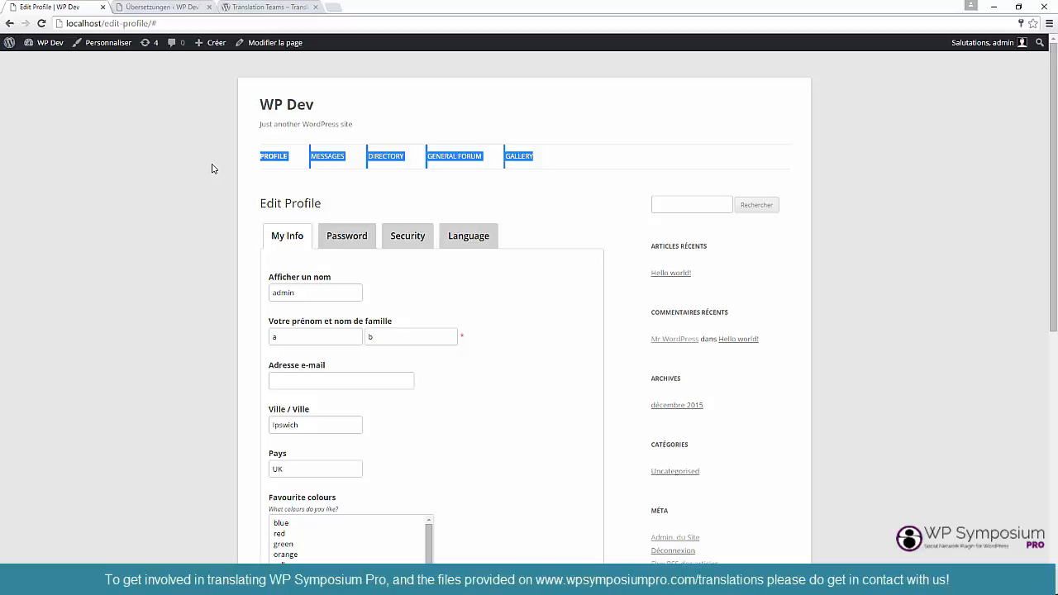
left_click(460, 191)
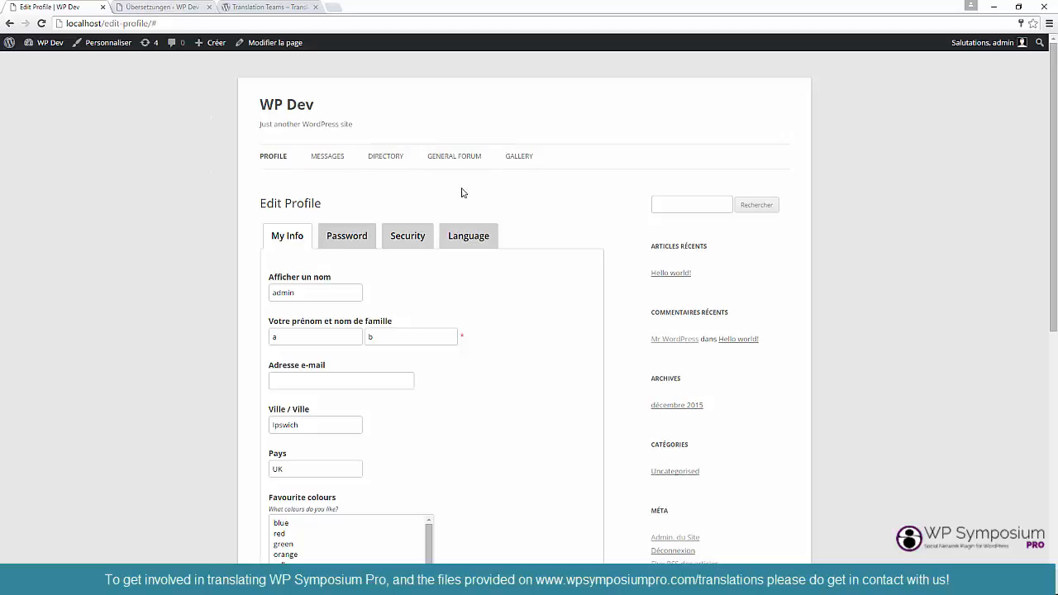
Set the profile language back to English, update the profile and accept the page refresh.
left_click(468, 238)
left_click(321, 294)
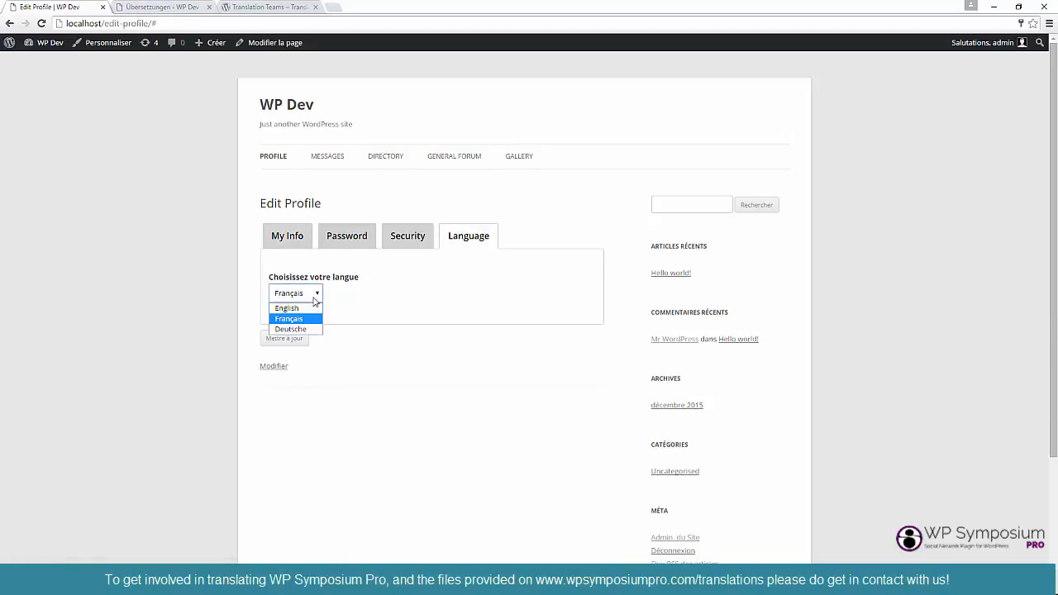
left_click(307, 311)
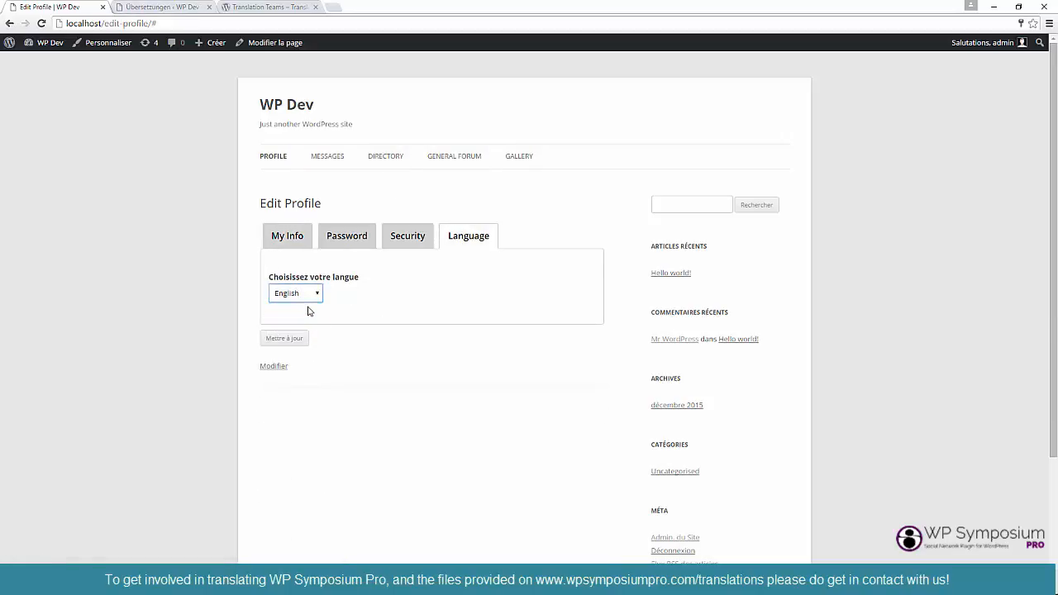
left_click(303, 338)
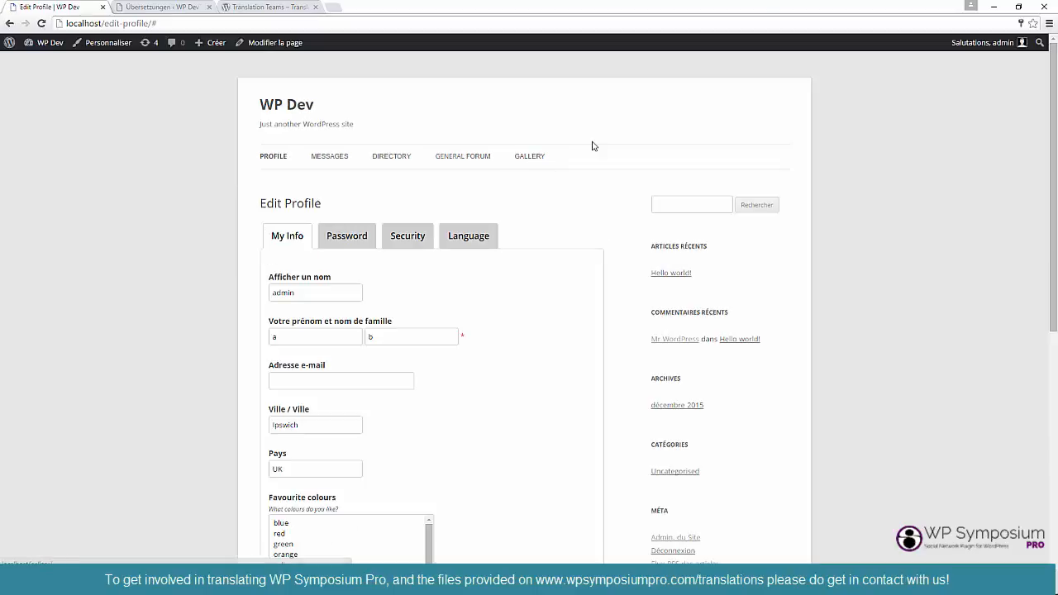
left_click(614, 109)
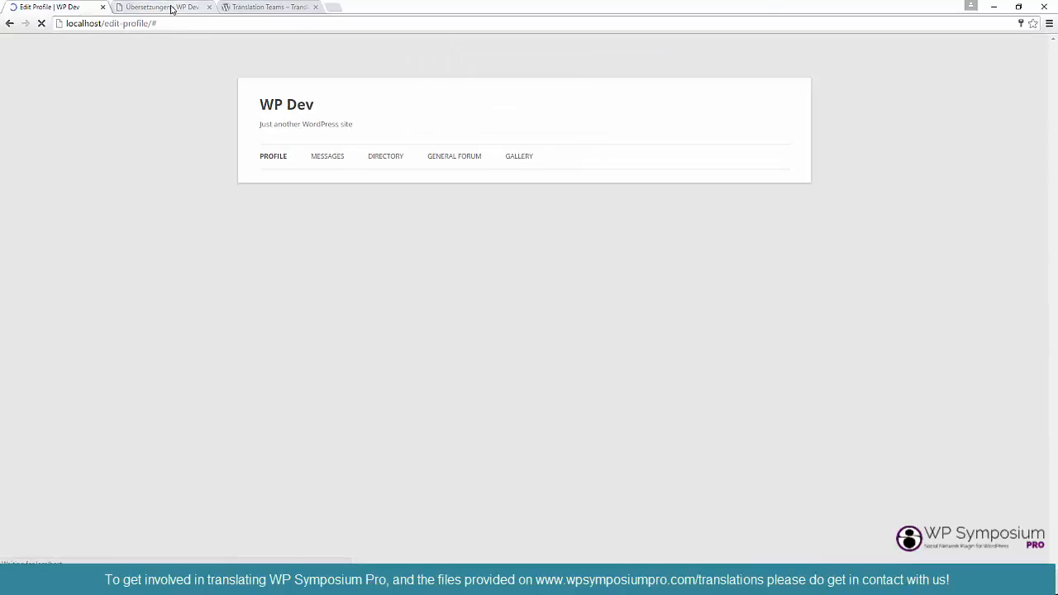
Reload the WPS Pro Translations admin page and review its settings.
left_click(169, 7)
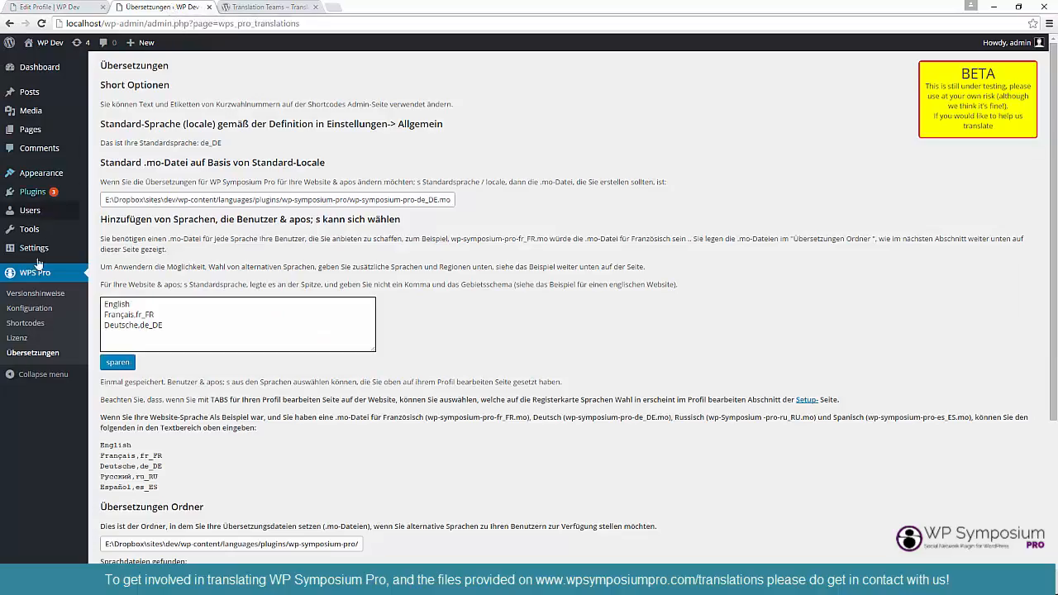
left_click(49, 354)
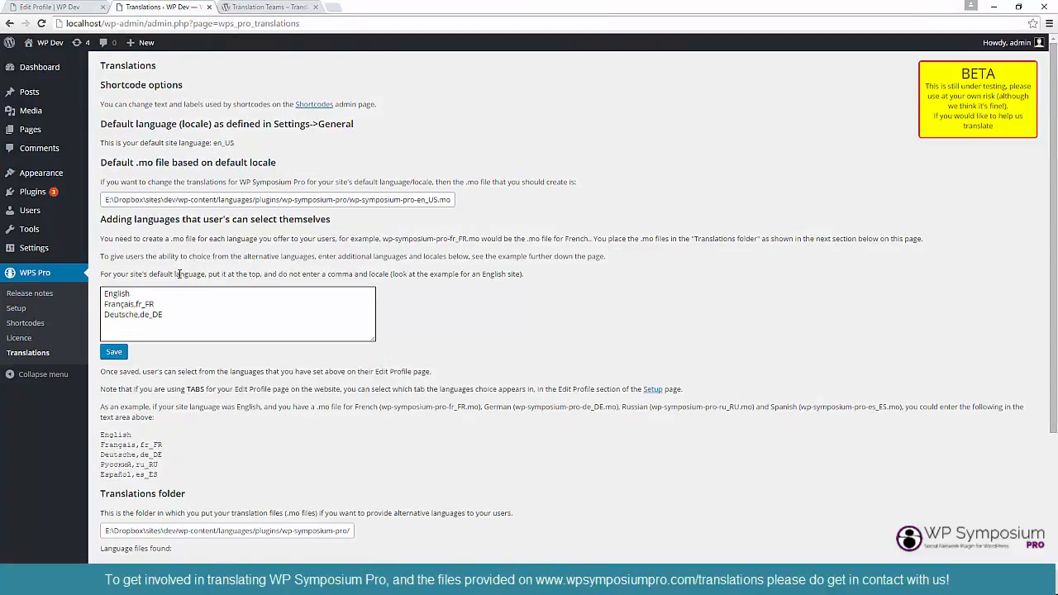
scroll(177, 285, "down", 2)
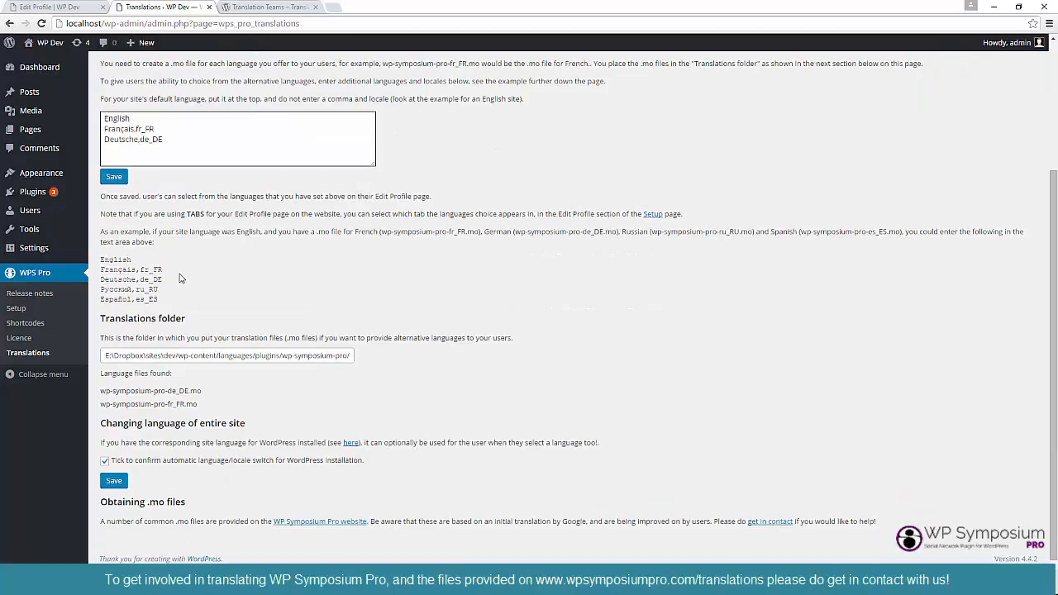
scroll(180, 279, "up", 2)
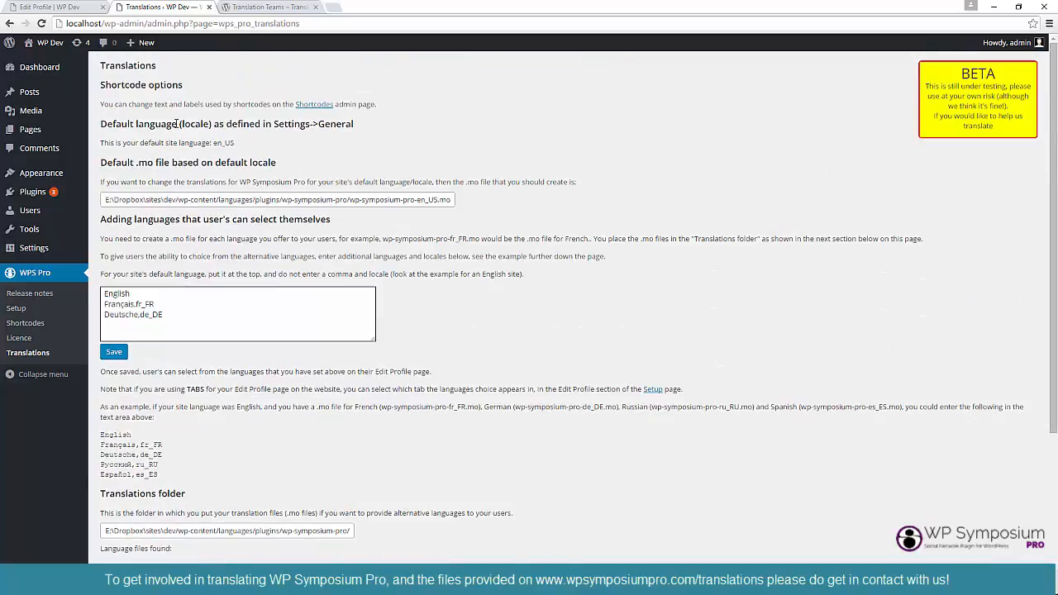
left_click(255, 8)
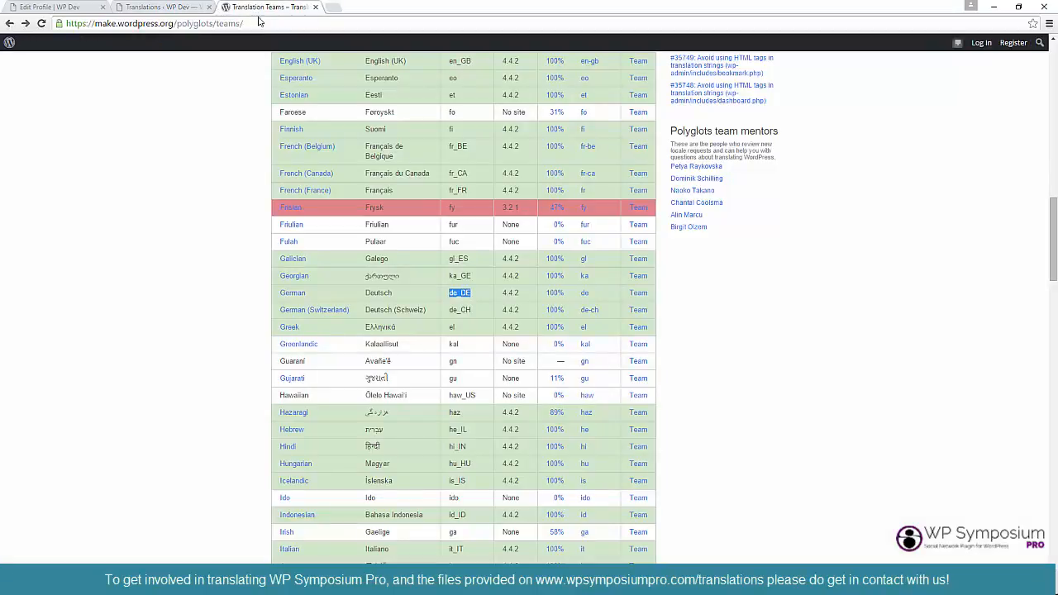
left_click(263, 23)
type("www.wp")
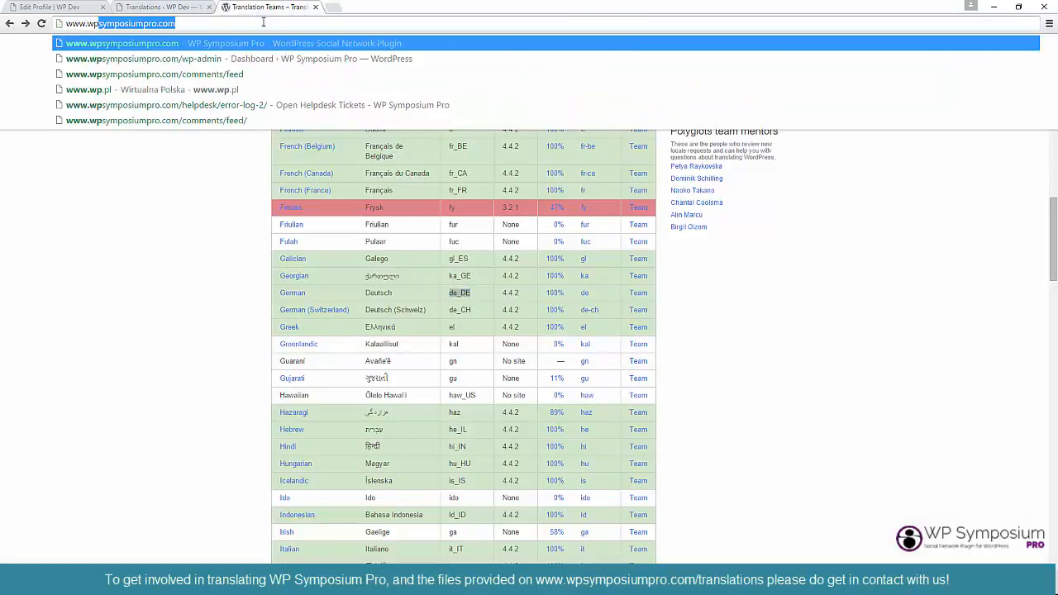
key("Return")
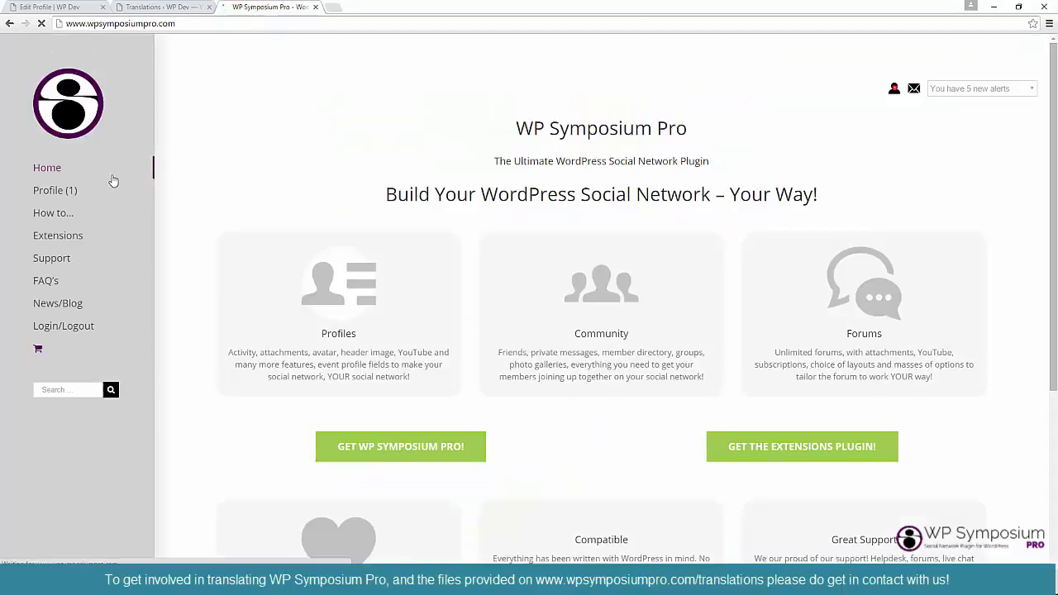
mouse_move(111, 222)
left_click(199, 306)
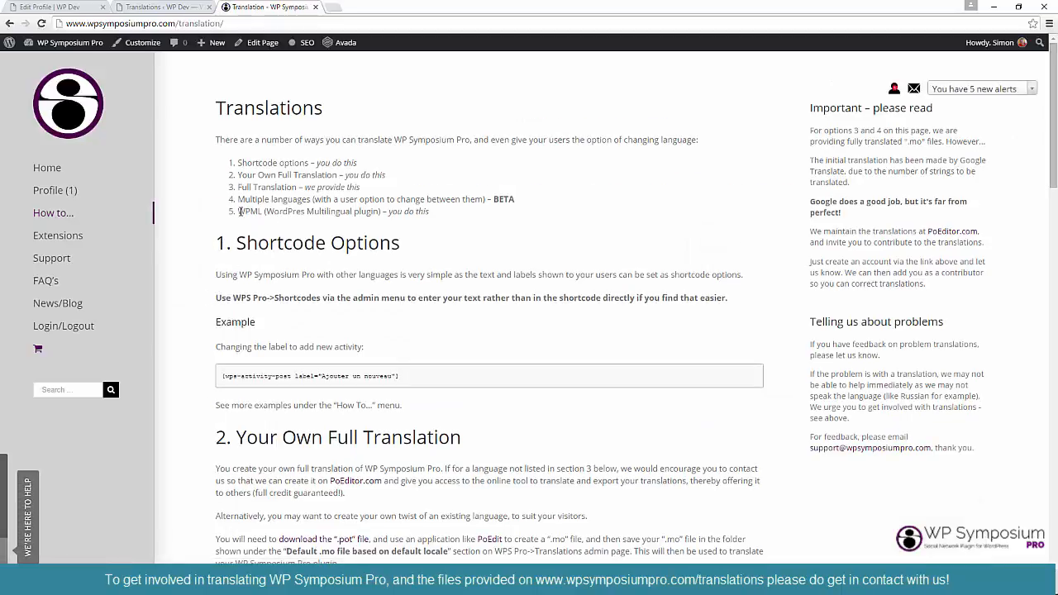
Examine the WPML (WordPress Multilingual plugin) option and its section in the Translations guide, highlighting its list entry and heading.
left_click_drag(239, 212, 433, 226)
scroll(429, 231, "down", 3)
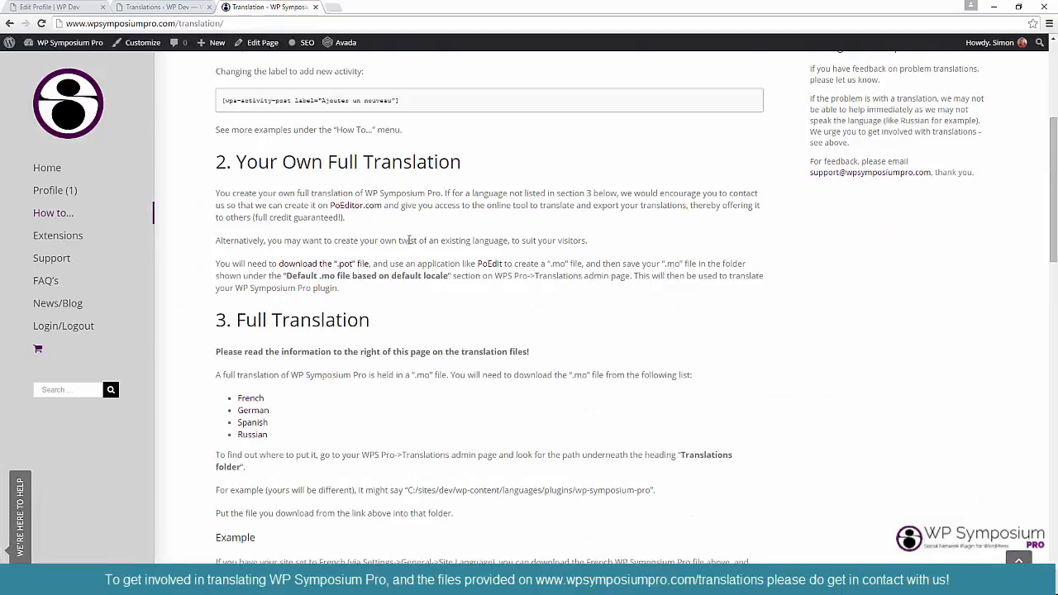
scroll(409, 240, "down", 5)
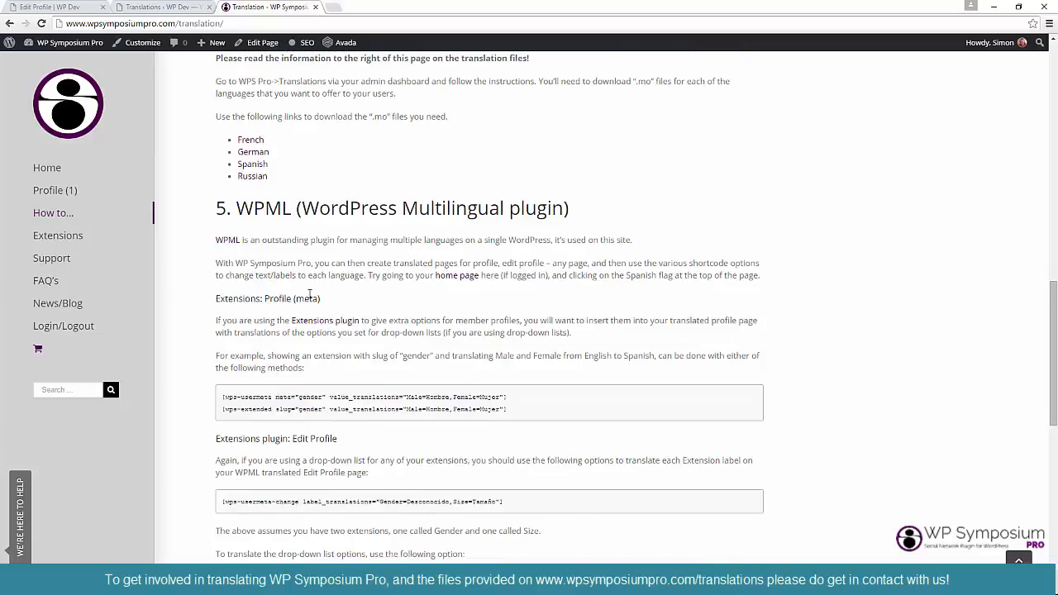
left_click_drag(237, 212, 584, 209)
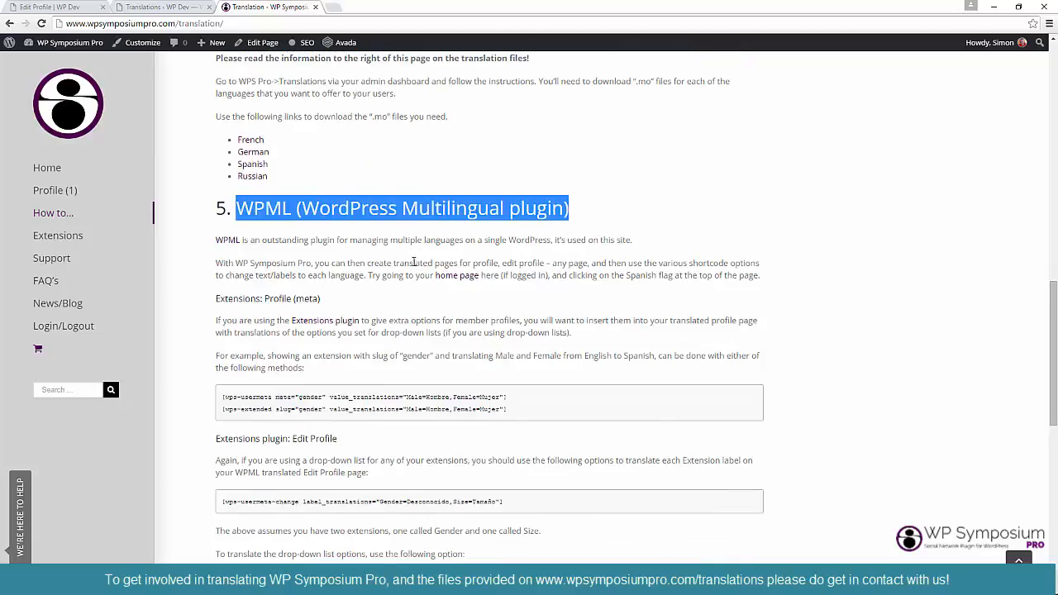
scroll(413, 262, "down", 5)
scroll(415, 265, "up", 3)
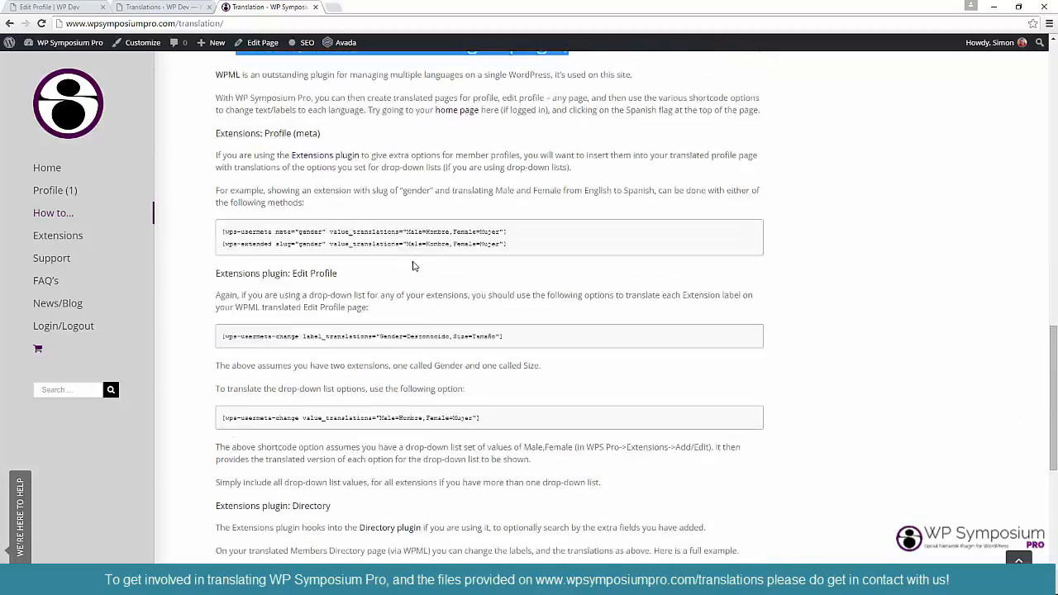
scroll(414, 265, "up", 15)
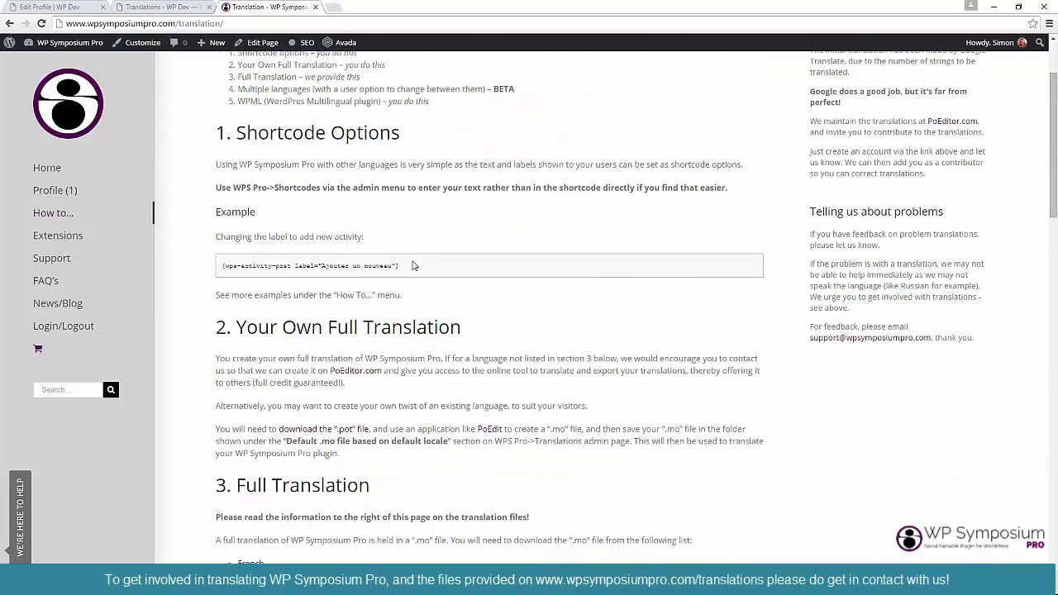
scroll(413, 265, "up", 1)
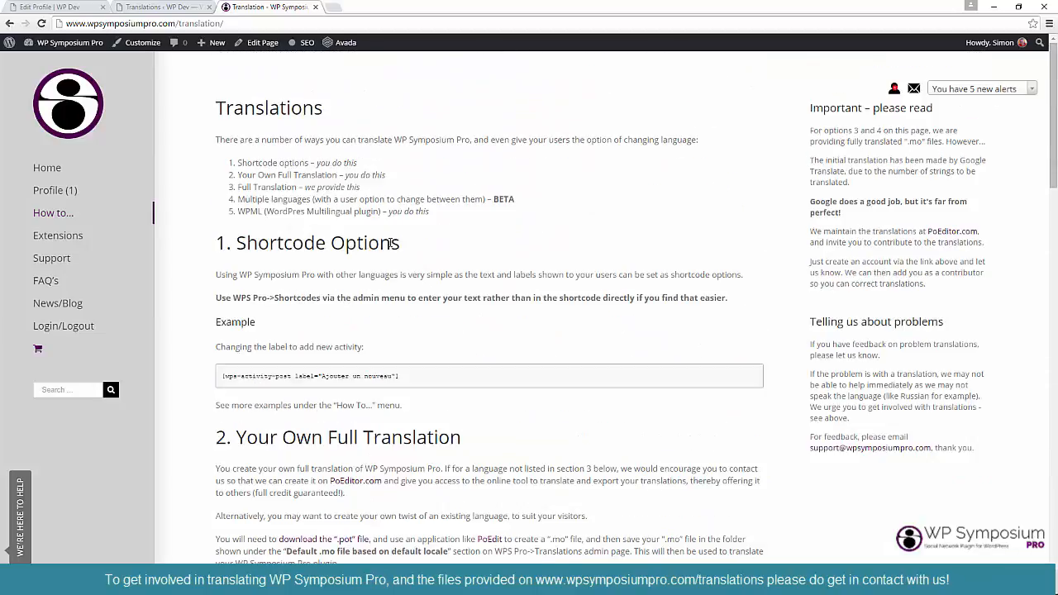
On the WP Dev Edit Profile page, set the profile language to Français, update the profile and accept the page refresh.
left_click(84, 8)
mouse_move(273, 157)
left_click(285, 204)
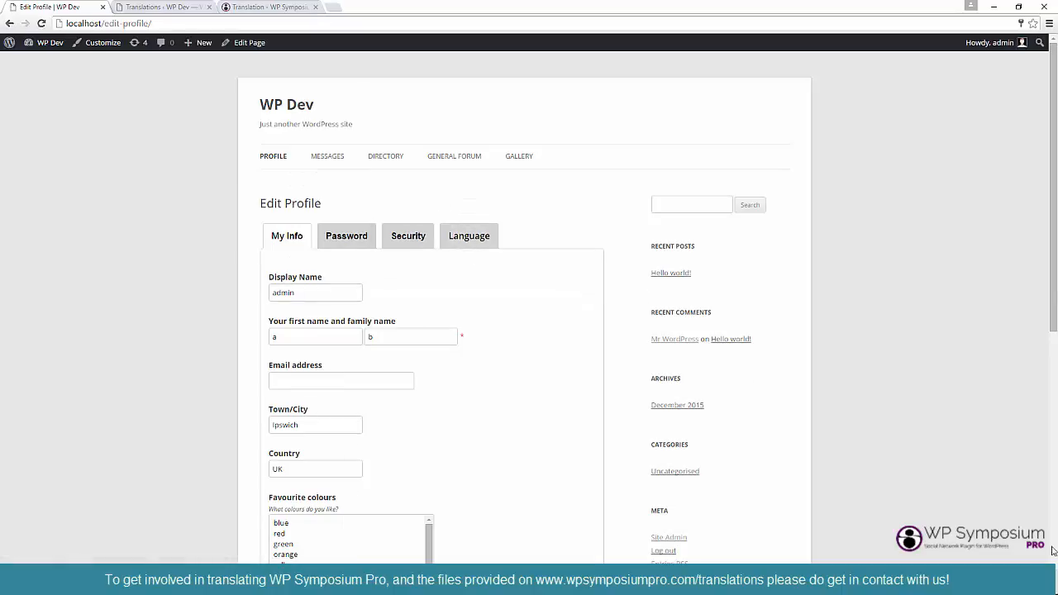
left_click(453, 242)
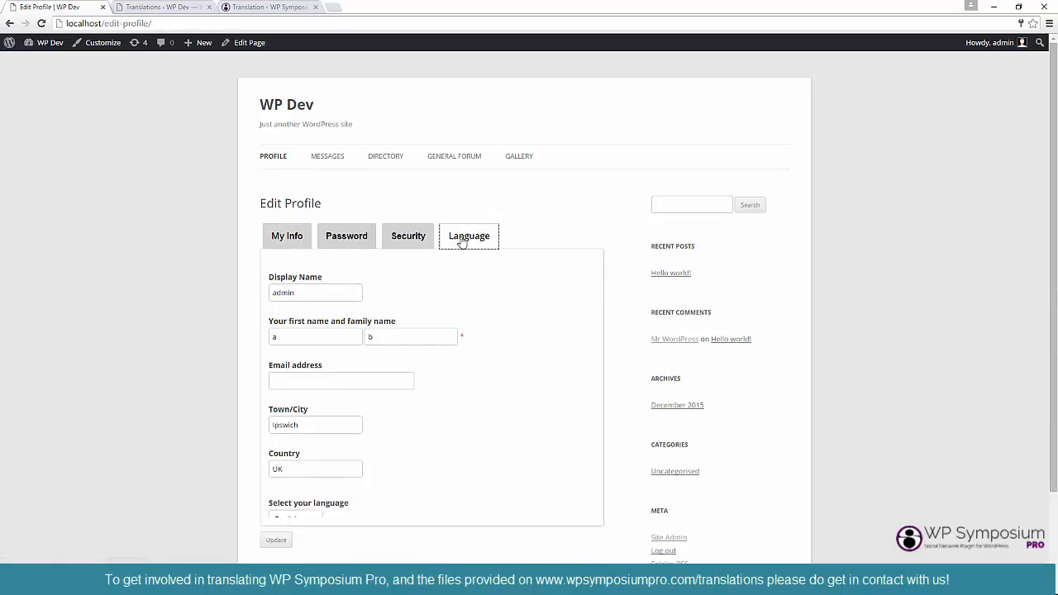
left_click(314, 294)
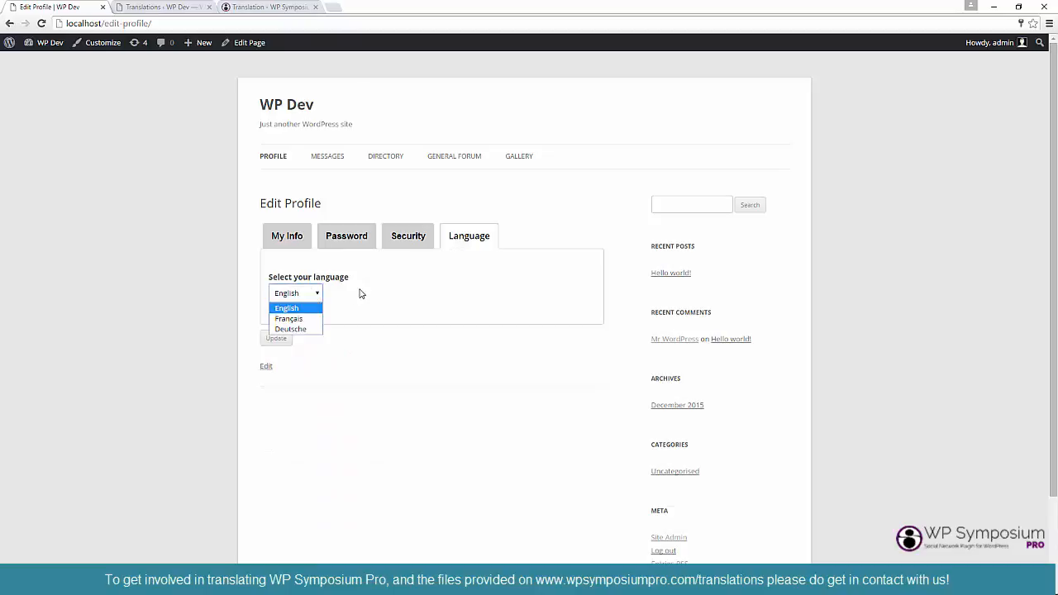
left_click(322, 319)
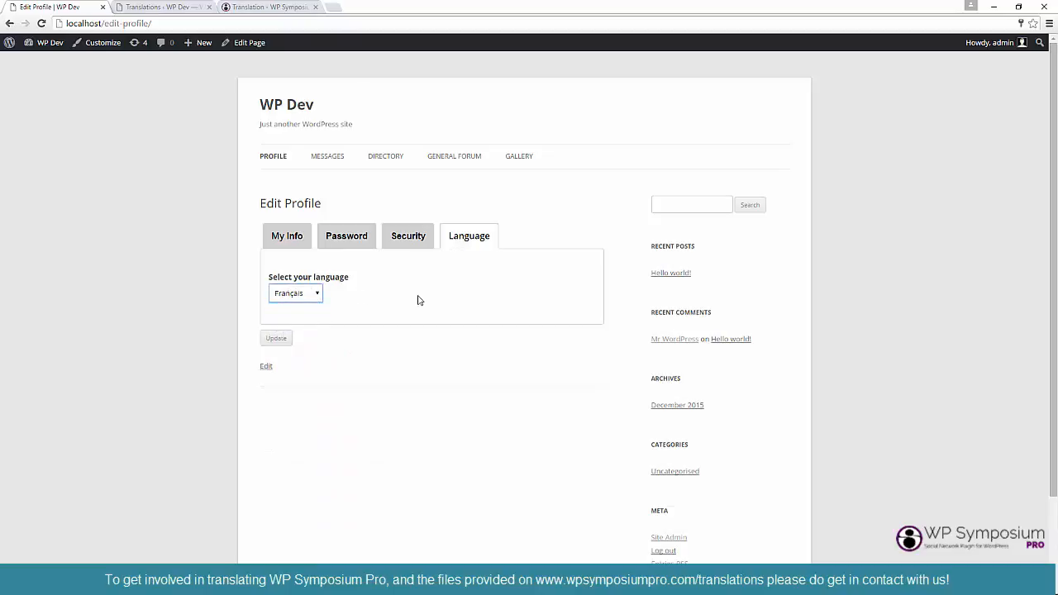
left_click(279, 339)
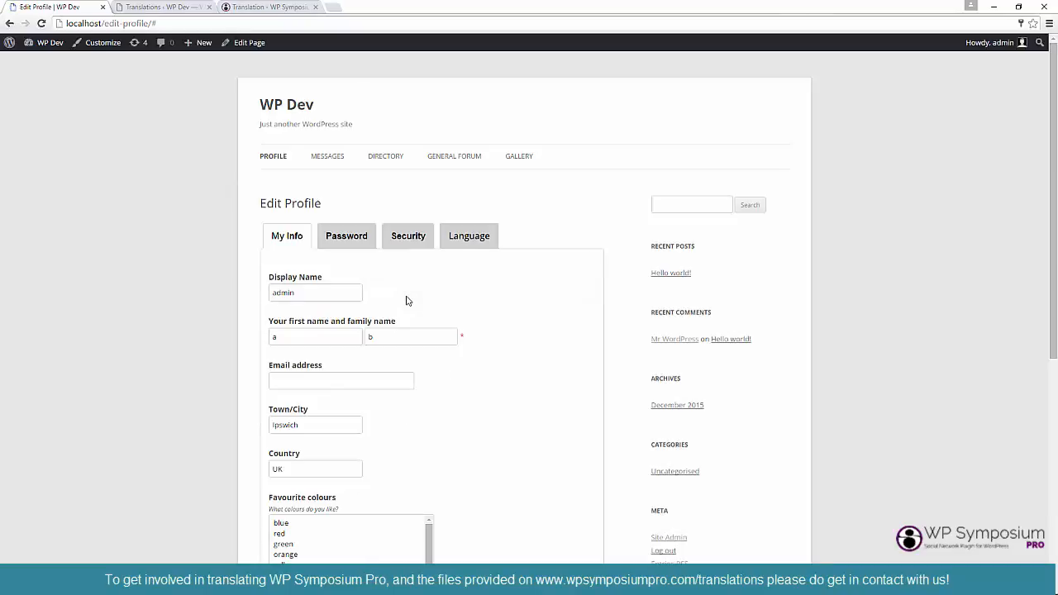
left_click(616, 109)
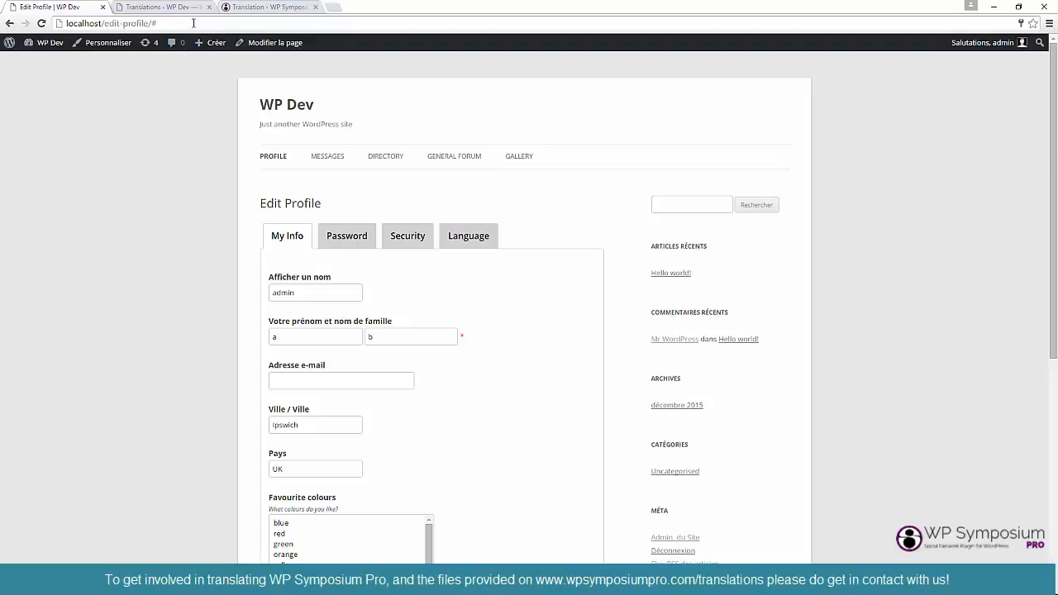
Go to the POEditor login page in the translation guide's browser tab and sign in with the saved credentials.
left_click(255, 10)
left_click(260, 25)
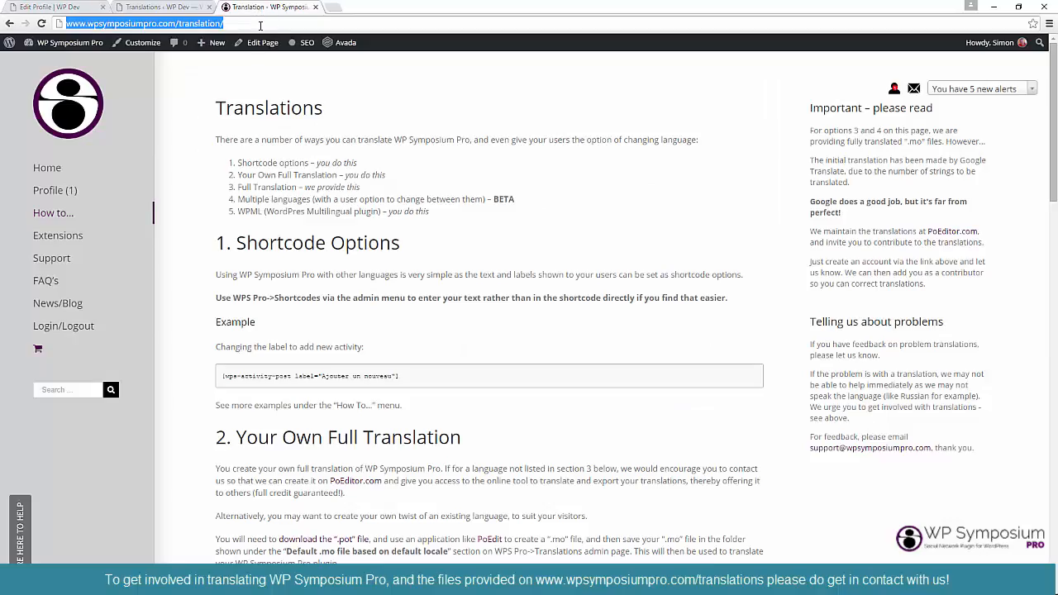
type("poedi")
key("Return")
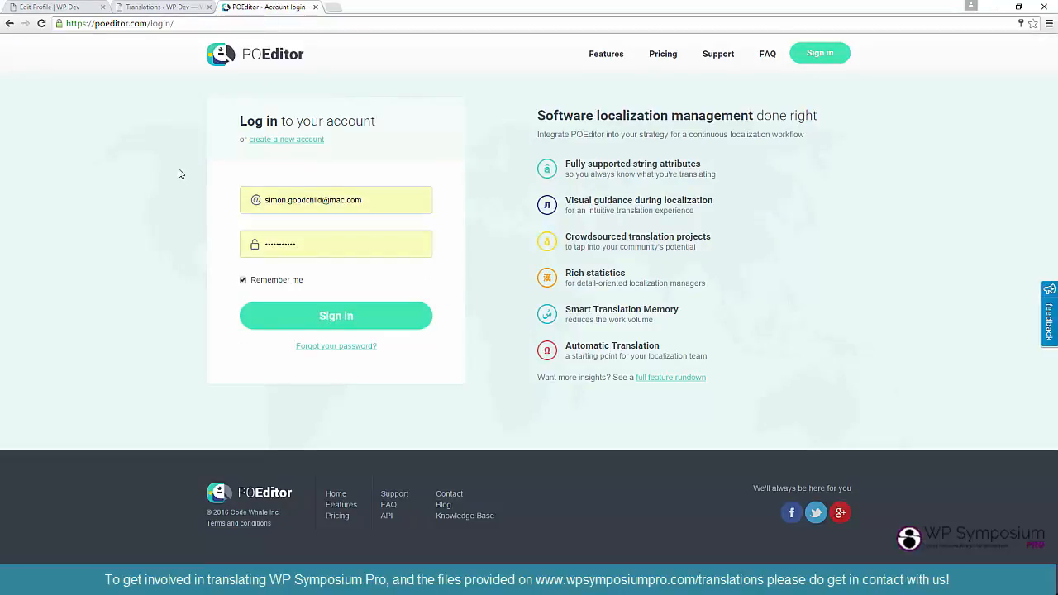
left_click(351, 312)
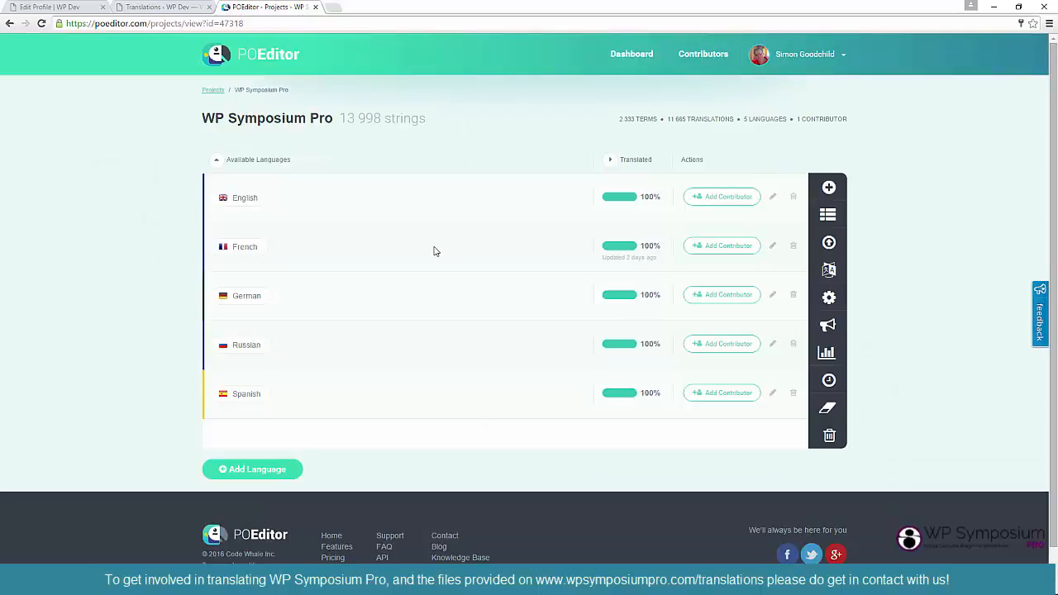
Open the French translations of the WP Symposium Pro project and view the editable translation of "Remove preview" without changing it.
left_click(245, 246)
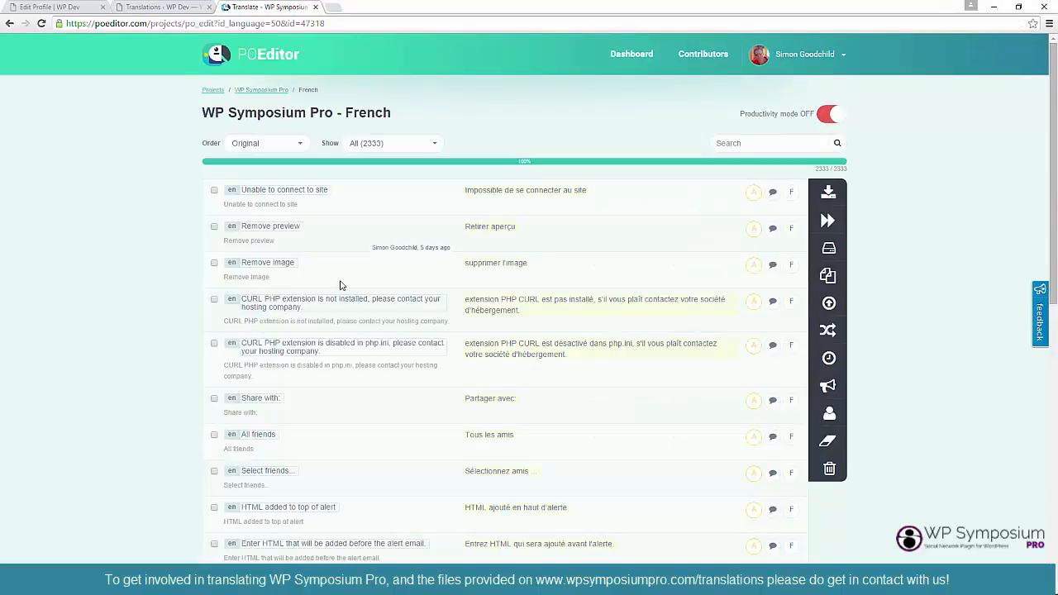
scroll(524, 301, "down", 3)
scroll(520, 301, "up", 3)
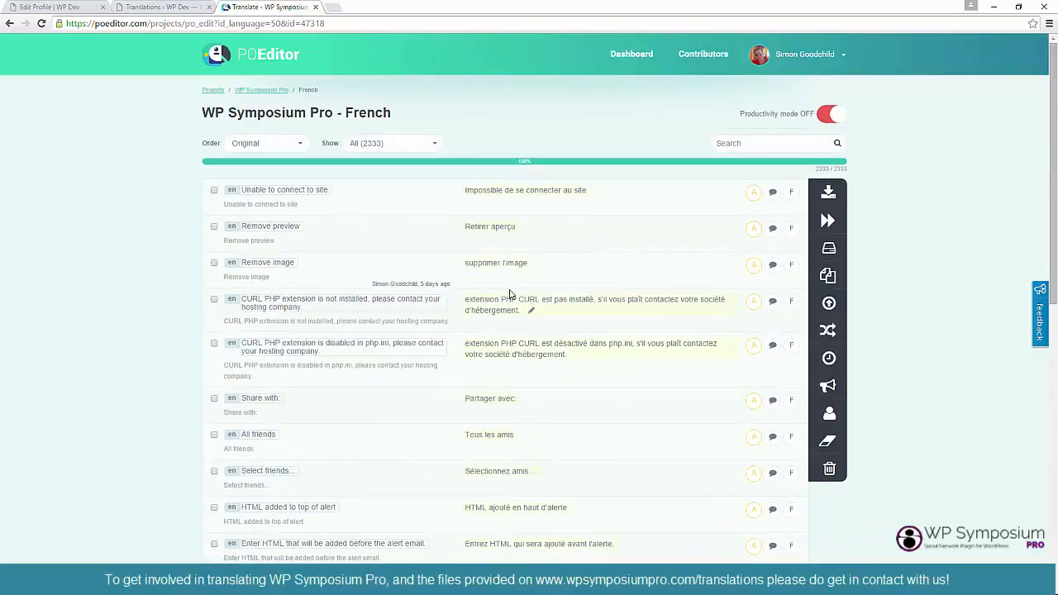
left_click(500, 230)
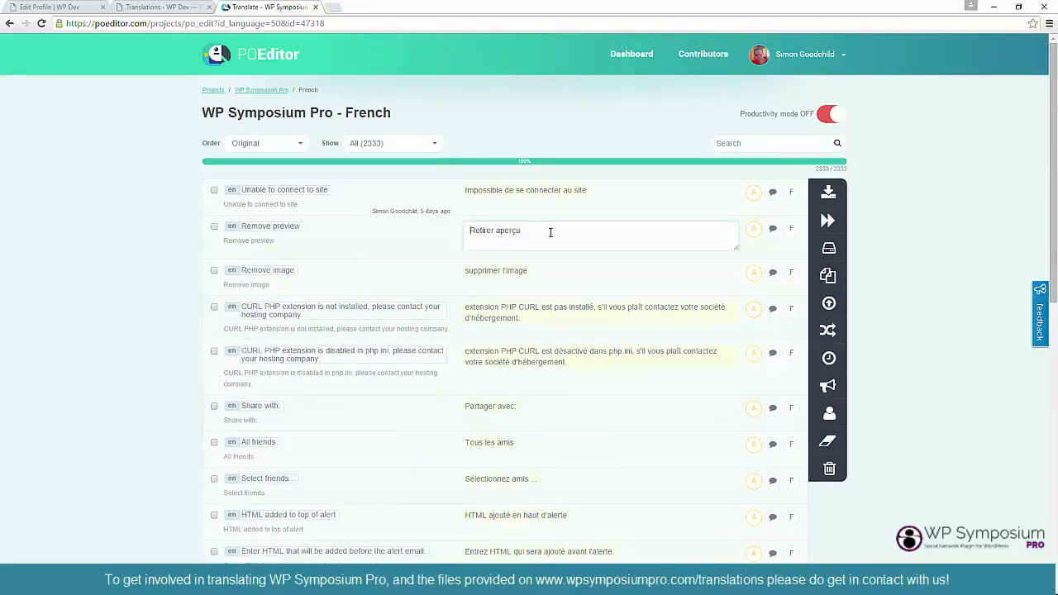
left_click(552, 266)
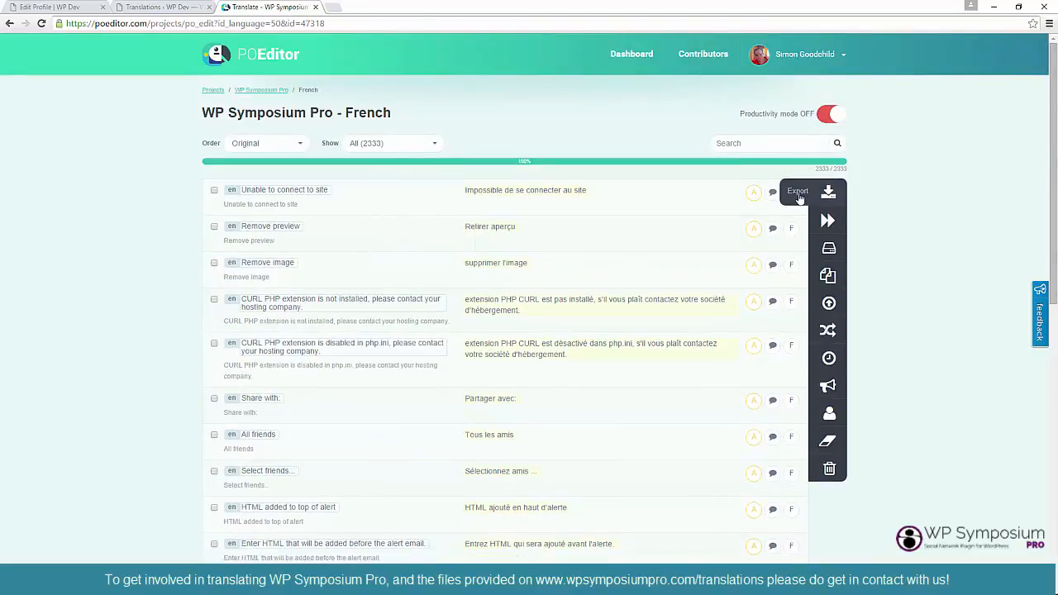
View the export file types for the French translations, cancel the export and return to the WP Dev Edit Profile page.
left_click(799, 197)
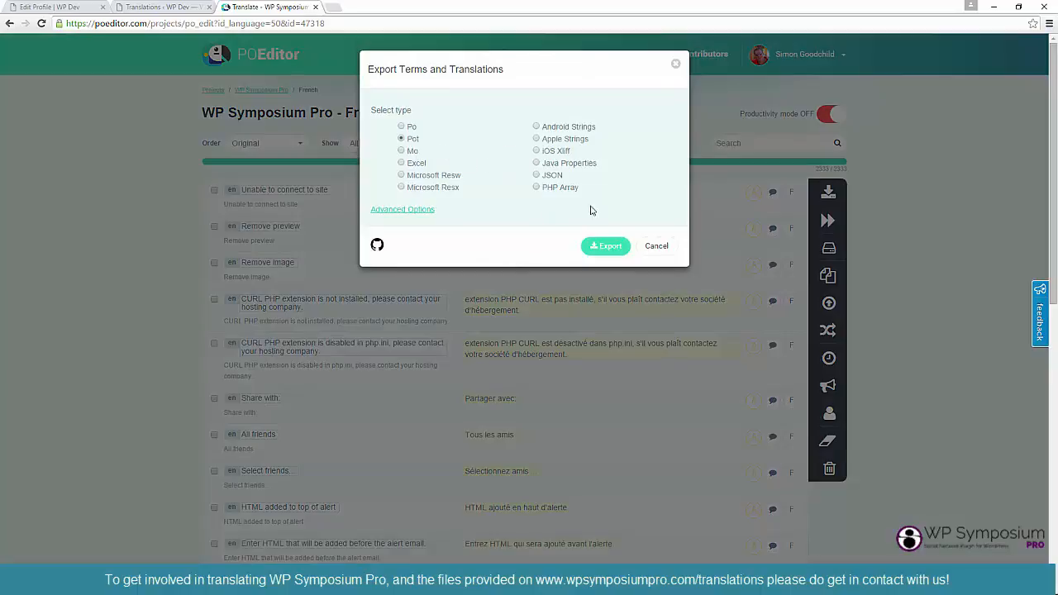
left_click(656, 245)
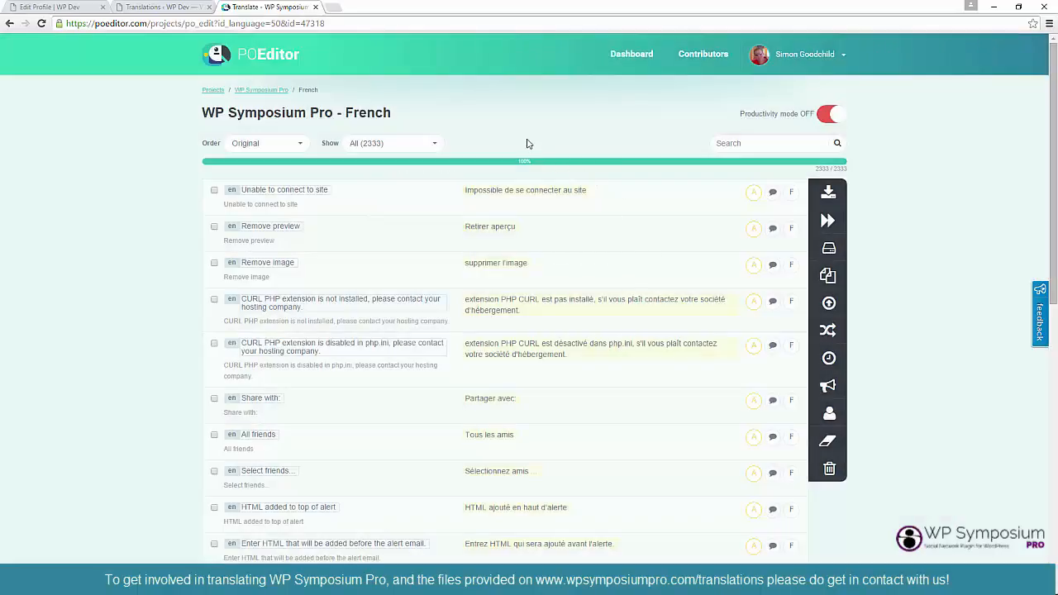
left_click(71, 8)
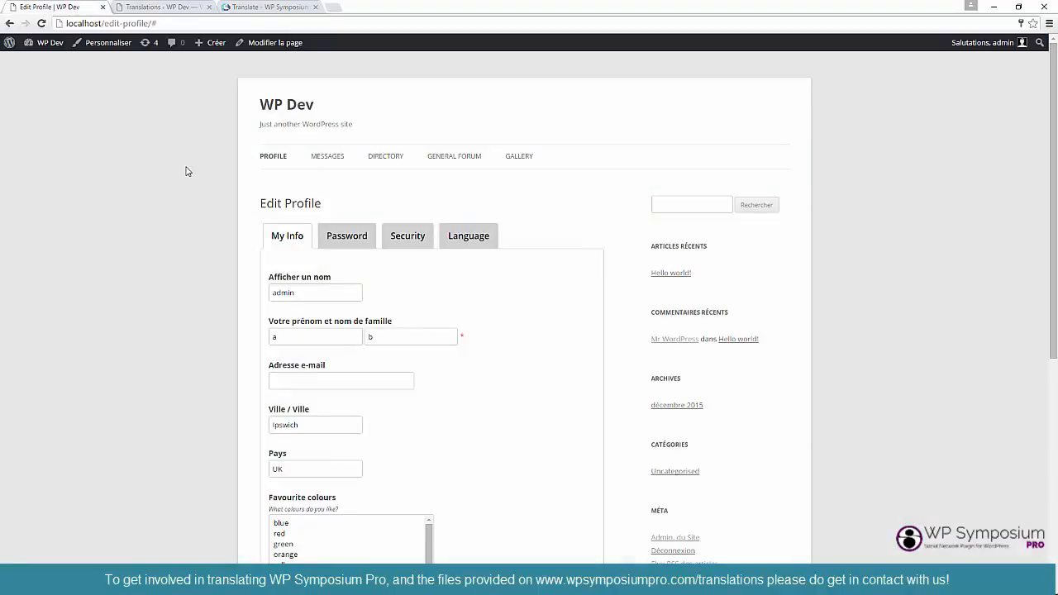